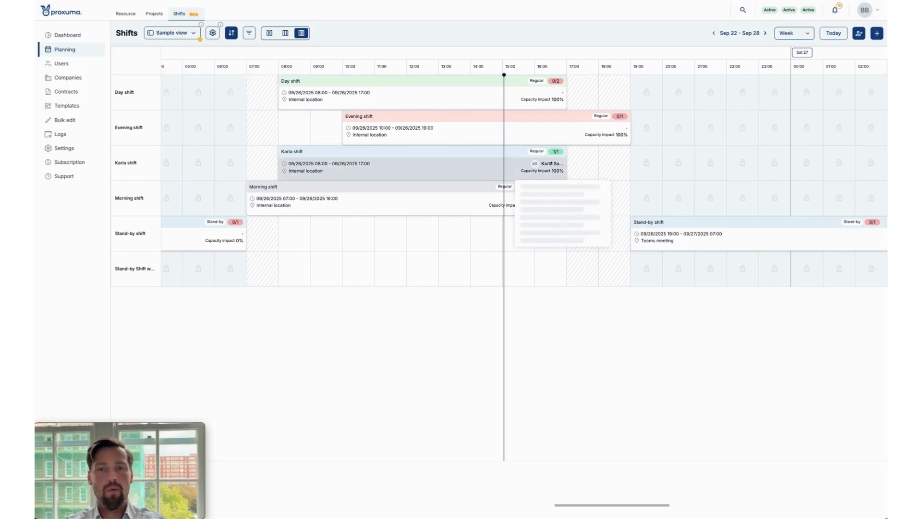
Open the resource planning for Sep 22–28 and locate the day shift bars on Thursday, September 25.
{"action": "scroll", "coordinate": [681, 151], "scroll_direction": "right", "scroll_amount": 10}
{"action": "scroll", "coordinate": [583, 149], "scroll_direction": "left", "scroll_amount": 15}
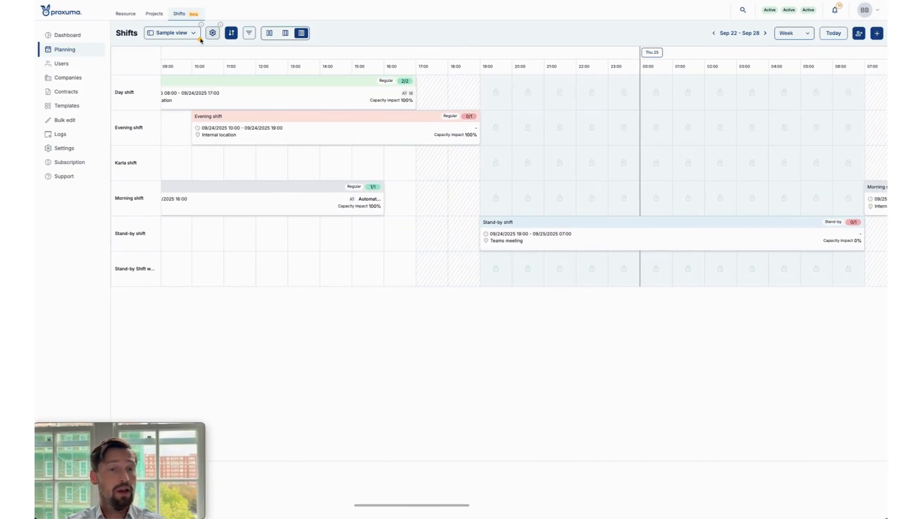
{"action": "left_click", "coordinate": [124, 14]}
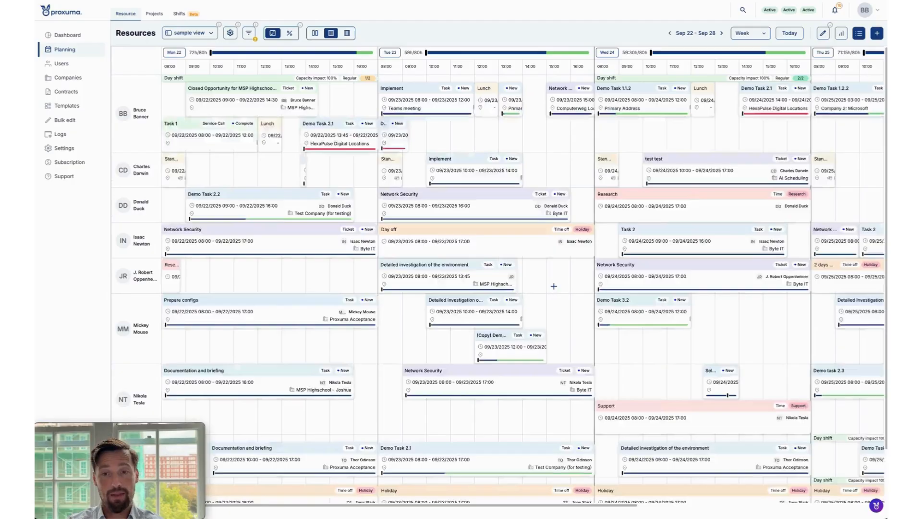
{"action": "scroll", "coordinate": [553, 289], "scroll_direction": "right", "scroll_amount": 8}
{"action": "scroll", "coordinate": [552, 288], "scroll_direction": "down", "scroll_amount": 1}
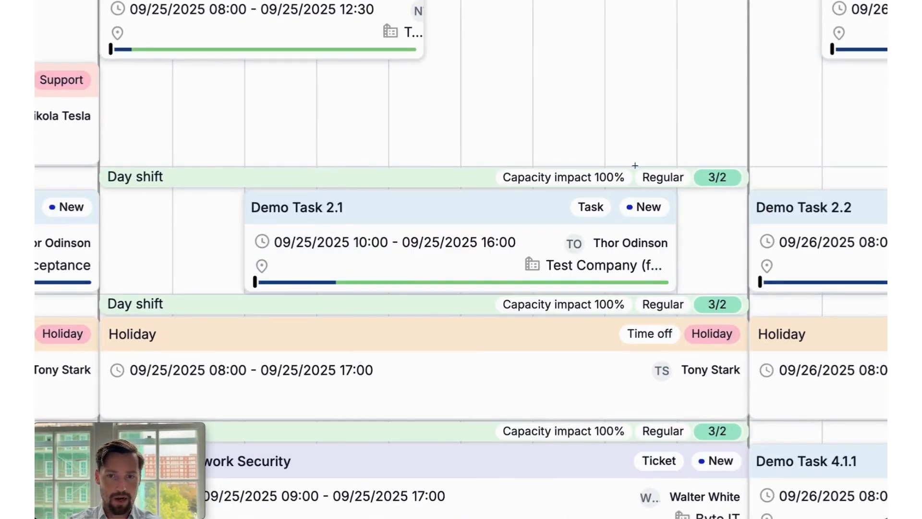
Check Thursday's planned and spare hours in the header and show the capacity overview per resource.
{"action": "mouse_move", "coordinate": [585, 184]}
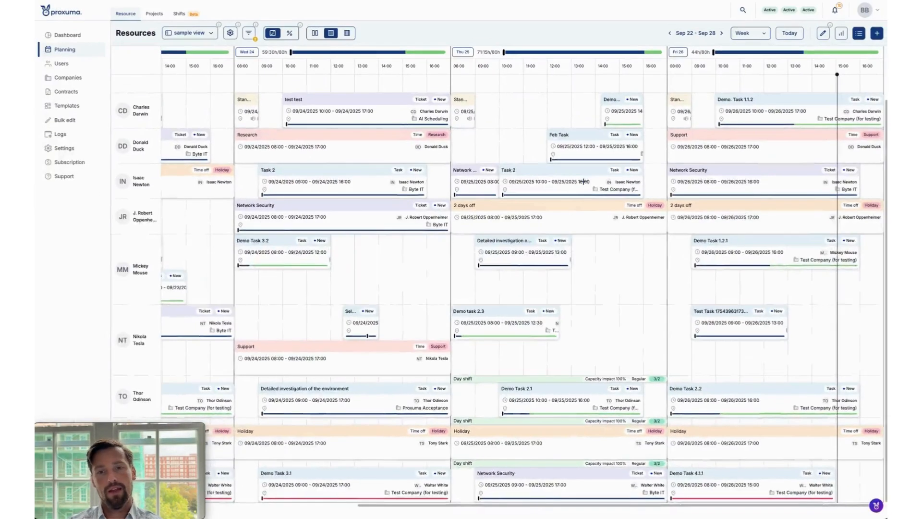
{"action": "mouse_move", "coordinate": [566, 54]}
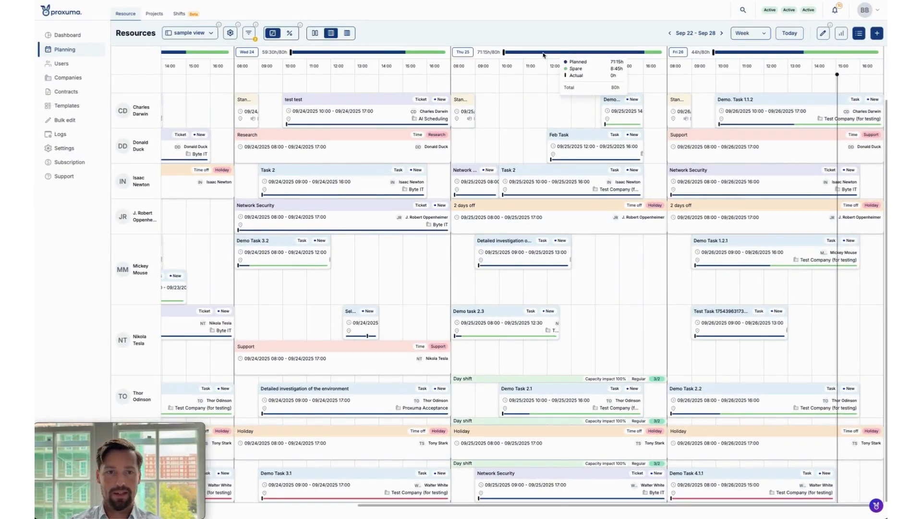
{"action": "left_click", "coordinate": [291, 34]}
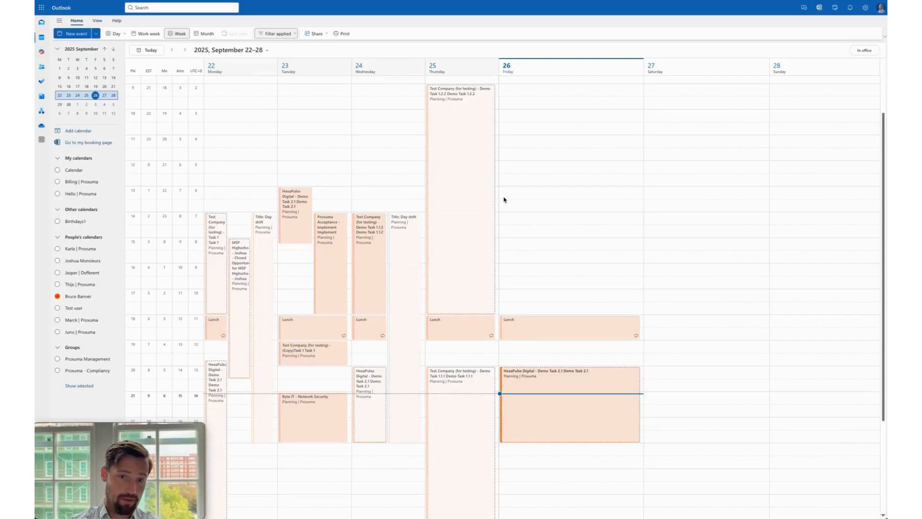
In the Outlook calendar, open the full details of Thursday's Demo Task 1.2.2 event and close them.
{"action": "left_click", "coordinate": [474, 182]}
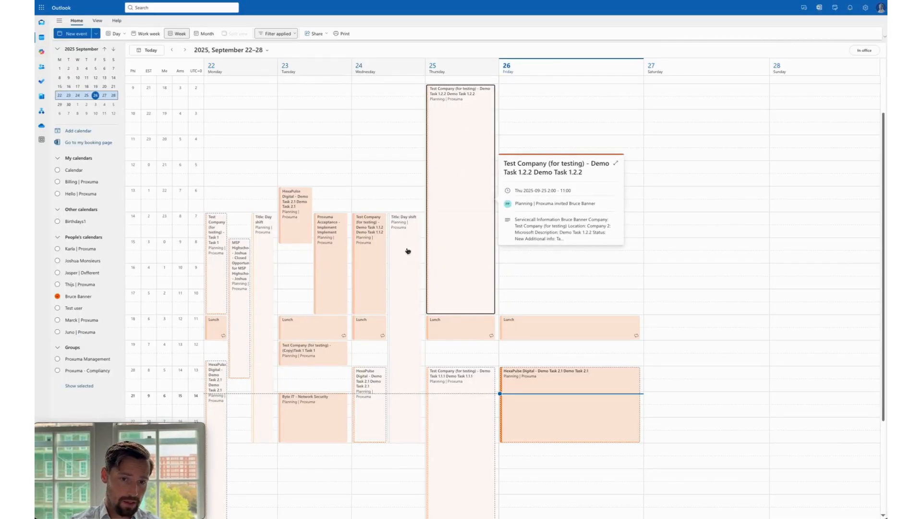
{"action": "left_click", "coordinate": [616, 163]}
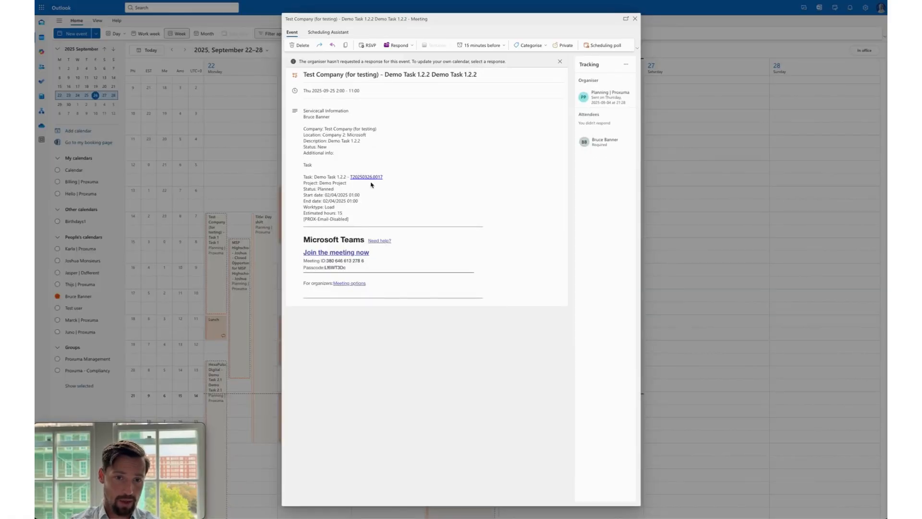
{"action": "left_click", "coordinate": [635, 19]}
Open Wednesday's Day shift event, examine its description with time, resources and location, and close it.
{"action": "left_click", "coordinate": [396, 241]}
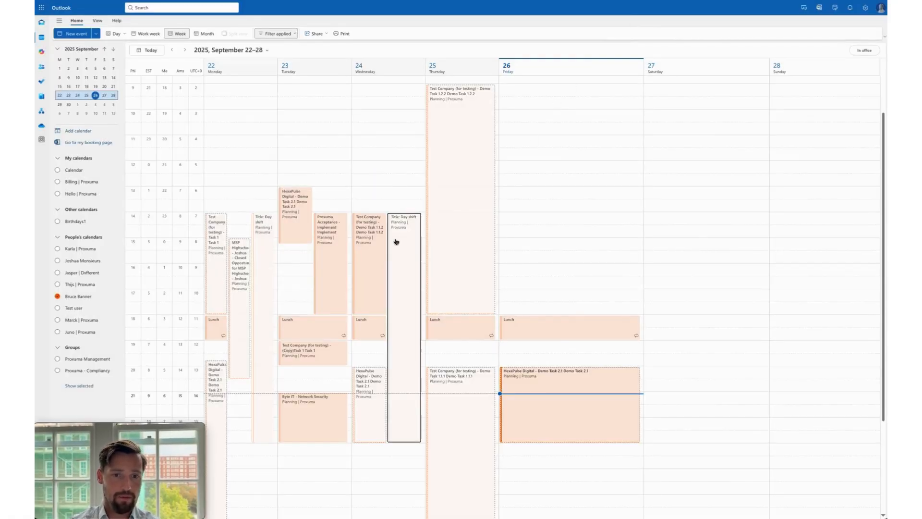
{"action": "left_click", "coordinate": [542, 286]}
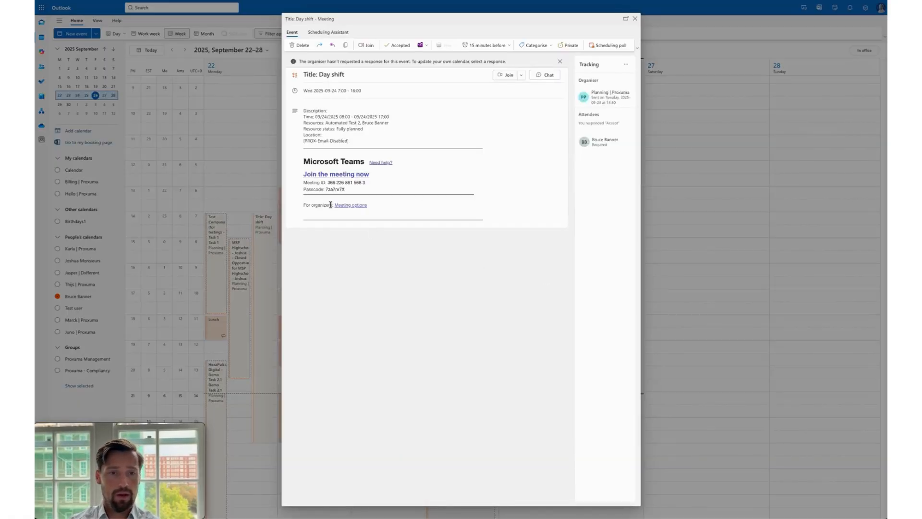
{"action": "left_click", "coordinate": [305, 111]}
{"action": "left_click_drag", "start_coordinate": [356, 140], "coordinate": [304, 107]}
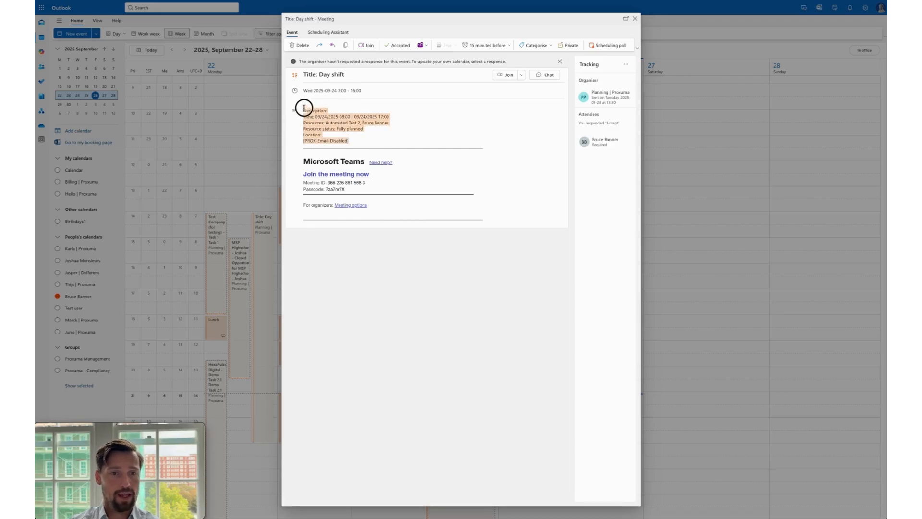
{"action": "left_click", "coordinate": [438, 110]}
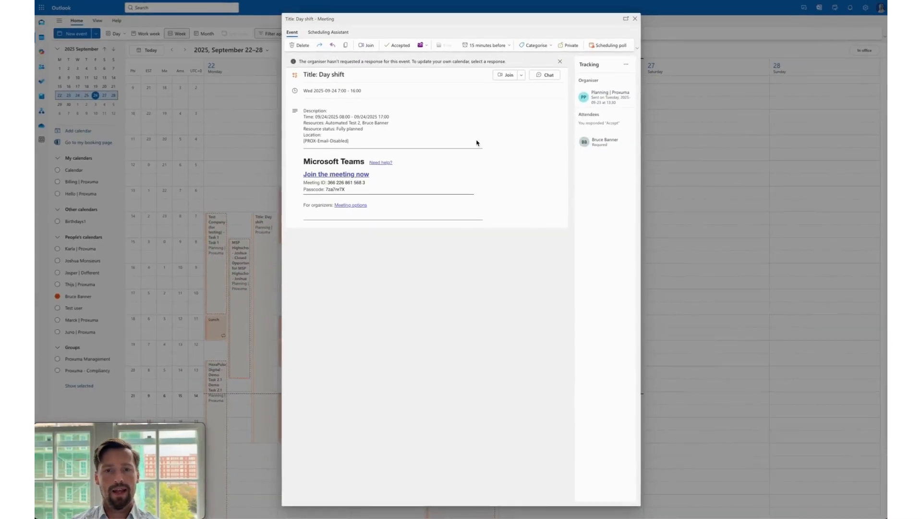
{"action": "left_click", "coordinate": [635, 19]}
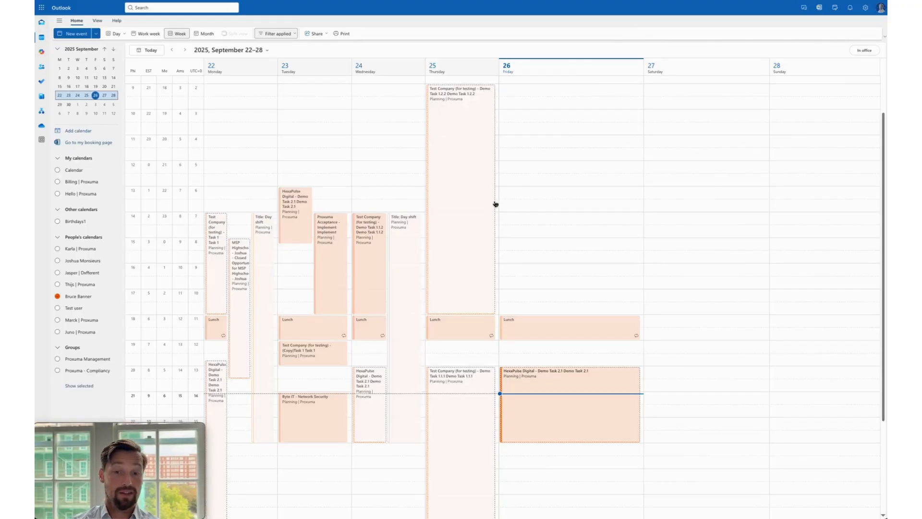
Review the week's synced calendar entries and preview Friday's HexaPulse Digital Demo Task 2.1 event.
{"action": "scroll", "coordinate": [496, 204], "scroll_direction": "down", "scroll_amount": 1}
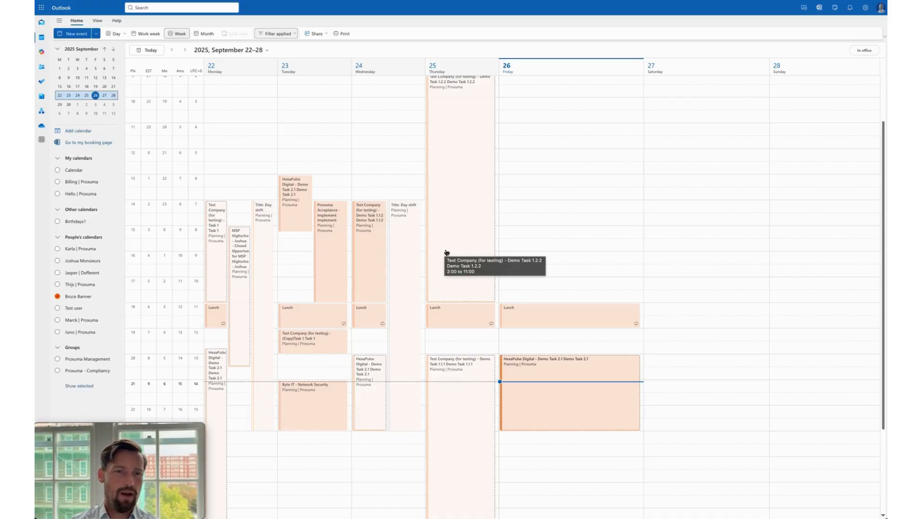
{"action": "scroll", "coordinate": [445, 253], "scroll_direction": "down", "scroll_amount": 1}
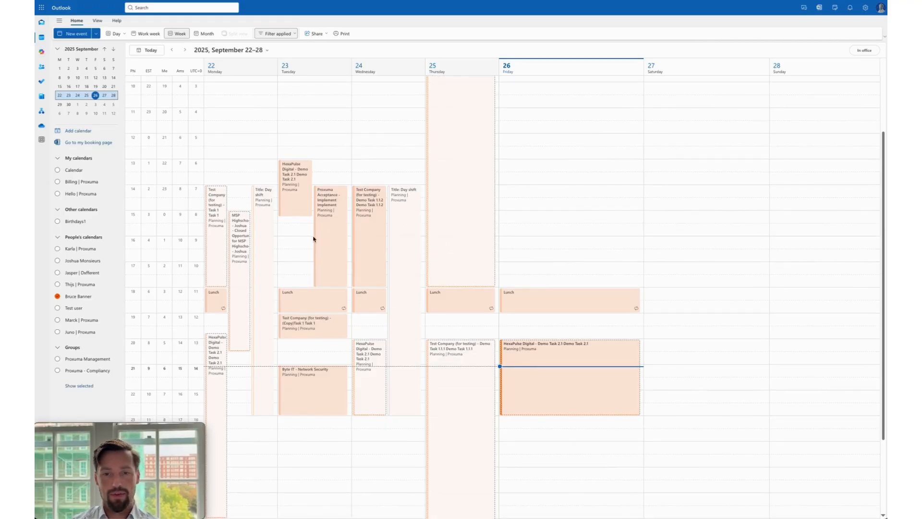
{"action": "scroll", "coordinate": [426, 211], "scroll_direction": "up", "scroll_amount": 2}
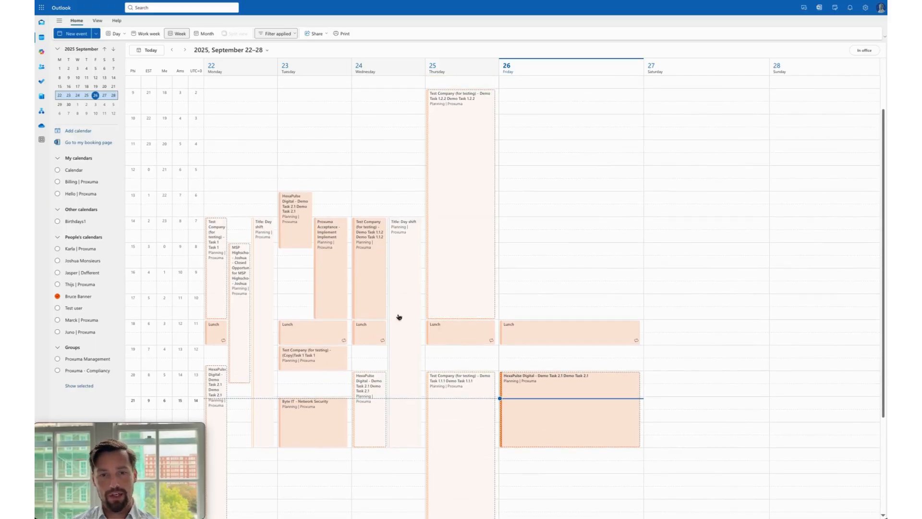
{"action": "scroll", "coordinate": [441, 295], "scroll_direction": "down", "scroll_amount": 3}
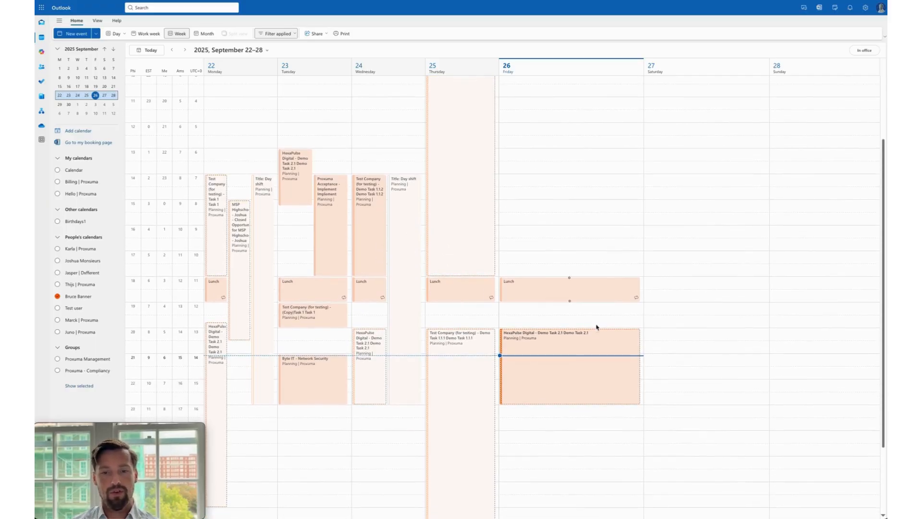
{"action": "left_click", "coordinate": [558, 351]}
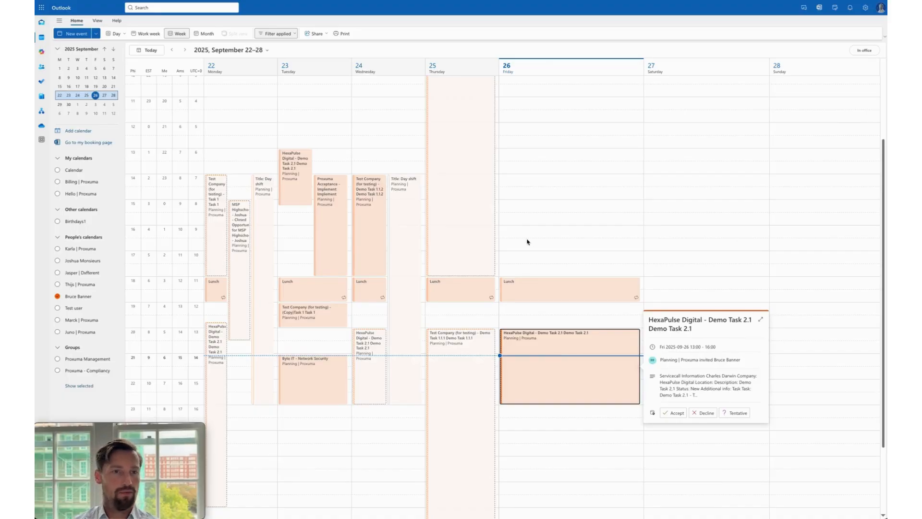
{"action": "scroll", "coordinate": [537, 234], "scroll_direction": "up", "scroll_amount": 2}
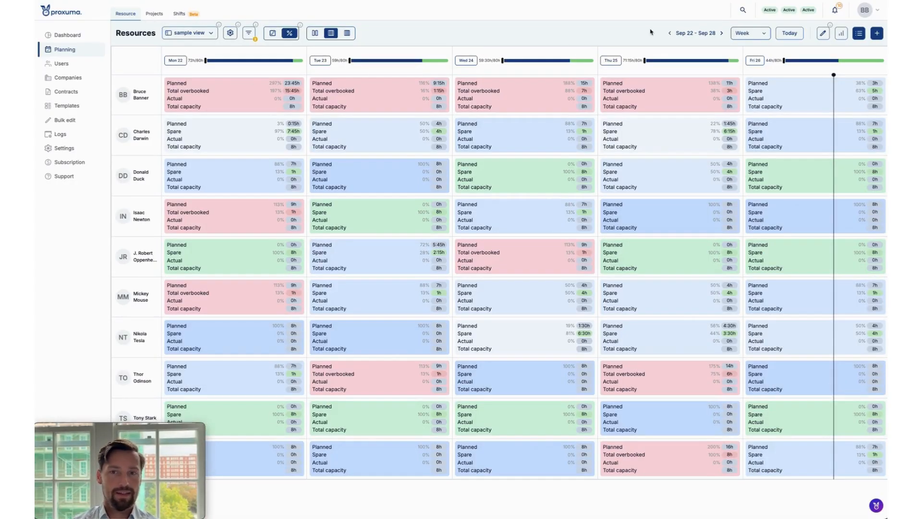
Switch back to Proxuma, return the resource planning to its task timeline and examine the week's bookings alongside the day shifts.
{"action": "left_click", "coordinate": [272, 33]}
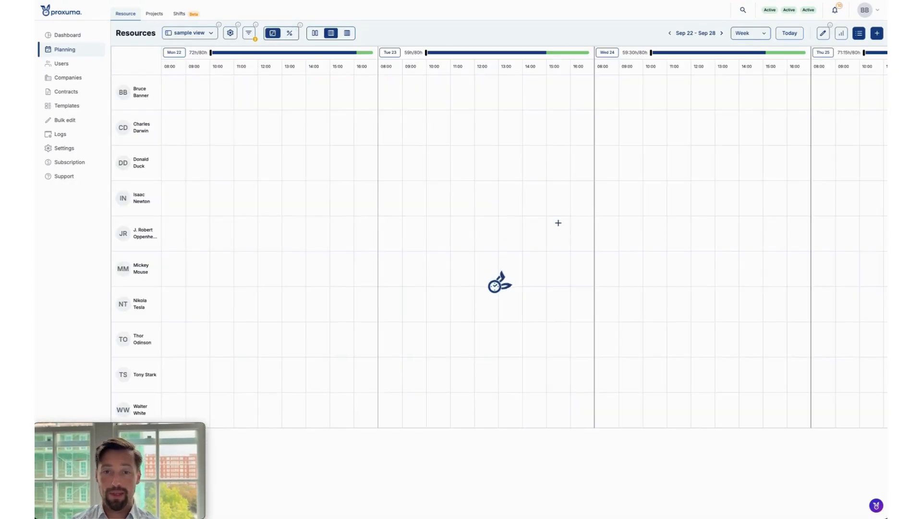
{"action": "scroll", "coordinate": [610, 226], "scroll_direction": "right", "scroll_amount": 7}
{"action": "scroll", "coordinate": [609, 227], "scroll_direction": "down", "scroll_amount": 1}
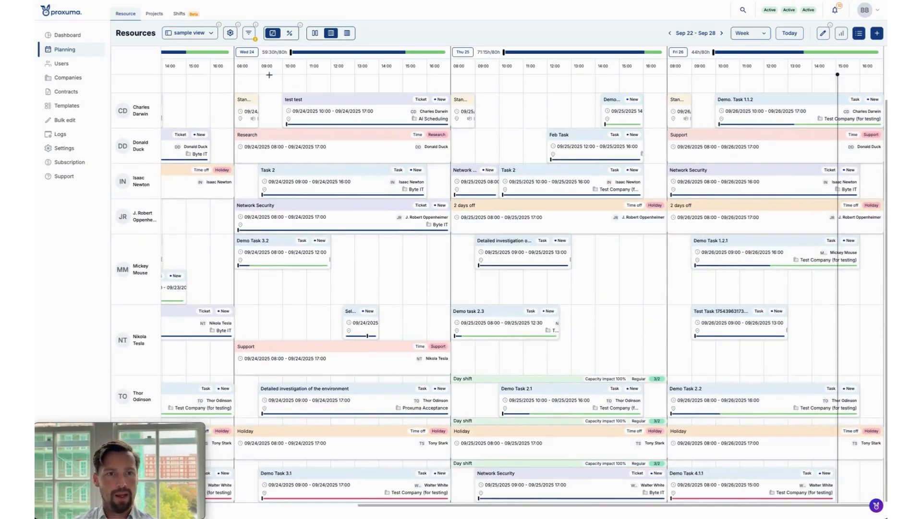
{"action": "scroll", "coordinate": [211, 82], "scroll_direction": "up", "scroll_amount": 1}
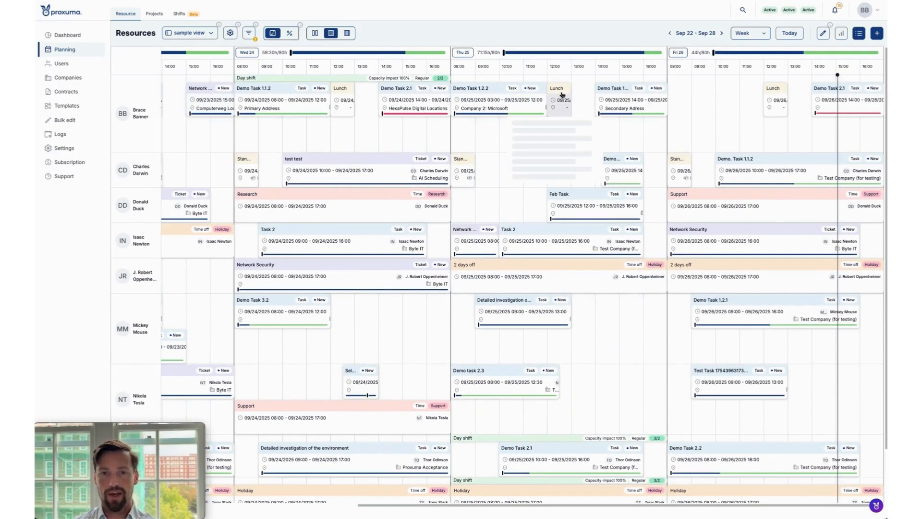
{"action": "mouse_move", "coordinate": [562, 94]}
{"action": "scroll", "coordinate": [558, 126], "scroll_direction": "down", "scroll_amount": 1}
{"action": "scroll", "coordinate": [558, 127], "scroll_direction": "left", "scroll_amount": 7}
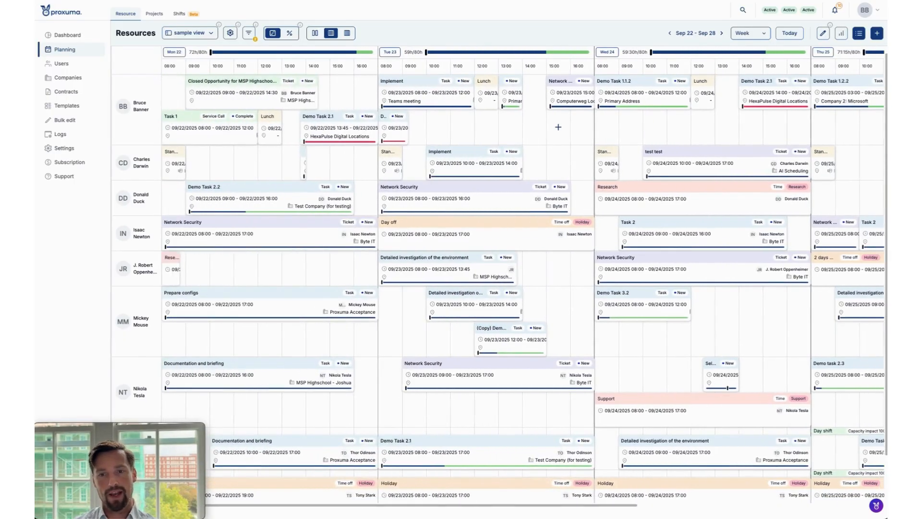
{"action": "scroll", "coordinate": [557, 127], "scroll_direction": "right", "scroll_amount": 7}
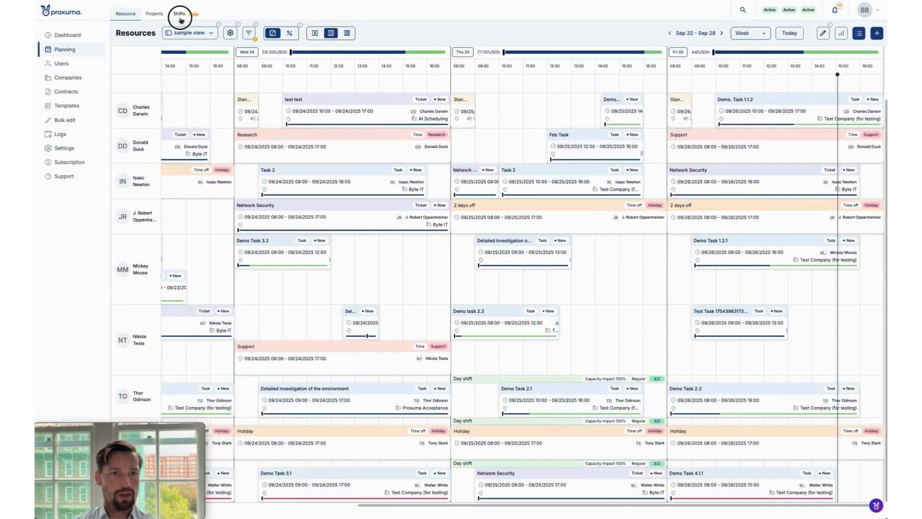
Compare the Shifts planning with the resource planning for Sep 22–28, finishing on the shifts overview.
{"action": "left_click", "coordinate": [179, 14]}
{"action": "scroll", "coordinate": [517, 219], "scroll_direction": "right", "scroll_amount": 10}
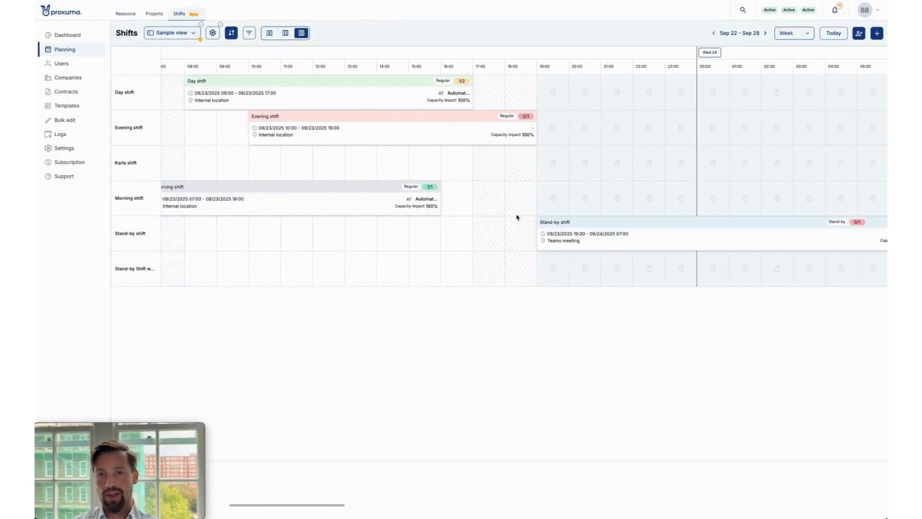
{"action": "scroll", "coordinate": [425, 194], "scroll_direction": "left", "scroll_amount": 12}
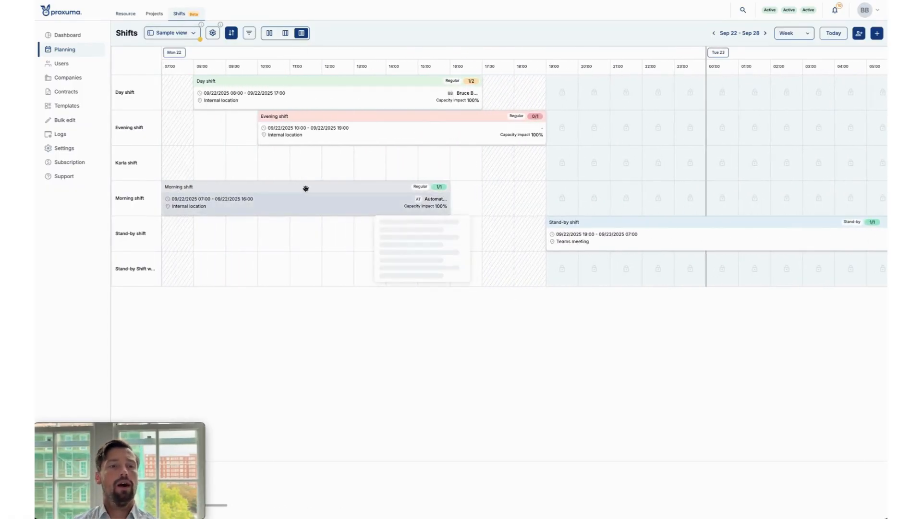
{"action": "left_click", "coordinate": [125, 14]}
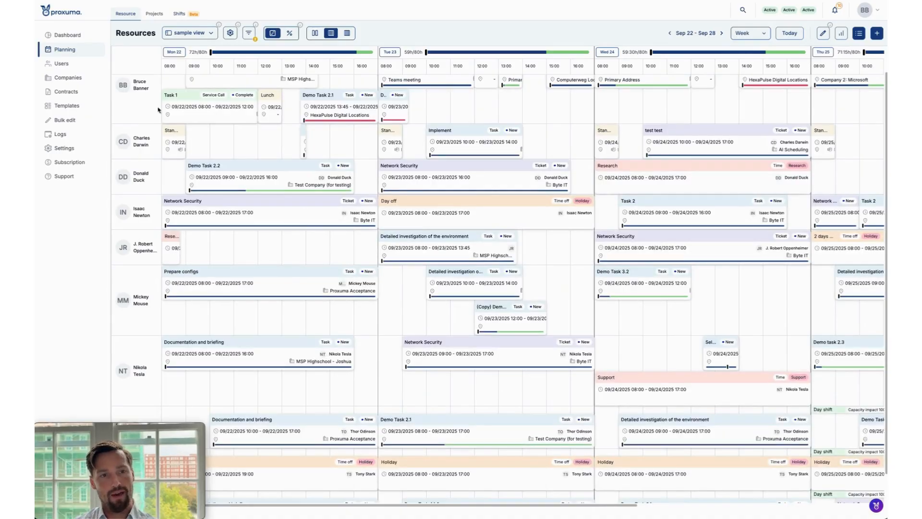
{"action": "left_click", "coordinate": [184, 14]}
{"action": "mouse_move", "coordinate": [138, 140]}
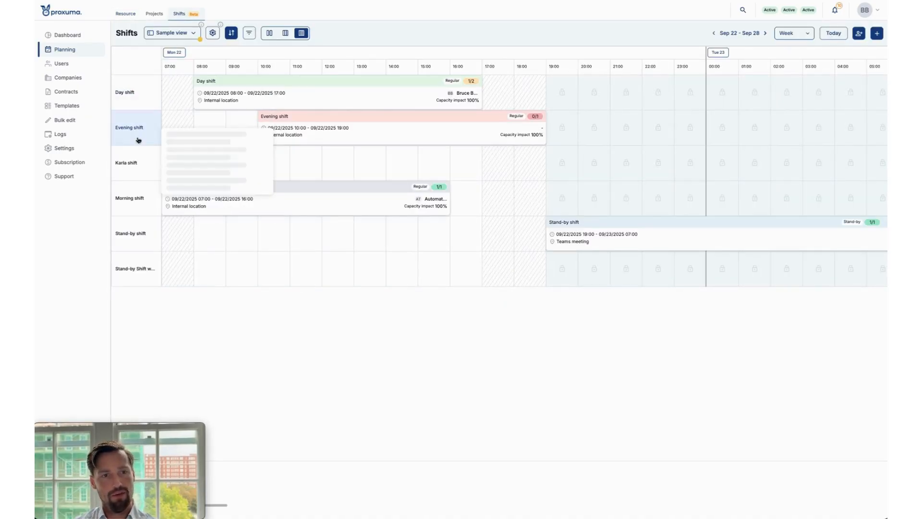
Inspect the manual sort option and its shift ordering, and leave the ordering without changing it.
{"action": "left_click", "coordinate": [231, 34]}
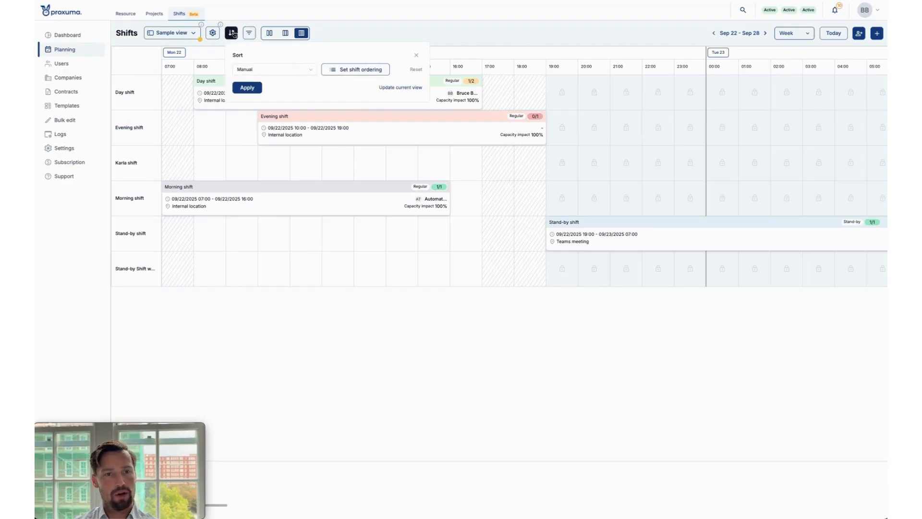
{"action": "left_click", "coordinate": [282, 68]}
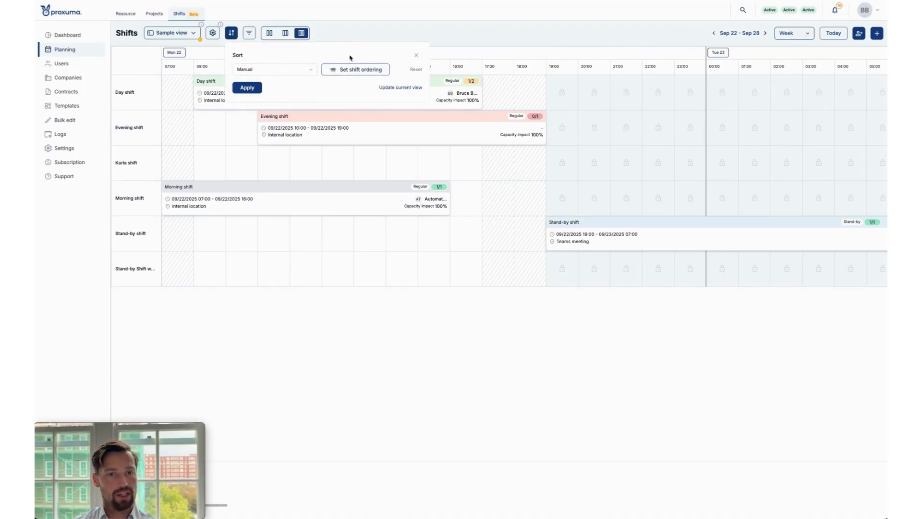
{"action": "left_click", "coordinate": [336, 69]}
{"action": "left_click_drag", "start_coordinate": [395, 267], "coordinate": [394, 265]}
{"action": "left_click", "coordinate": [414, 319]}
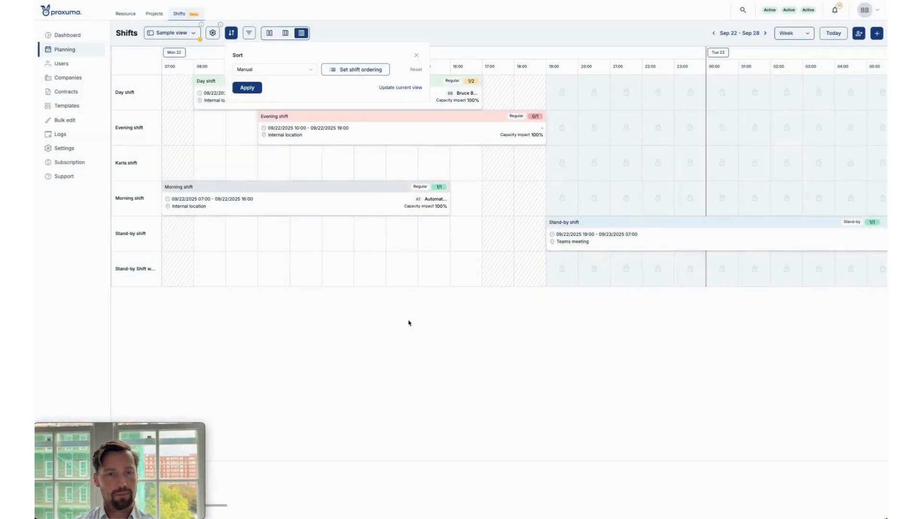
Preview the shifts in Balanced view, return to the detailed view, and inspect the shift filter options.
{"action": "left_click", "coordinate": [284, 33]}
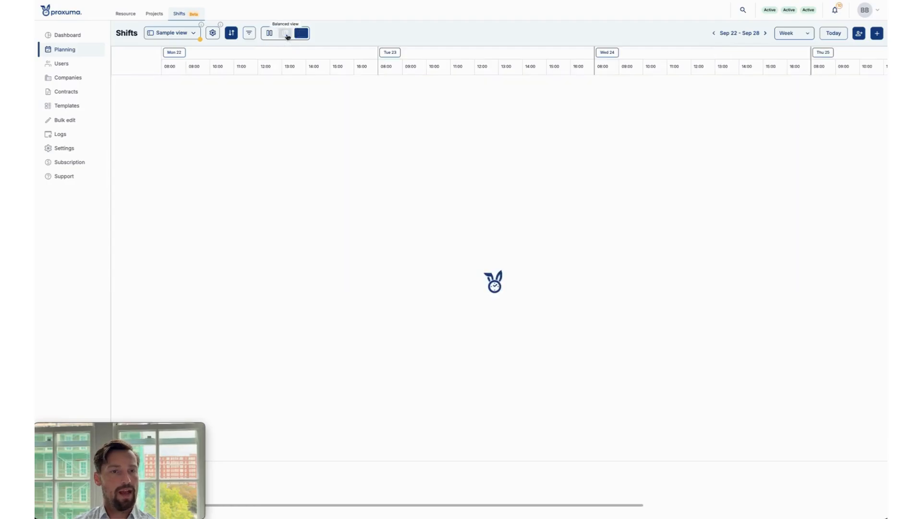
{"action": "left_click", "coordinate": [301, 33]}
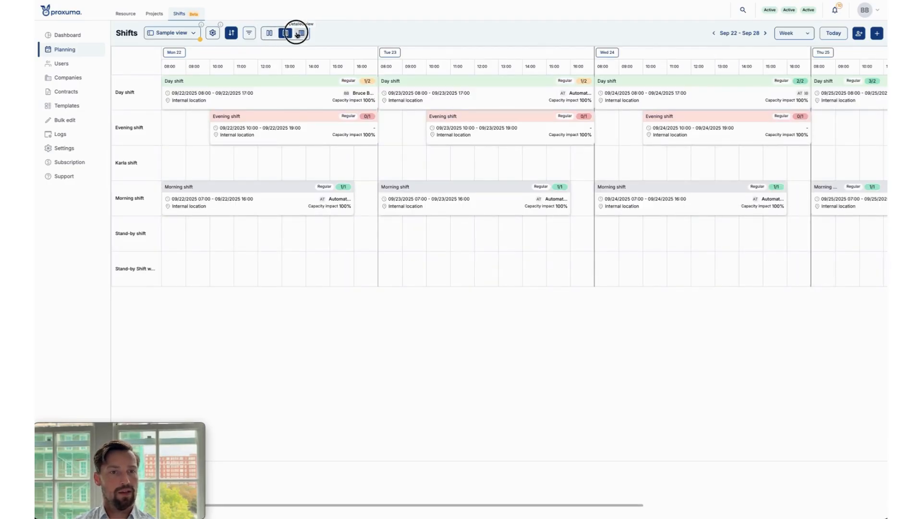
{"action": "left_click", "coordinate": [249, 32]}
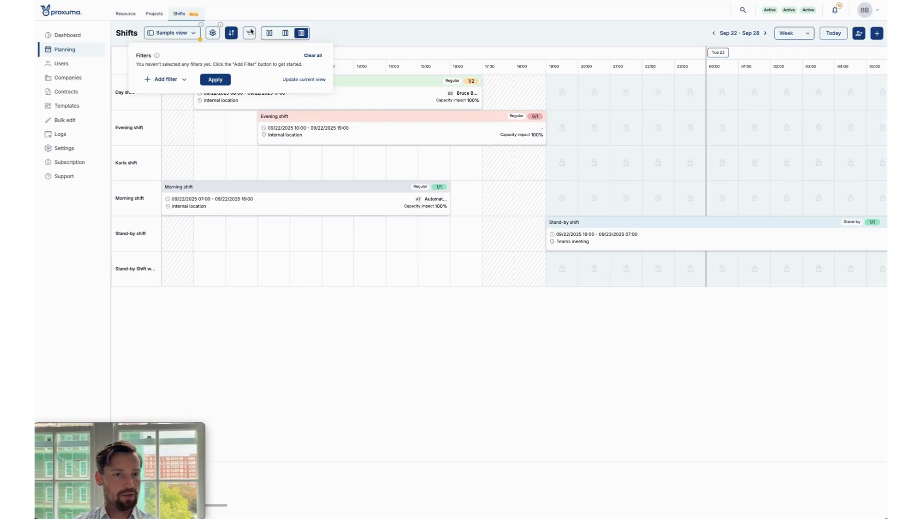
{"action": "left_click", "coordinate": [250, 32]}
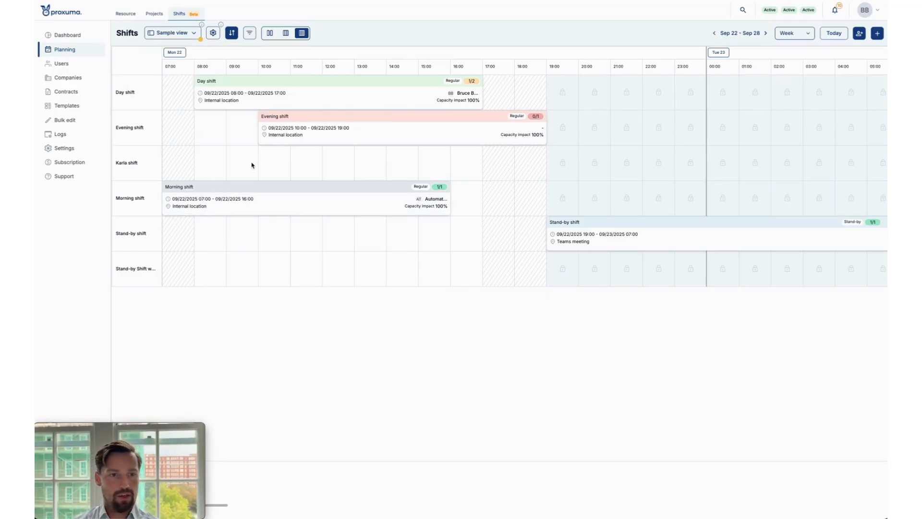
Inspect the Day shift's schedule details and its editable recurrence and staffing settings, and close both without changing anything.
{"action": "mouse_move", "coordinate": [126, 96]}
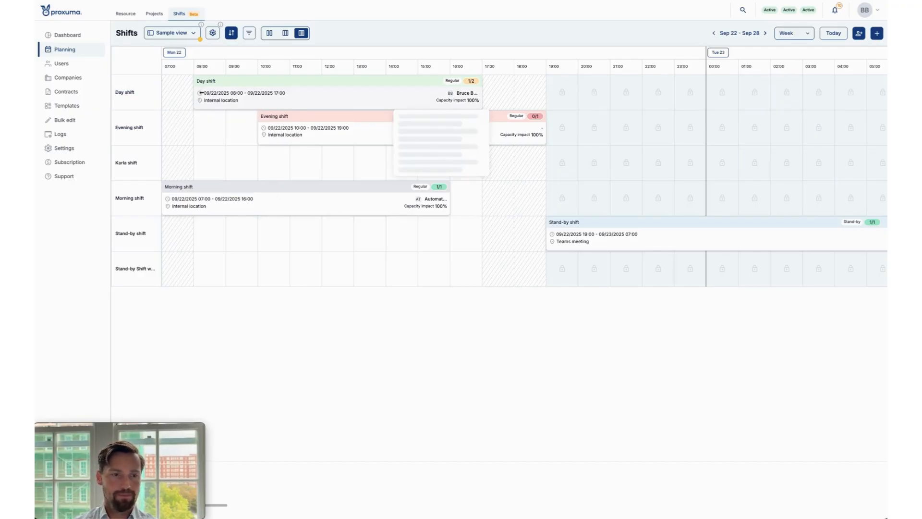
{"action": "left_click", "coordinate": [135, 156]}
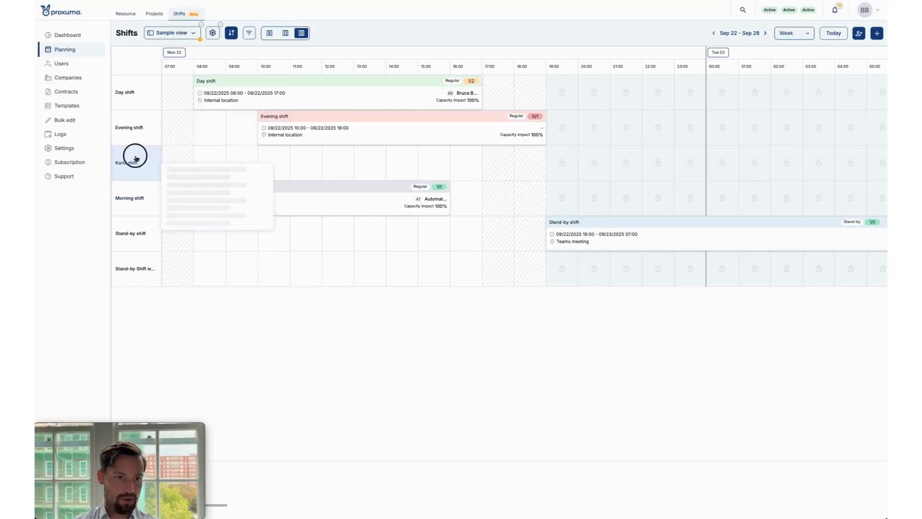
{"action": "left_click", "coordinate": [168, 130]}
{"action": "left_click", "coordinate": [146, 92]}
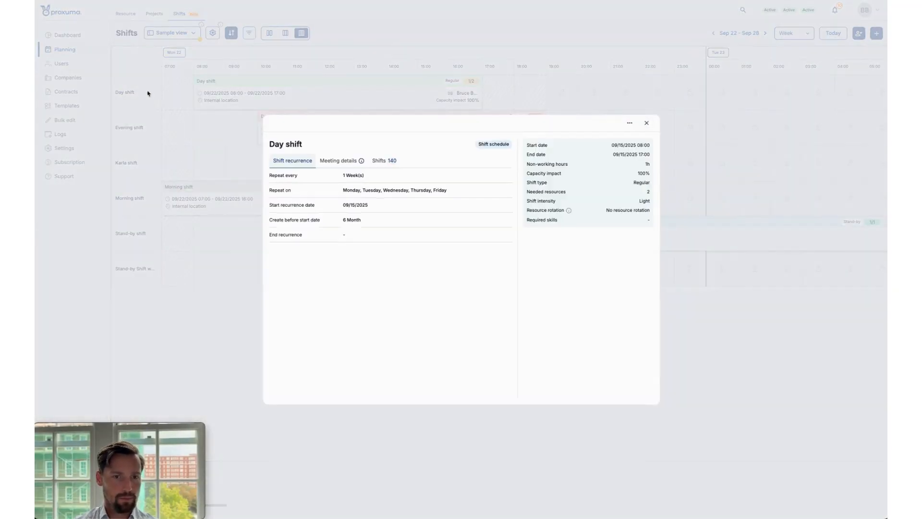
{"action": "left_click", "coordinate": [630, 123]}
{"action": "left_click", "coordinate": [636, 138]}
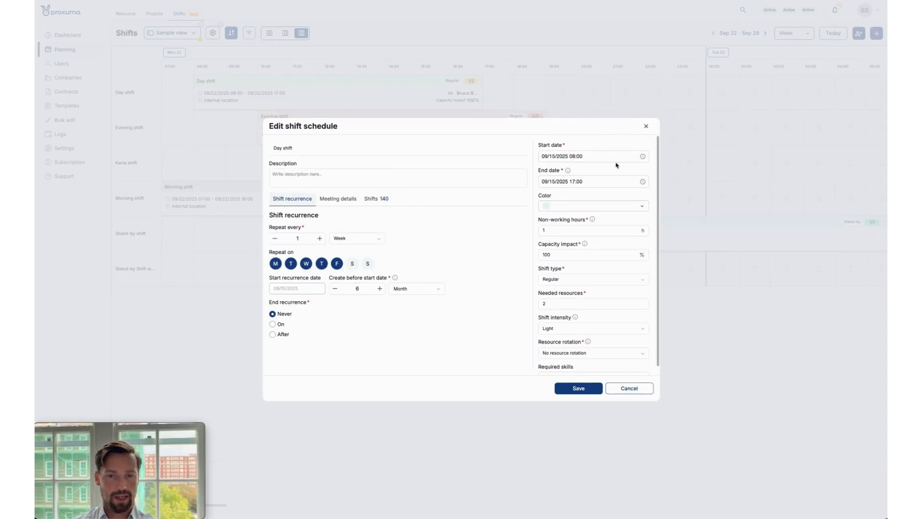
{"action": "left_click", "coordinate": [647, 127]}
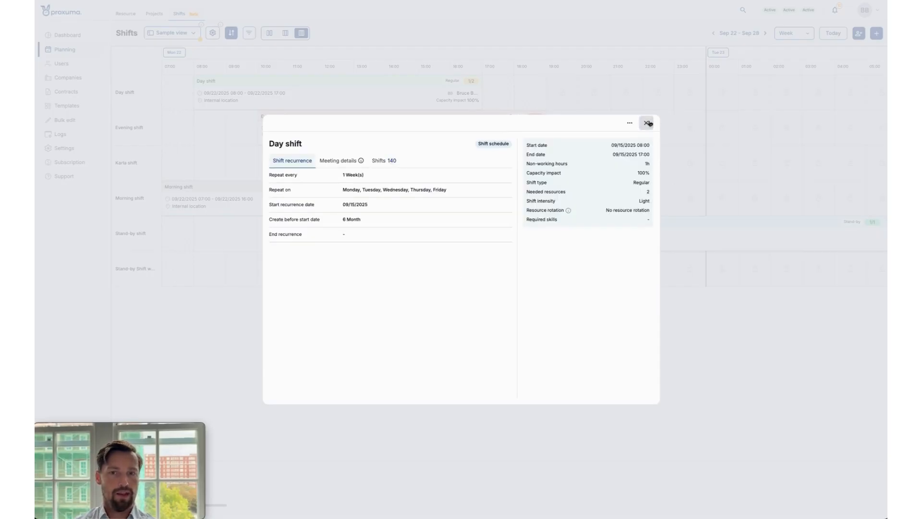
{"action": "left_click", "coordinate": [653, 126]}
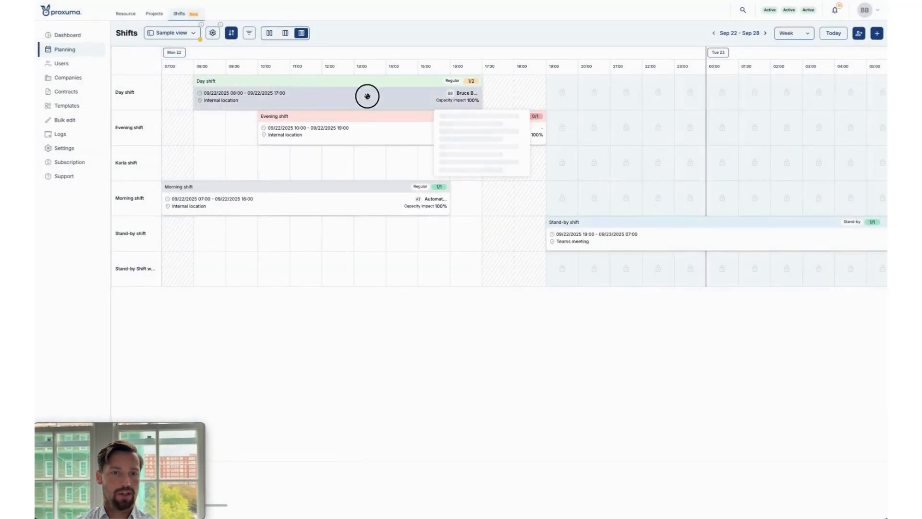
Inspect the Monday Day shift entry and the staffing indicators of the Day and Evening shifts.
{"action": "left_click", "coordinate": [375, 102]}
{"action": "left_click", "coordinate": [646, 123]}
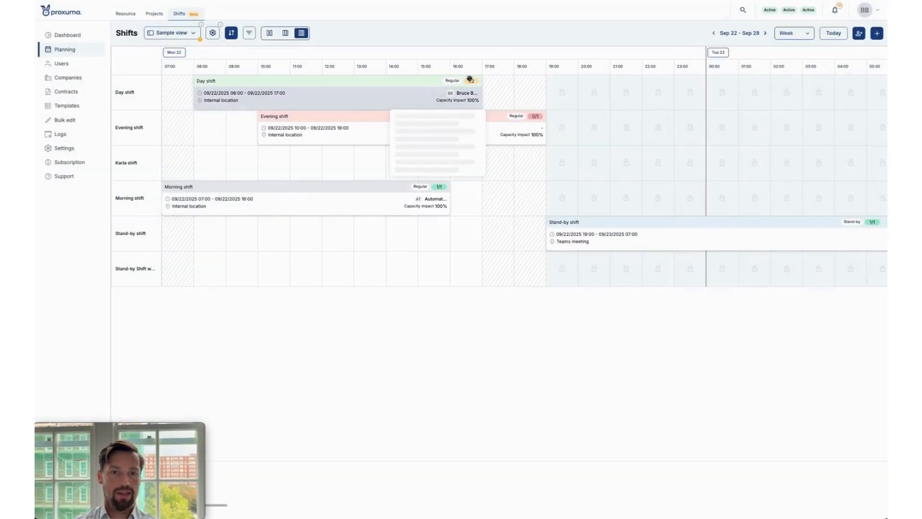
{"action": "mouse_move", "coordinate": [473, 85]}
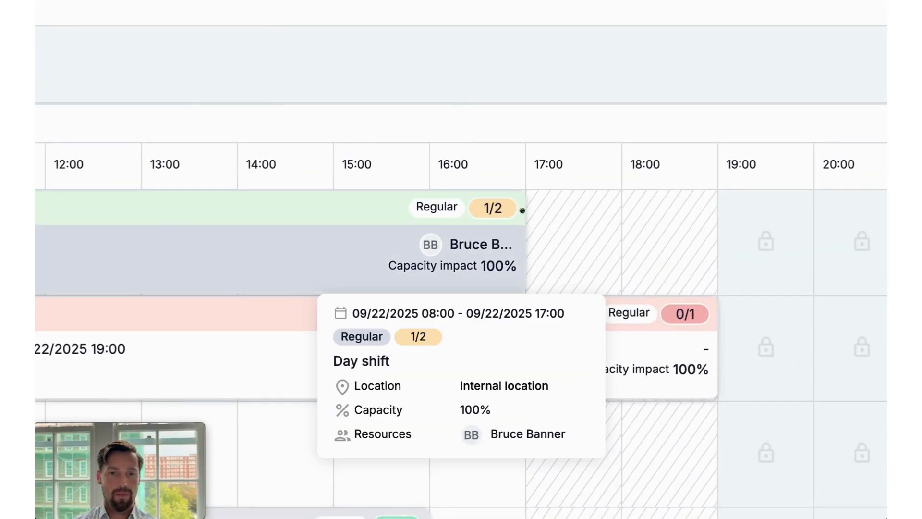
{"action": "mouse_move", "coordinate": [536, 116]}
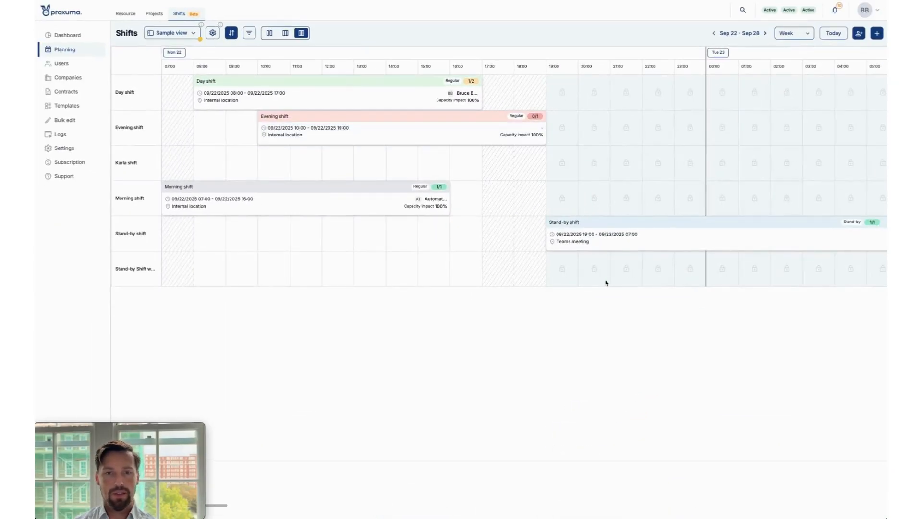
Assign the engineer with initials CD from the resource bucket to the Monday Evening shift, and close the bucket.
{"action": "left_click", "coordinate": [859, 34]}
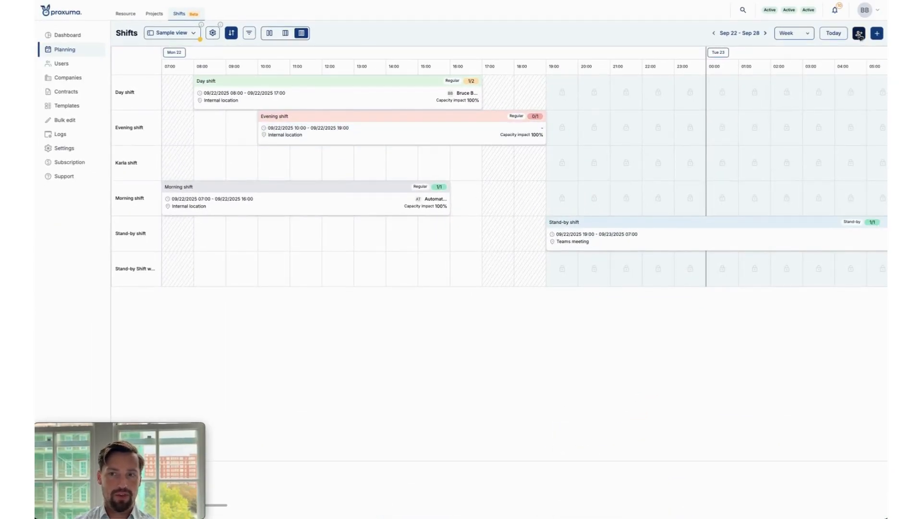
{"action": "scroll", "coordinate": [801, 91], "scroll_direction": "down", "scroll_amount": 1}
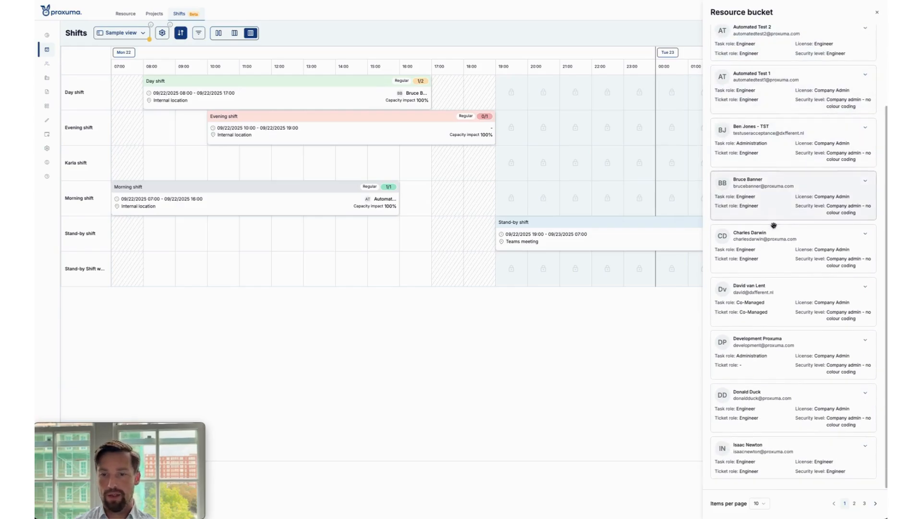
{"action": "left_click_drag", "start_coordinate": [812, 247], "coordinate": [358, 140]}
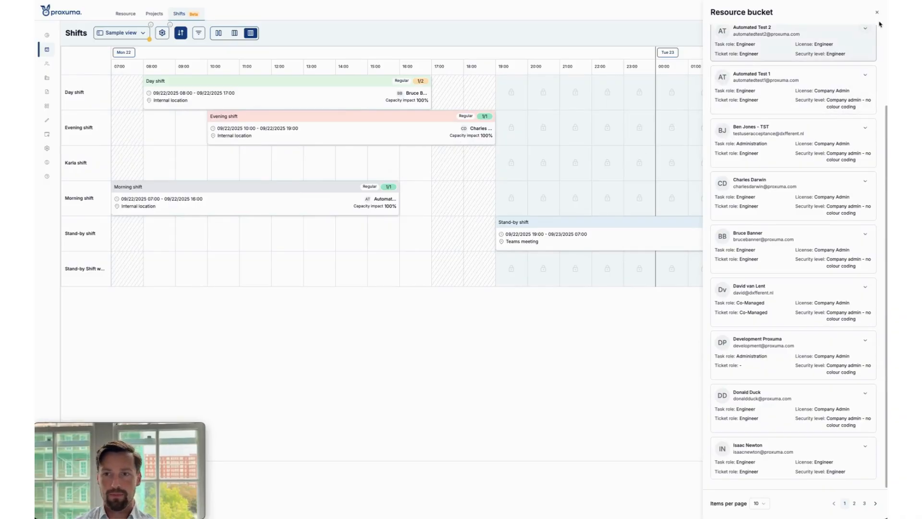
{"action": "left_click", "coordinate": [877, 12]}
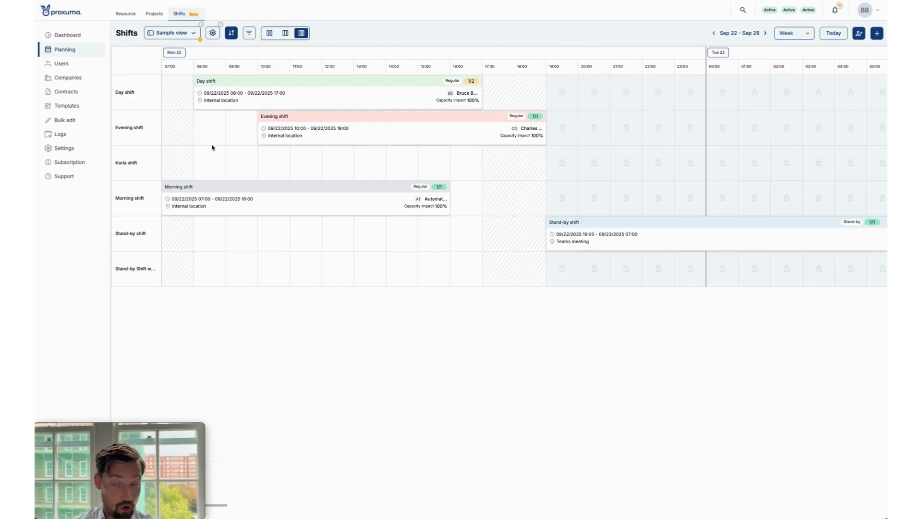
Open the Outlook integration configuration in the settings for updating and advance to its General step.
{"action": "left_click", "coordinate": [83, 148]}
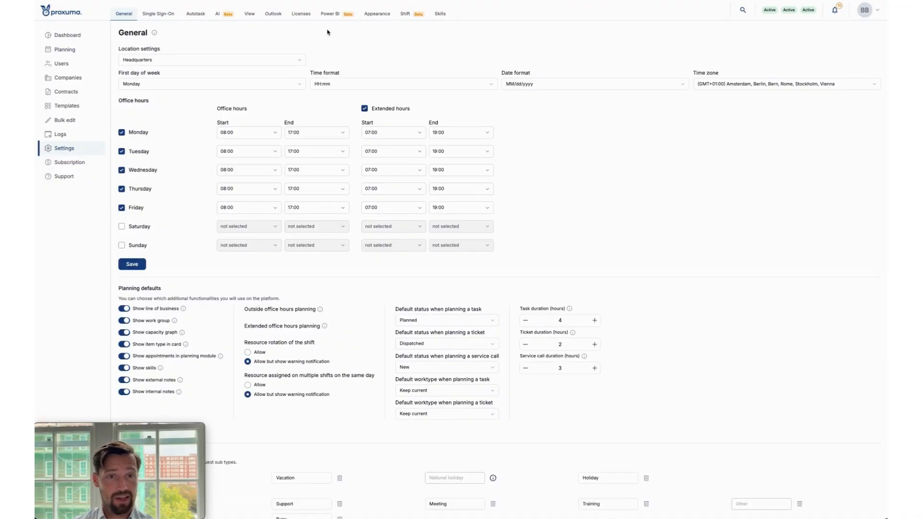
{"action": "left_click", "coordinate": [273, 17]}
{"action": "left_click", "coordinate": [141, 57]}
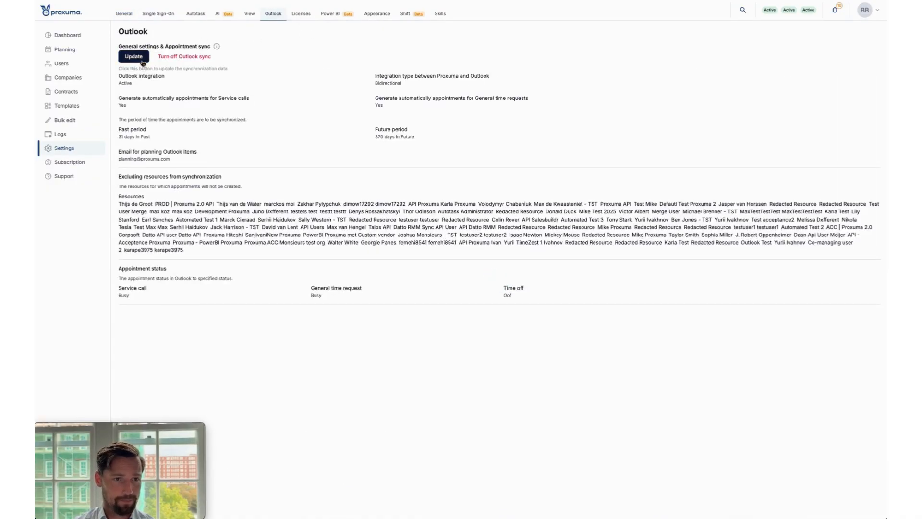
{"action": "left_click", "coordinate": [414, 362]}
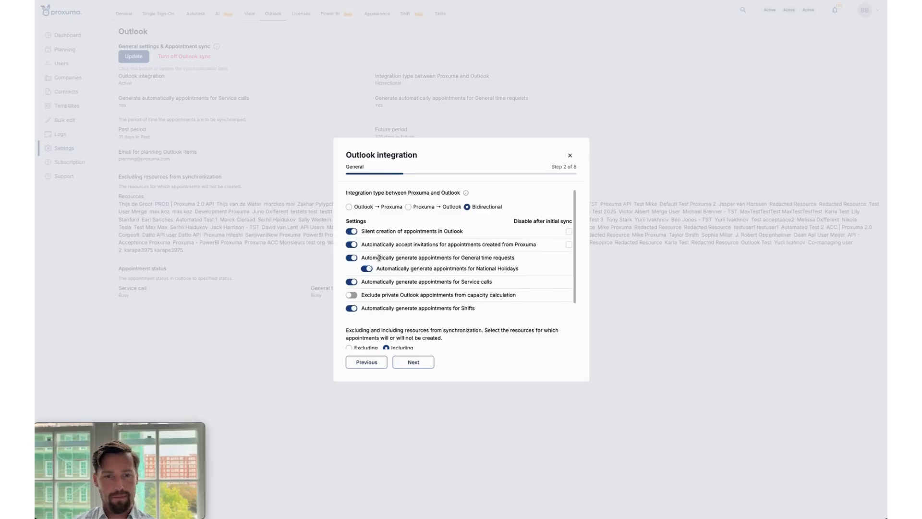
Examine the integration's options for silent creation, automatically accepted invitations and automatically generated appointments for Shifts.
{"action": "scroll", "coordinate": [376, 246], "scroll_direction": "down", "scroll_amount": 1}
{"action": "left_click_drag", "start_coordinate": [361, 205], "coordinate": [475, 204]}
{"action": "left_click", "coordinate": [470, 206]}
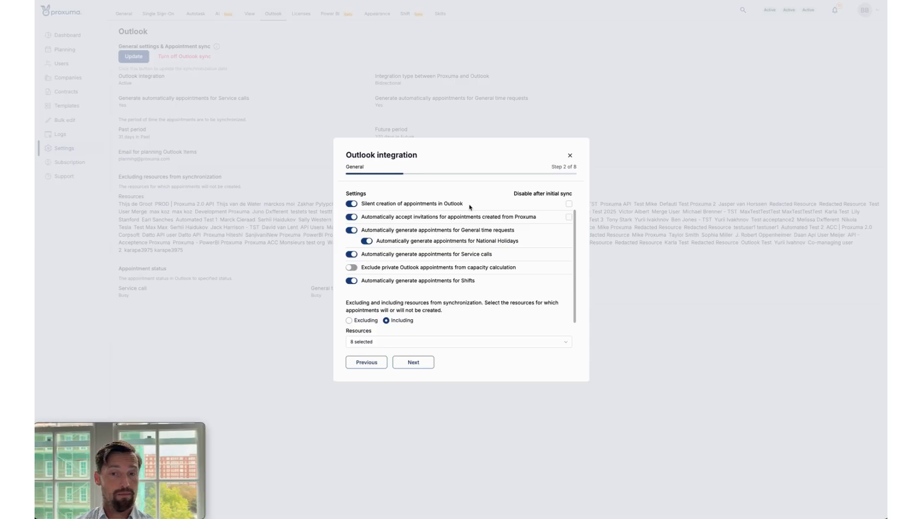
{"action": "scroll", "coordinate": [466, 210], "scroll_direction": "up", "scroll_amount": 1}
{"action": "scroll", "coordinate": [464, 220], "scroll_direction": "down", "scroll_amount": 1}
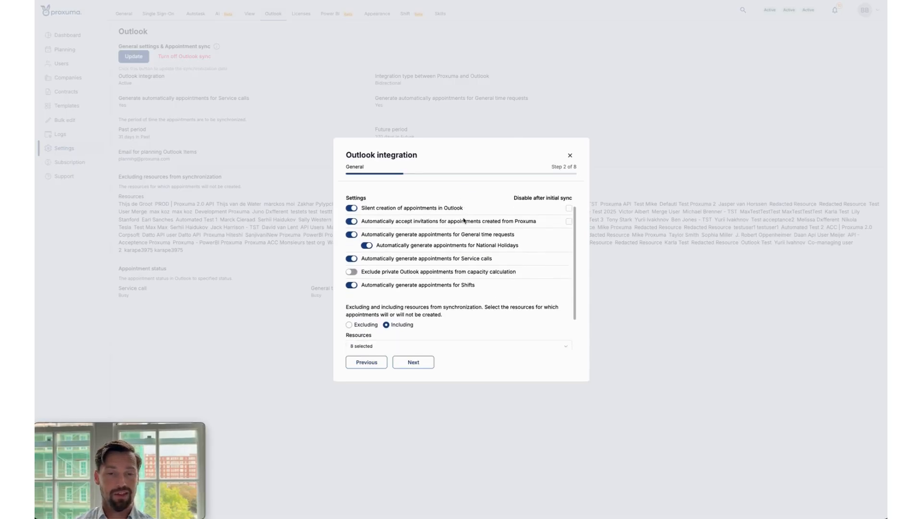
{"action": "left_click_drag", "start_coordinate": [370, 211], "coordinate": [494, 216]}
{"action": "left_click", "coordinate": [496, 209]}
{"action": "scroll", "coordinate": [493, 218], "scroll_direction": "down", "scroll_amount": 2}
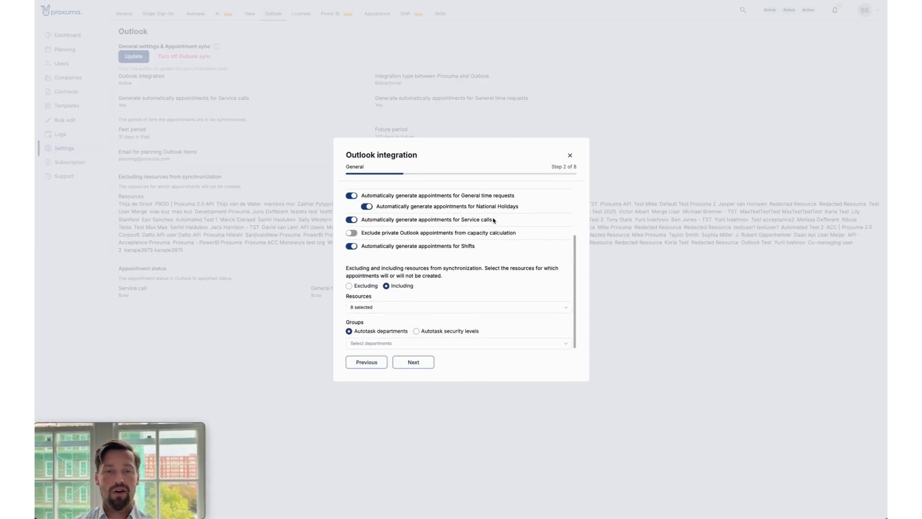
{"action": "left_click_drag", "start_coordinate": [358, 251], "coordinate": [494, 246]}
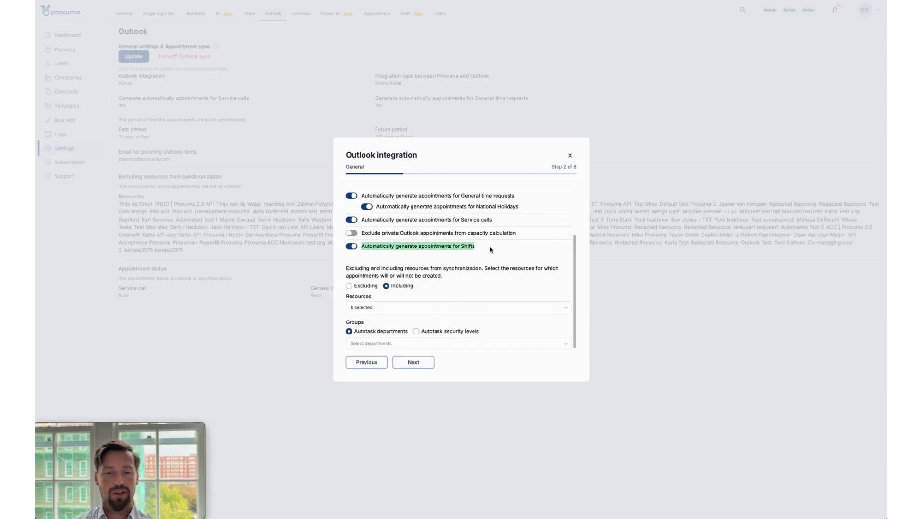
{"action": "left_click", "coordinate": [490, 246]}
{"action": "scroll", "coordinate": [377, 248], "scroll_direction": "up", "scroll_amount": 3}
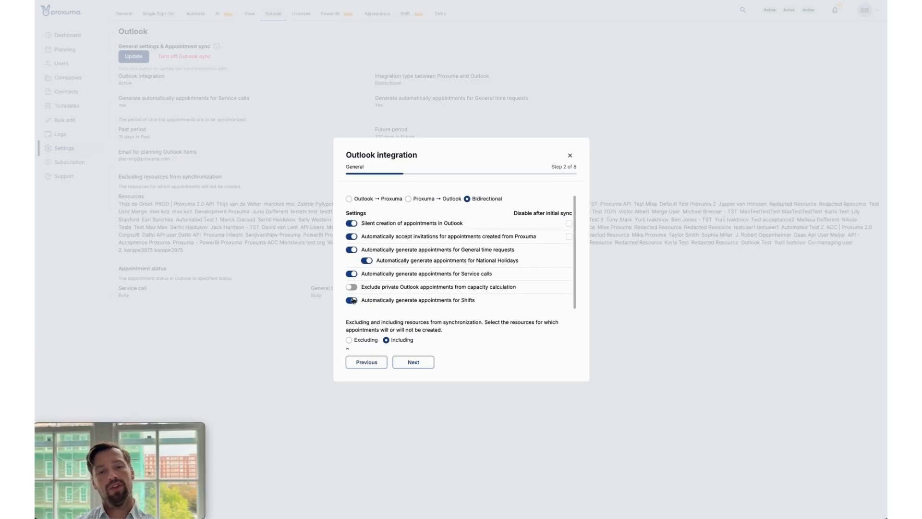
Switch automatic appointment generation for Shifts off and back on, checking the silent creation option in between.
{"action": "left_click", "coordinate": [353, 301]}
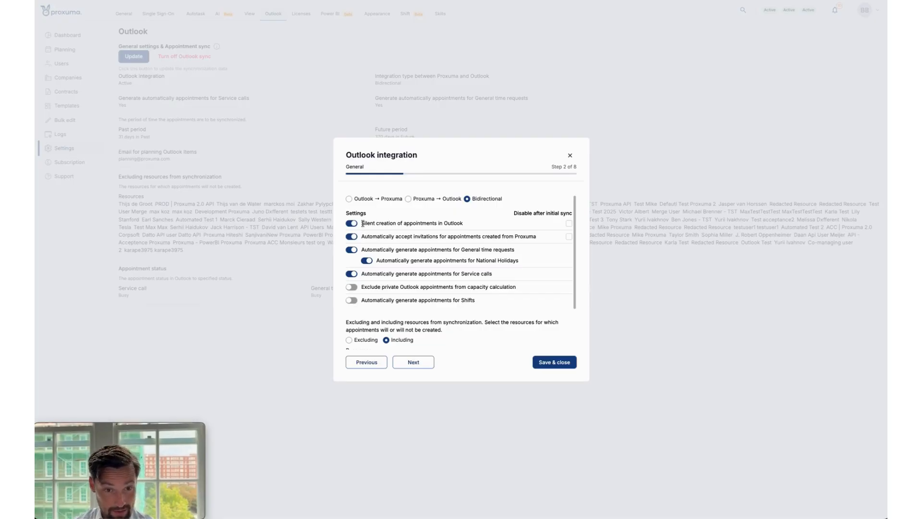
{"action": "left_click_drag", "start_coordinate": [362, 223], "coordinate": [477, 220]}
{"action": "left_click", "coordinate": [485, 227]}
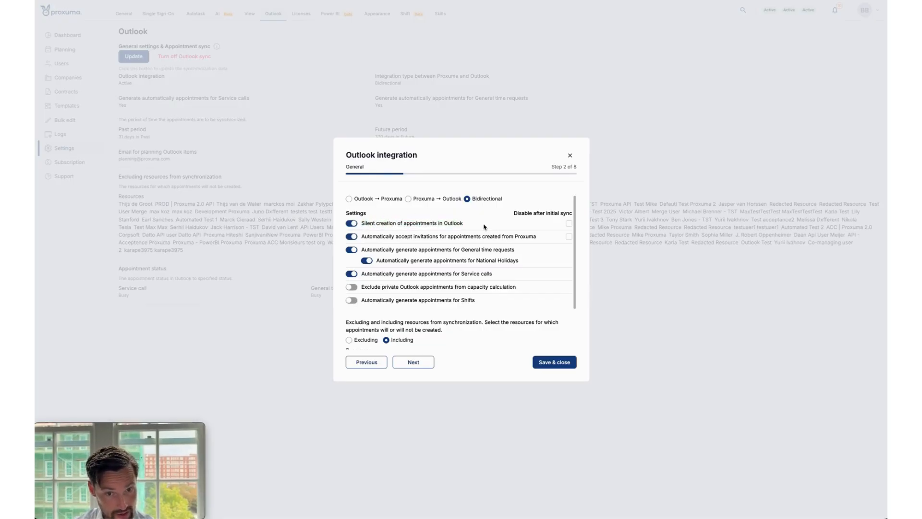
{"action": "left_click", "coordinate": [350, 300]}
{"action": "scroll", "coordinate": [397, 272], "scroll_direction": "down", "scroll_amount": 1}
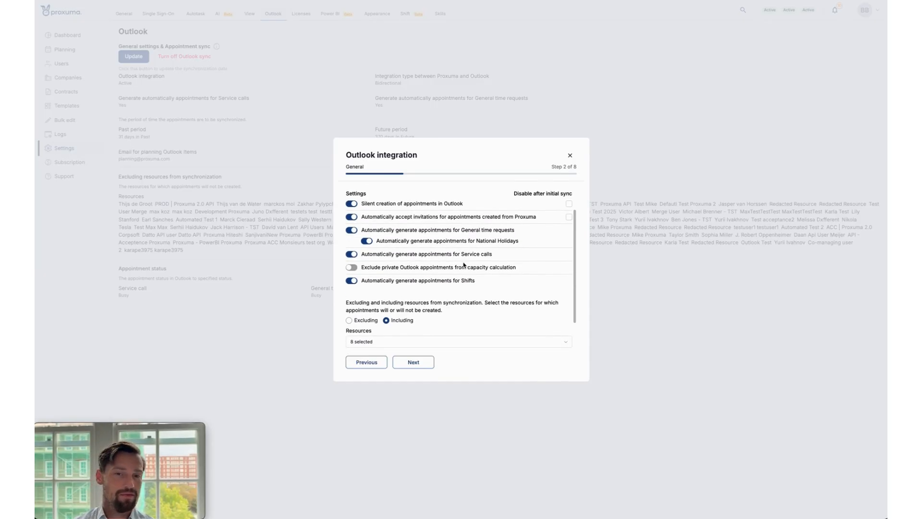
{"action": "scroll", "coordinate": [464, 264], "scroll_direction": "down", "scroll_amount": 2}
{"action": "scroll", "coordinate": [465, 263], "scroll_direction": "up", "scroll_amount": 3}
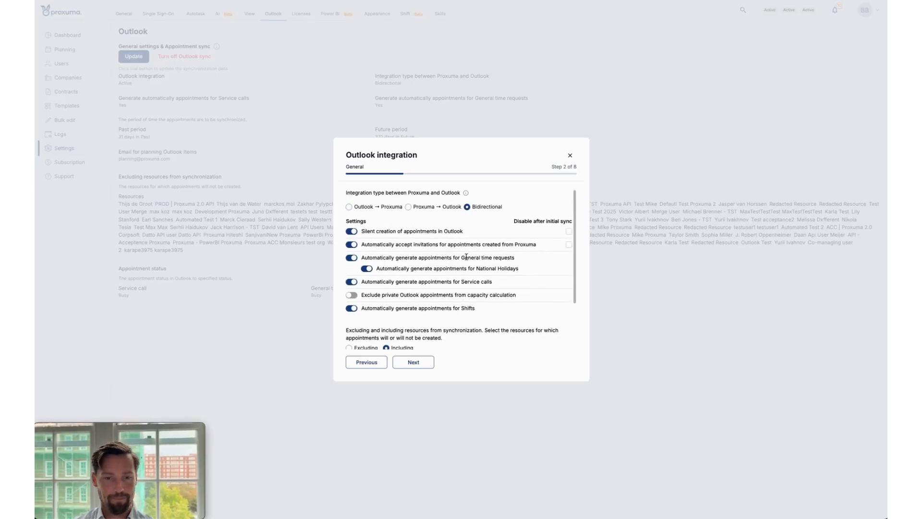
Advance to the Appointment status step and inspect the Outlook statuses available for Shifts, keeping Free.
{"action": "left_click", "coordinate": [413, 363]}
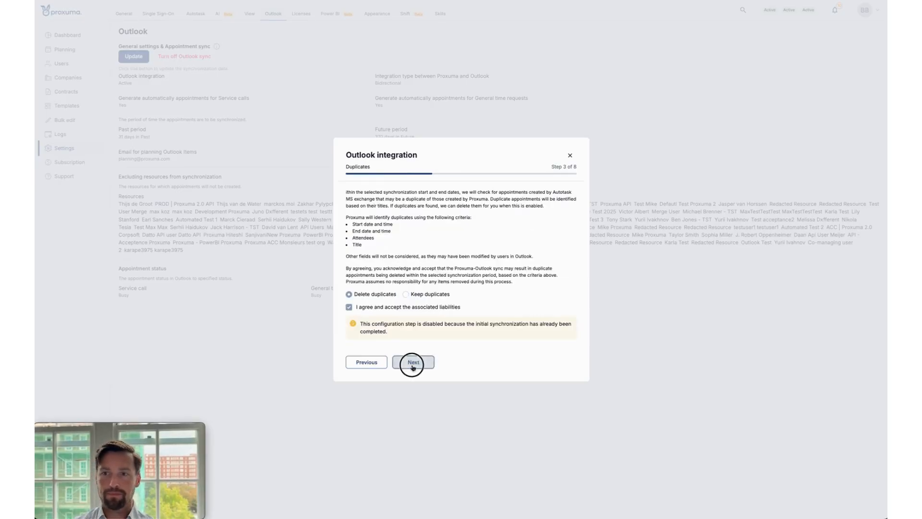
{"action": "left_click", "coordinate": [413, 363]}
{"action": "left_click", "coordinate": [412, 363]}
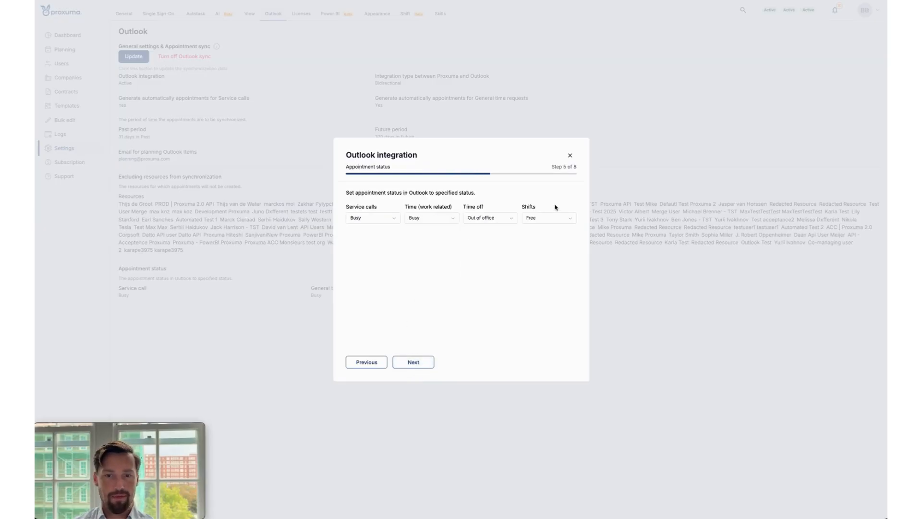
{"action": "left_click", "coordinate": [535, 218]}
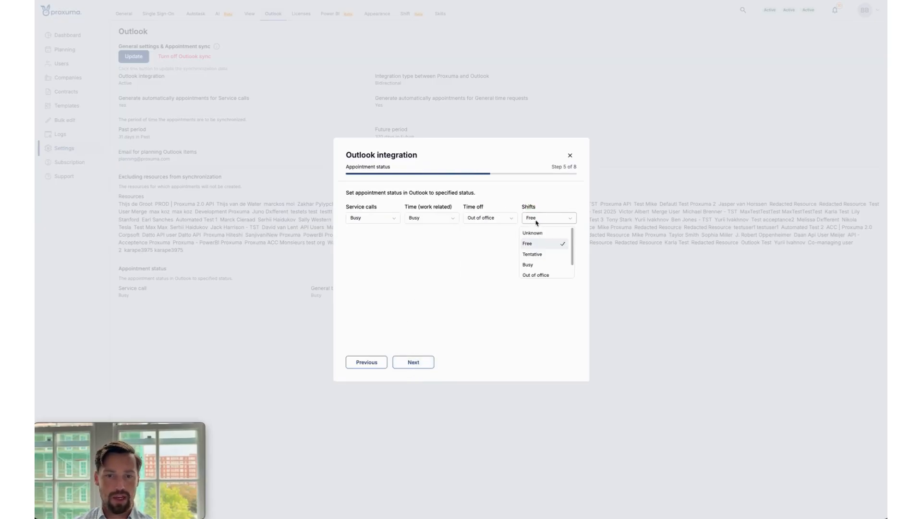
{"action": "left_click", "coordinate": [538, 220]}
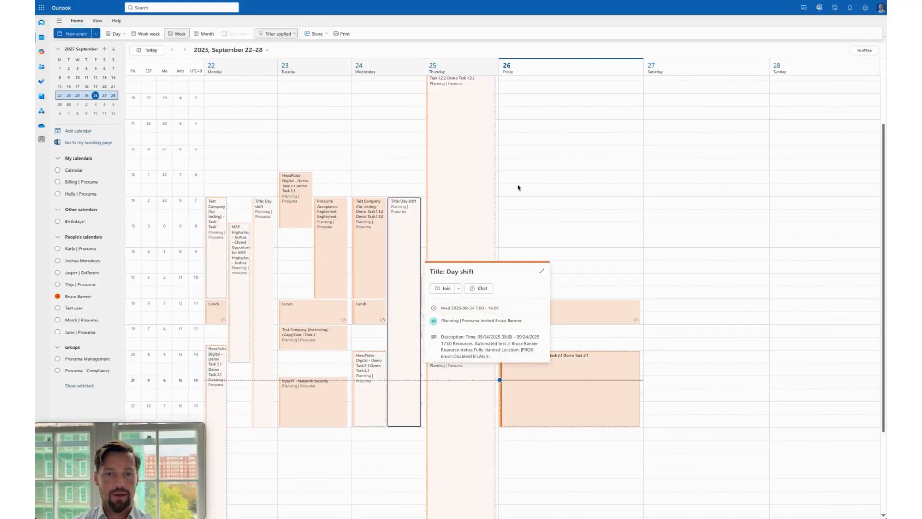
Switch to the Outlook calendar, view the full details of the Wednesday Sep 24 Day shift appointment, and close them.
{"action": "left_click", "coordinate": [542, 271]}
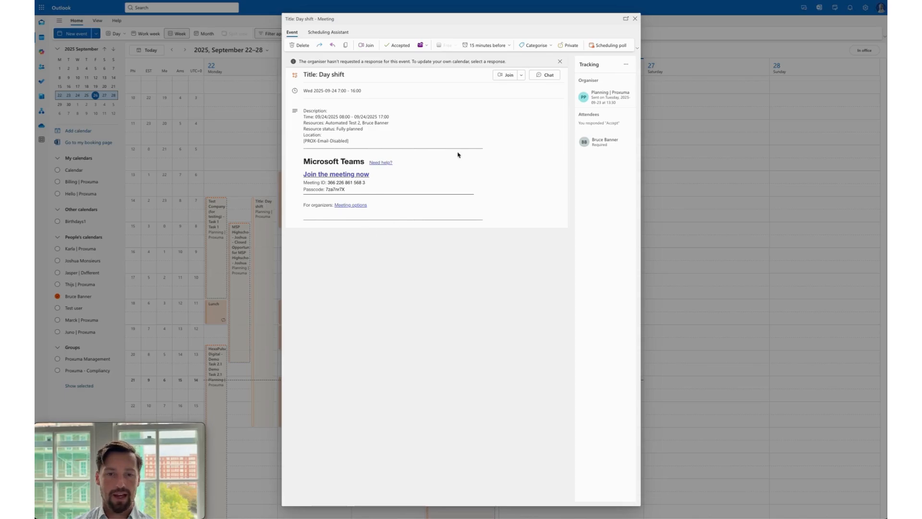
{"action": "left_click", "coordinate": [635, 19]}
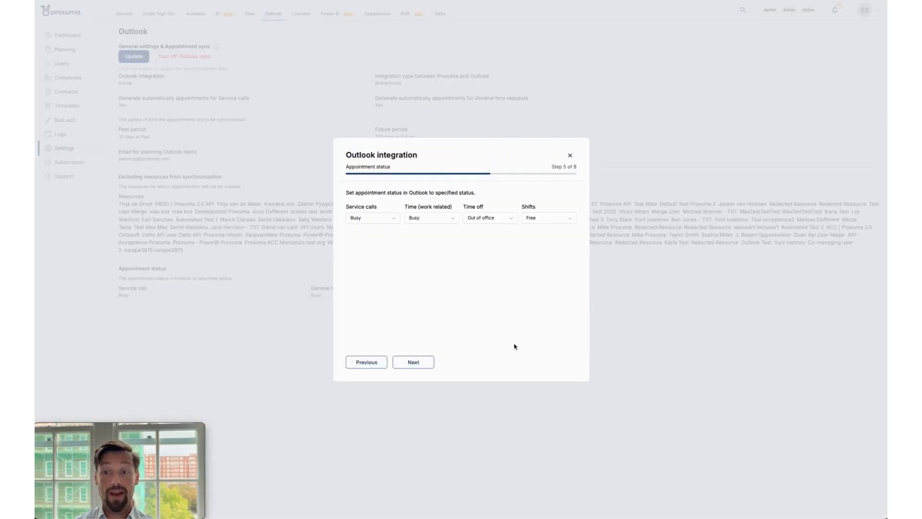
Return to Proxuma's Outlook integration, advance to Appointment layout and examine the Shift title and description variables.
{"action": "left_click", "coordinate": [428, 366]}
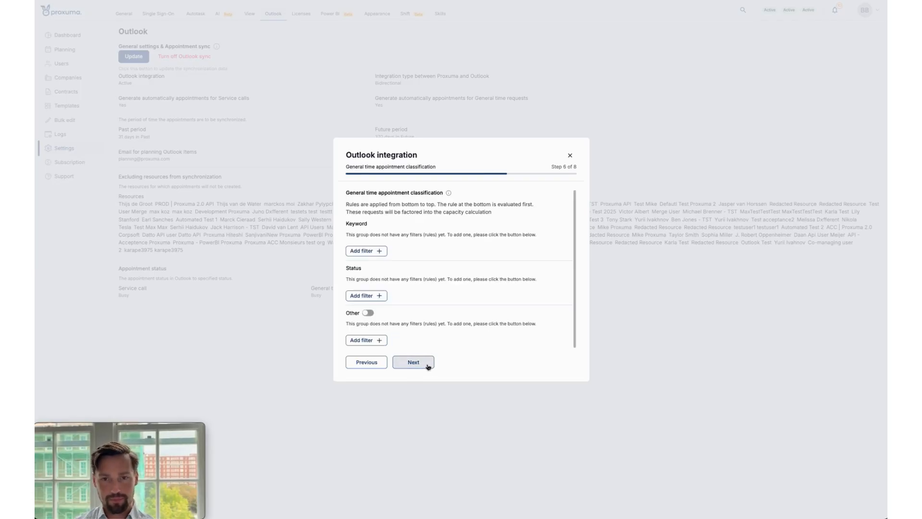
{"action": "left_click", "coordinate": [428, 366]}
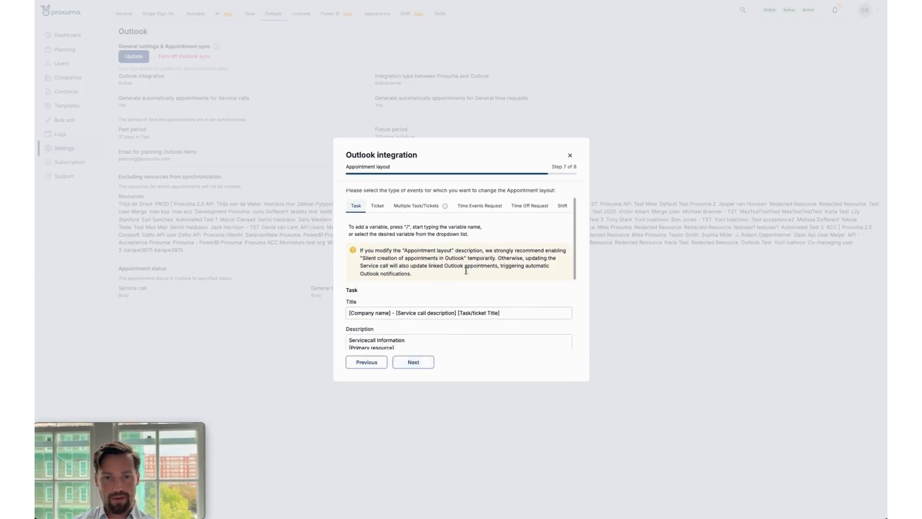
{"action": "left_click", "coordinate": [562, 219]}
{"action": "scroll", "coordinate": [471, 305], "scroll_direction": "down", "scroll_amount": 2}
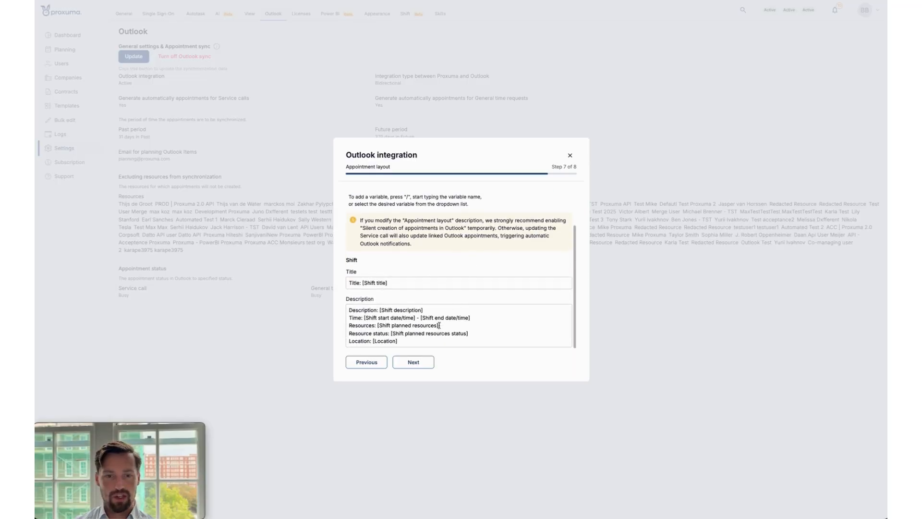
{"action": "left_click", "coordinate": [408, 344]}
{"action": "left_click", "coordinate": [456, 328]}
{"action": "left_click", "coordinate": [486, 318]}
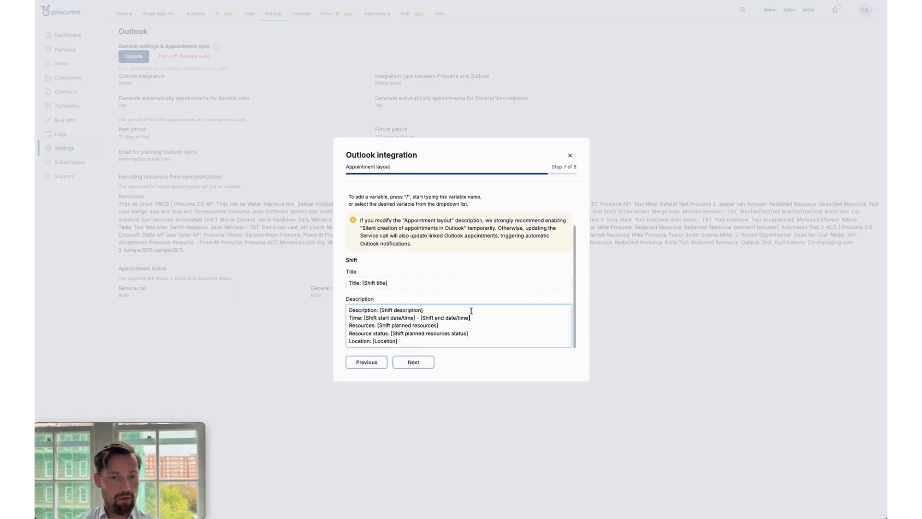
Add a new line beneath the first line of the Shift description and look through the available shift variables.
{"action": "left_click", "coordinate": [469, 309]}
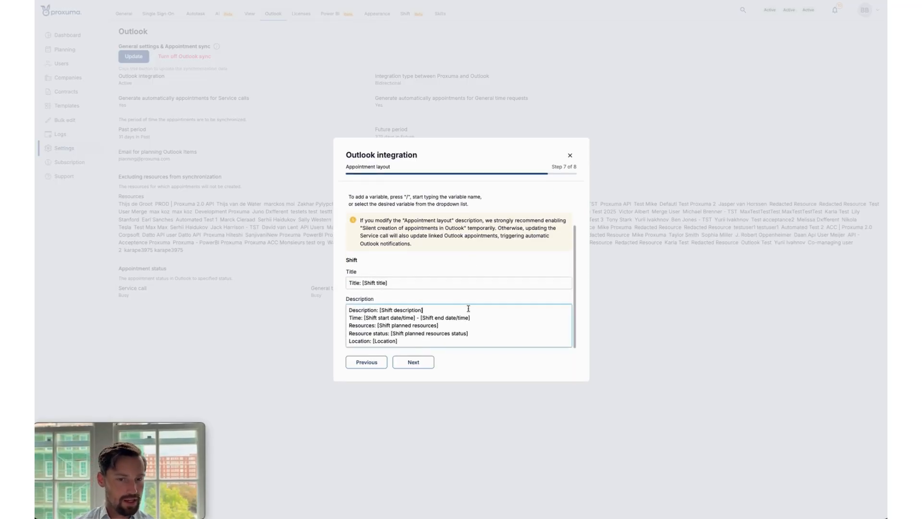
{"action": "key", "text": "Return"}
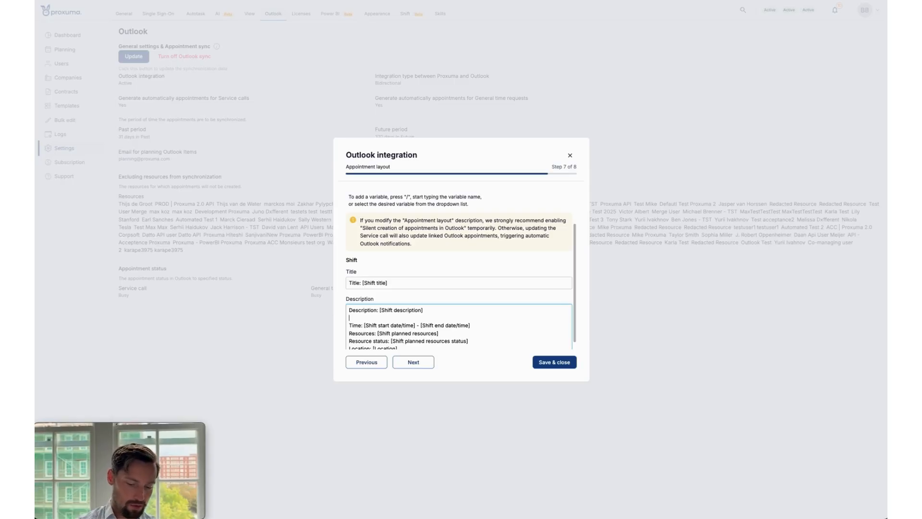
{"action": "type", "text": "/"}
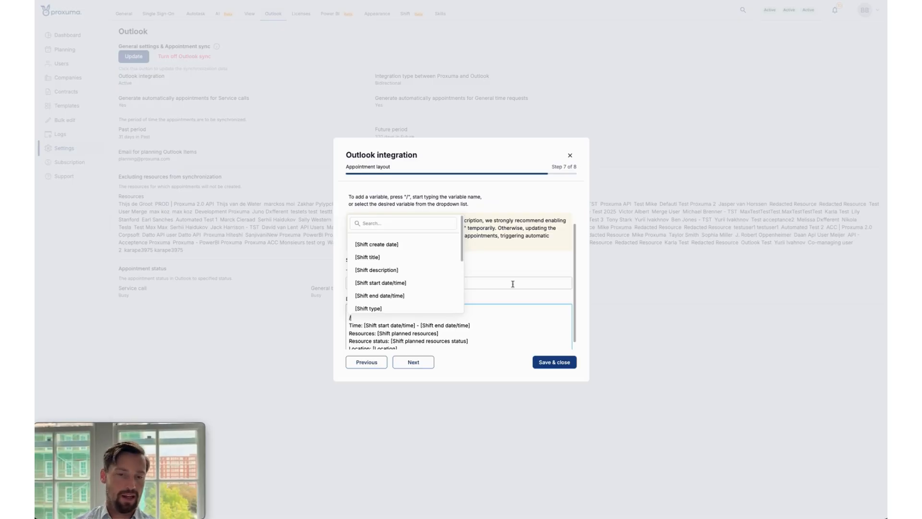
{"action": "scroll", "coordinate": [416, 277], "scroll_direction": "down", "scroll_amount": 5}
{"action": "scroll", "coordinate": [417, 276], "scroll_direction": "up", "scroll_amount": 5}
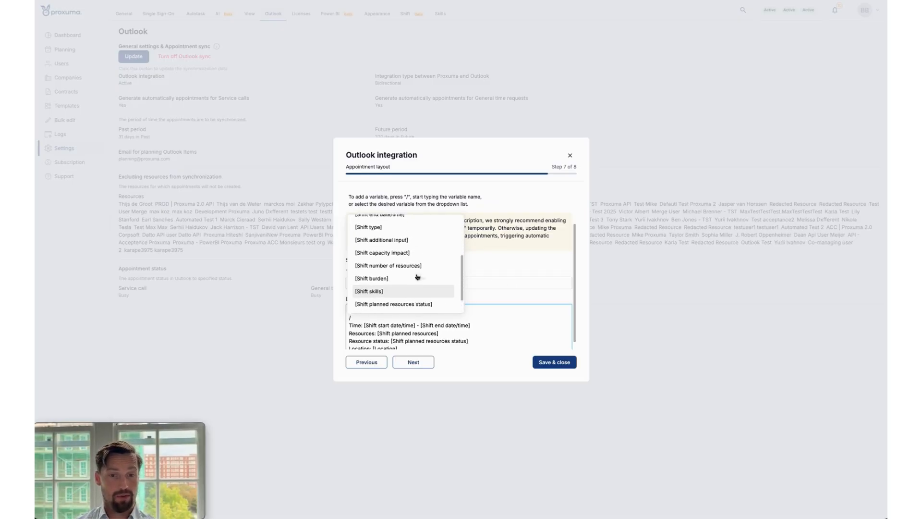
{"action": "scroll", "coordinate": [423, 268], "scroll_direction": "down", "scroll_amount": 1}
{"action": "scroll", "coordinate": [423, 269], "scroll_direction": "down", "scroll_amount": 2}
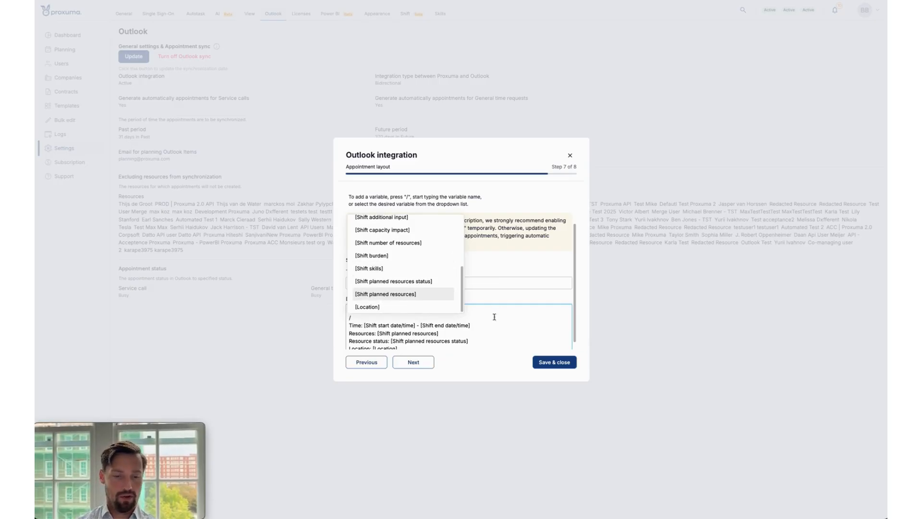
Try the line "plain text" in the Shift description instead of a variable, and remove it again.
{"action": "key", "text": "BackSpace"}
{"action": "key", "text": "BackSpace"}
{"action": "key", "text": "BackSpace"}
{"action": "key", "text": "BackSpace"}
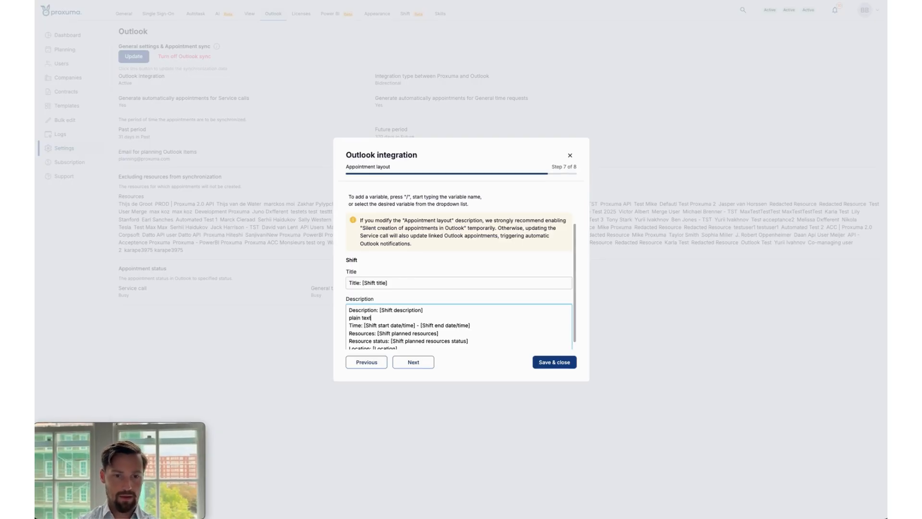
{"action": "key", "text": "BackSpace"}
{"action": "key", "text": "BackSpace"}
{"action": "key", "text": "BackSpace"}
{"action": "key", "text": "BackSpace"}
{"action": "key", "text": "BackSpace"}
{"action": "key", "text": "BackSpace"}
{"action": "key", "text": "BackSpace"}
{"action": "key", "text": "BackSpace"}
{"action": "key", "text": "BackSpace"}
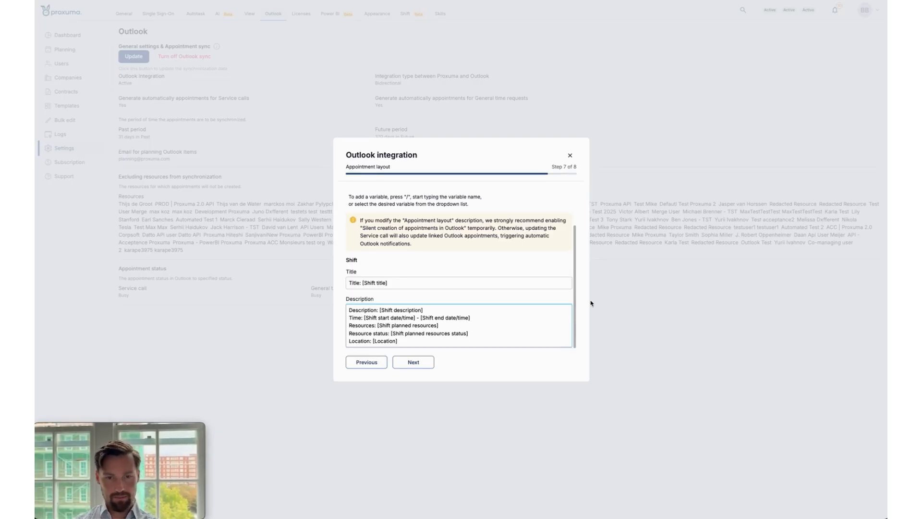
Close the Outlook integration setup without saving and go to the Shifts planning for Tuesday, Sep 23.
{"action": "left_click", "coordinate": [517, 235]}
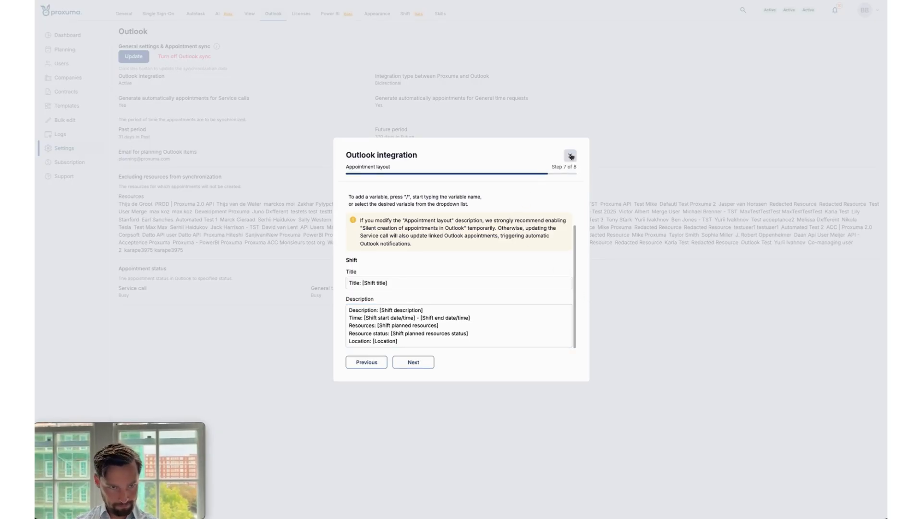
{"action": "left_click", "coordinate": [571, 156]}
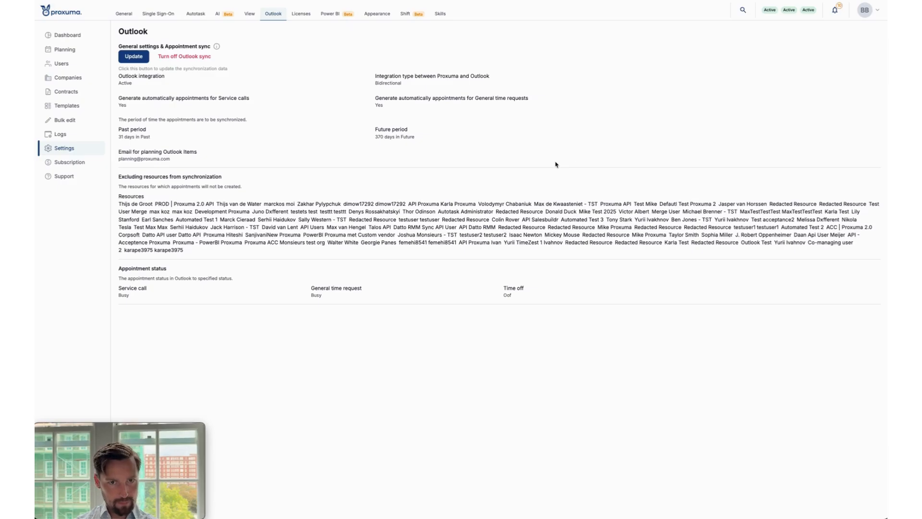
{"action": "left_click", "coordinate": [65, 49]}
{"action": "left_click", "coordinate": [181, 14]}
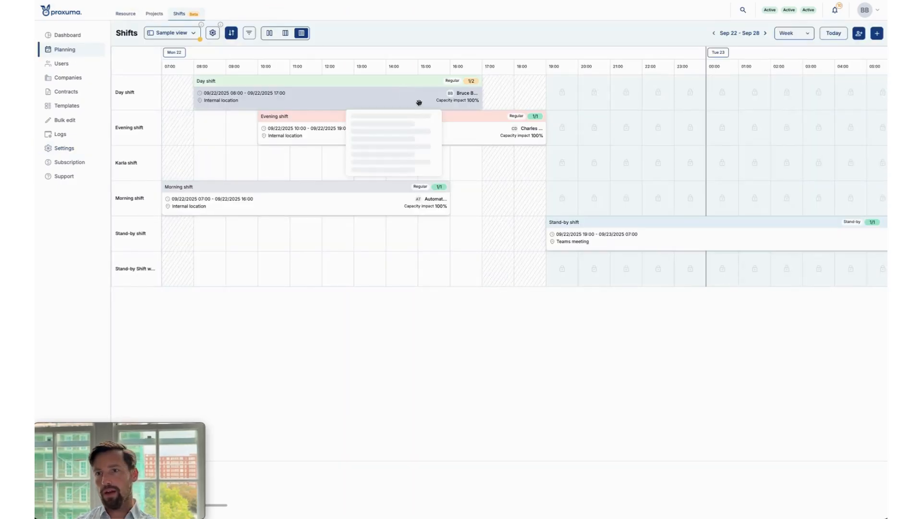
{"action": "scroll", "coordinate": [453, 188], "scroll_direction": "right", "scroll_amount": 10}
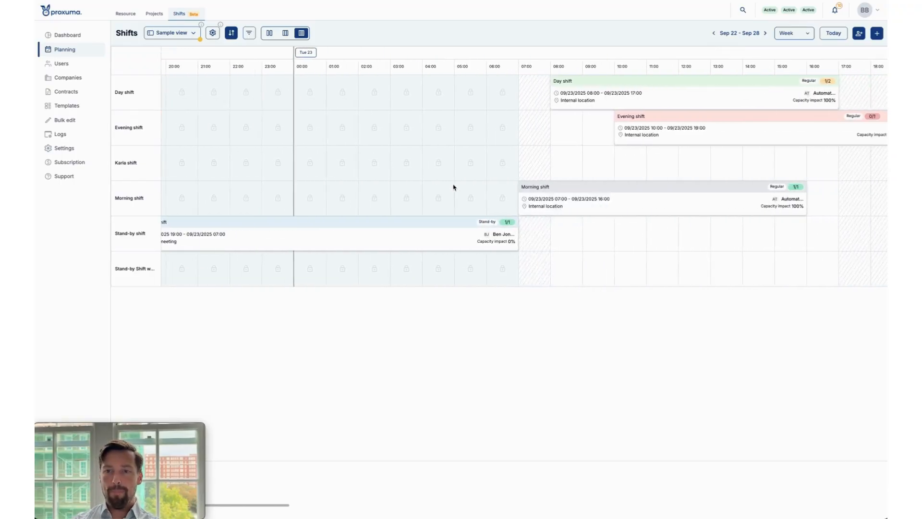
Start a new shift schedule and enter "Test shift" as its title.
{"action": "left_click", "coordinate": [877, 34]}
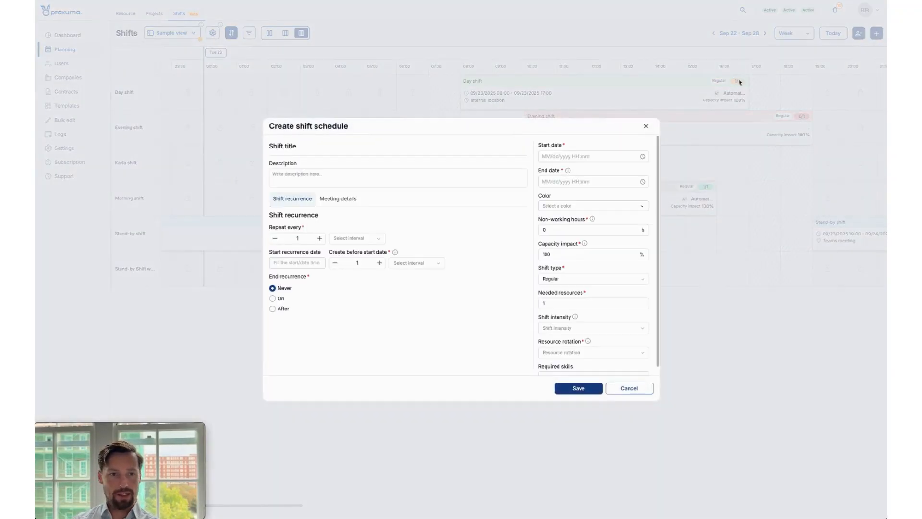
{"action": "left_click", "coordinate": [460, 147]}
{"action": "type", "text": "Tes"}
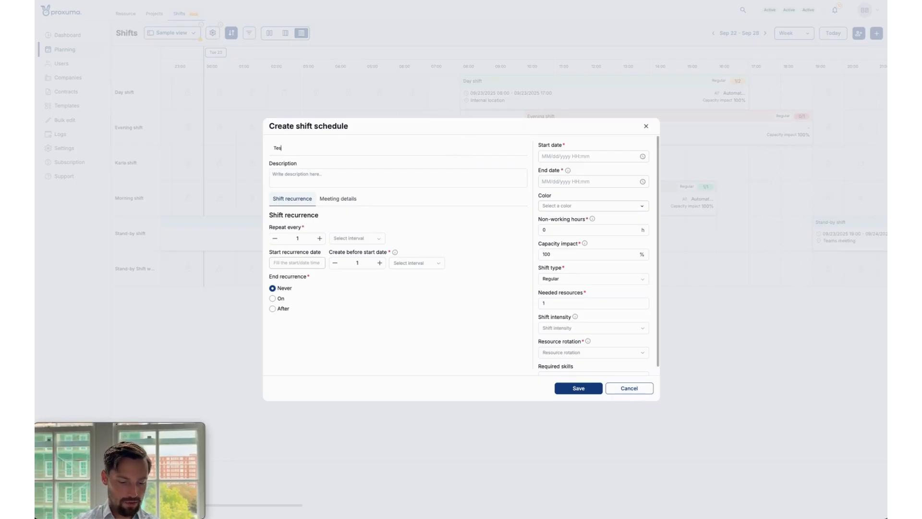
{"action": "type", "text": "t shif"}
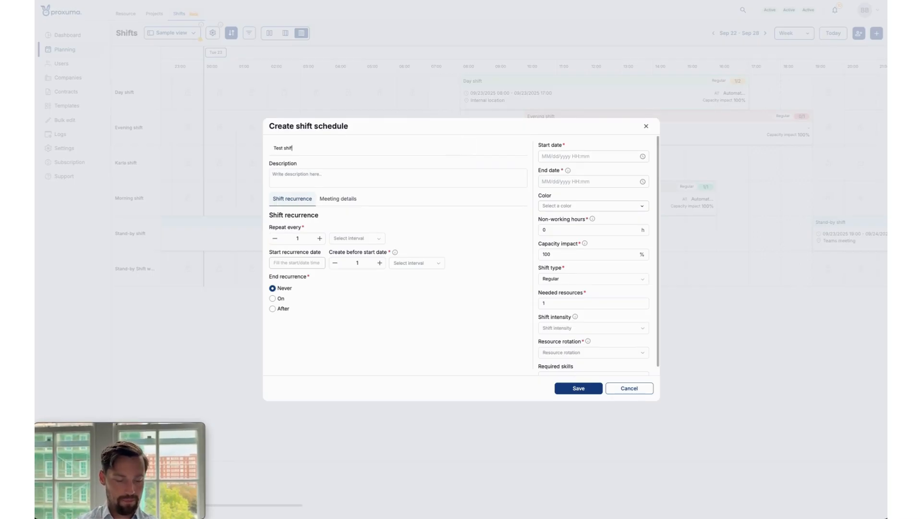
{"action": "type", "text": "t"}
{"action": "left_click", "coordinate": [424, 178]}
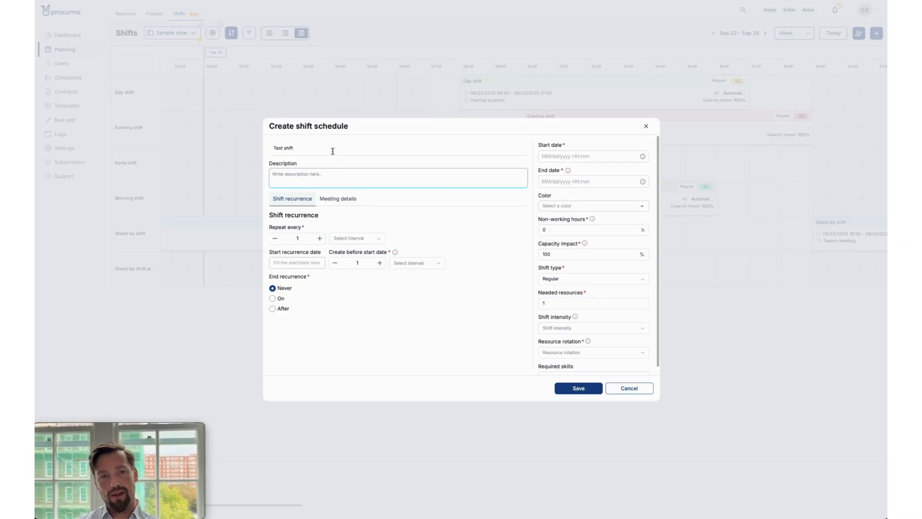
Replace the shift schedule's title with "24 7 shift day".
{"action": "left_click_drag", "start_coordinate": [330, 151], "coordinate": [181, 151]}
{"action": "type", "text": "24"}
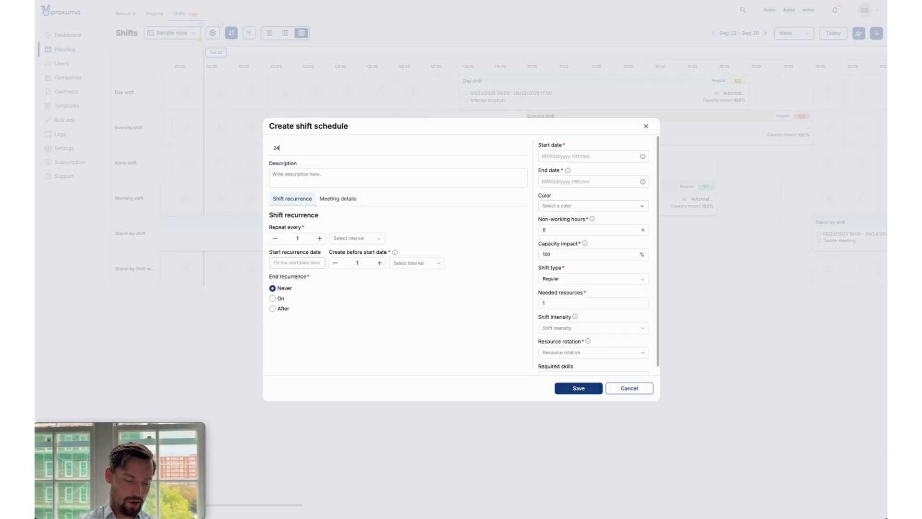
{"action": "type", "text": " 7"}
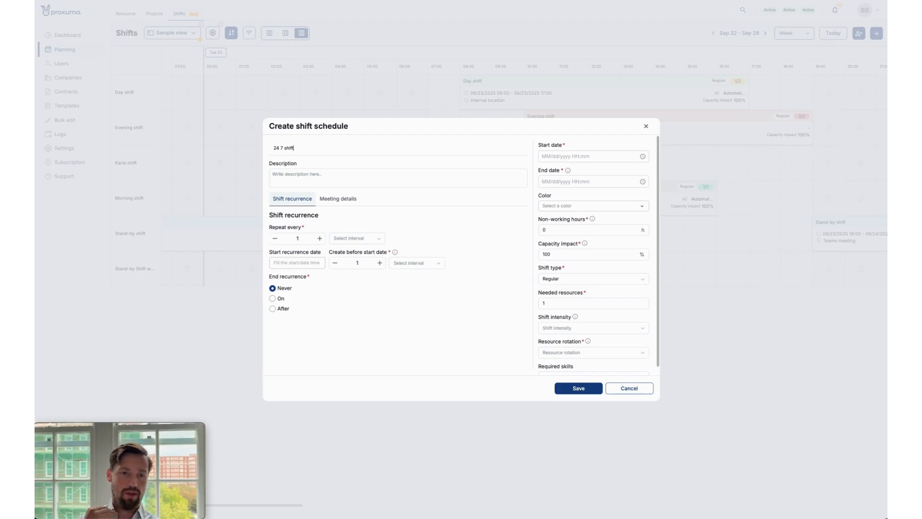
{"action": "type", "text": "shift day"}
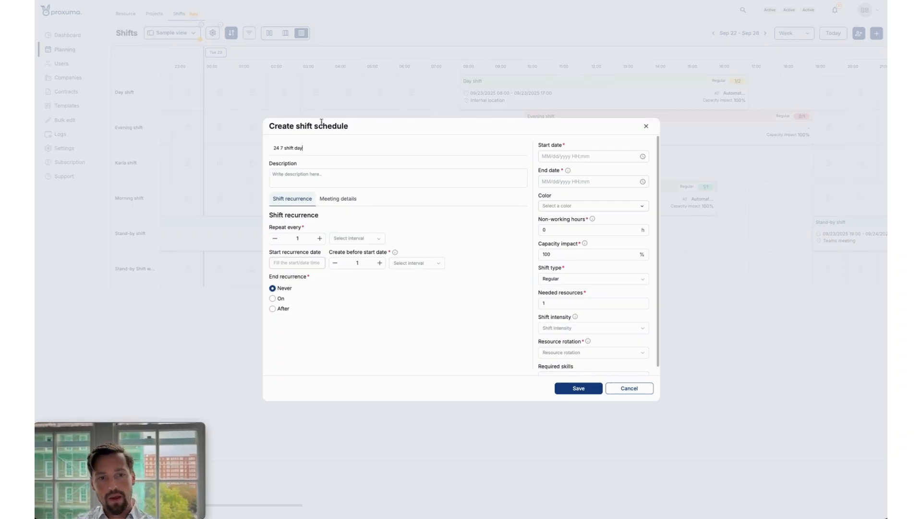
Set the shift schedule's start date to 09/29/2025 08:00.
{"action": "left_click", "coordinate": [567, 155]}
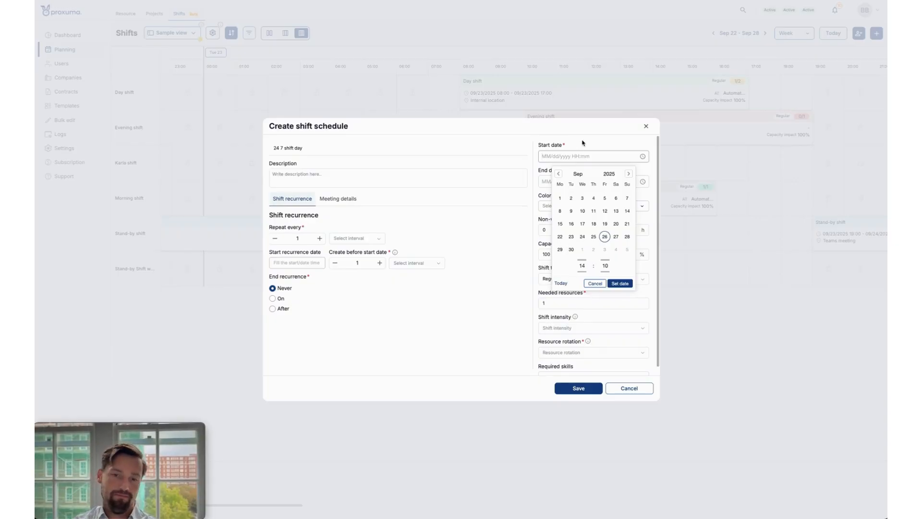
{"action": "left_click", "coordinate": [559, 249]}
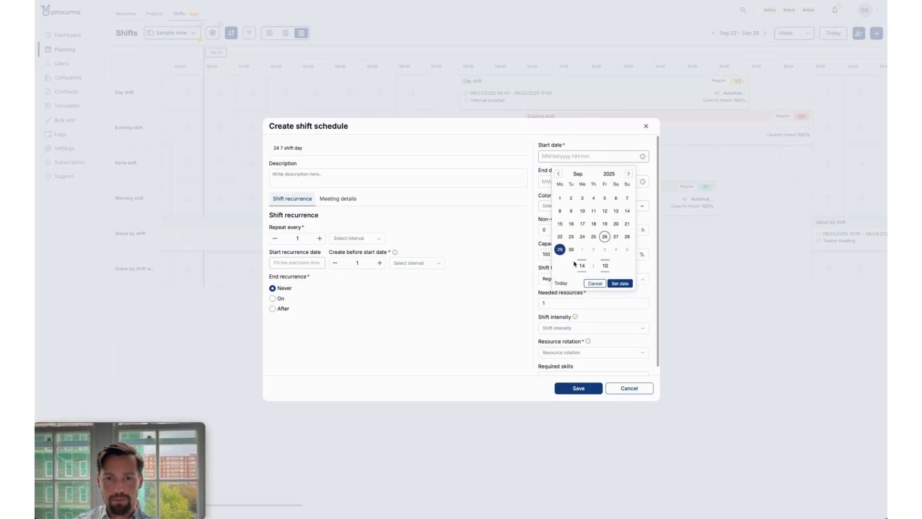
{"action": "left_click", "coordinate": [583, 266]}
{"action": "left_click", "coordinate": [619, 207]}
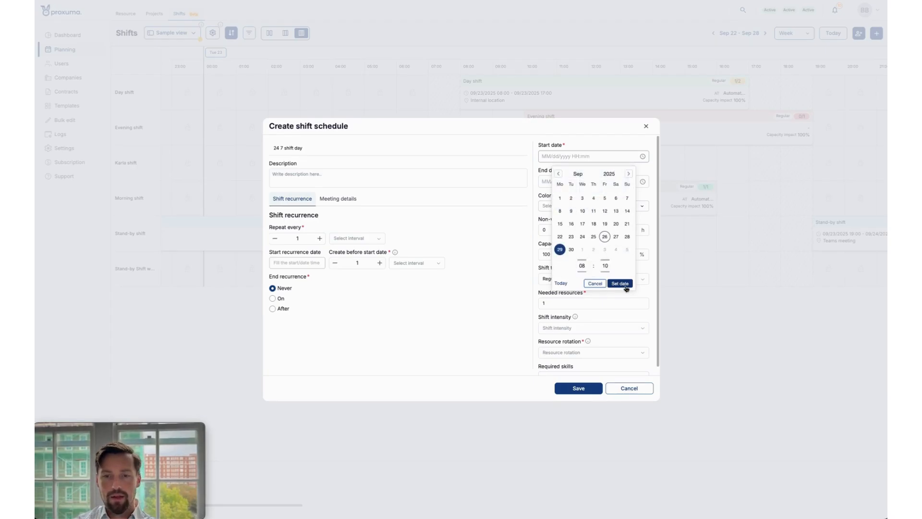
{"action": "left_click", "coordinate": [605, 266]}
{"action": "left_click", "coordinate": [563, 183]}
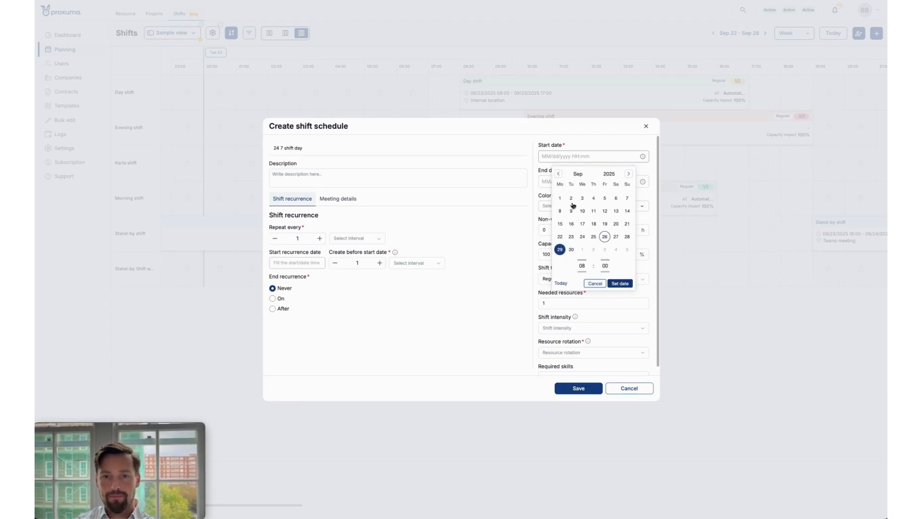
{"action": "left_click", "coordinate": [620, 283]}
Set the shift schedule's end date to 09/29/2025 17:00, agreeing to schedule during extended hours.
{"action": "left_click", "coordinate": [554, 182]}
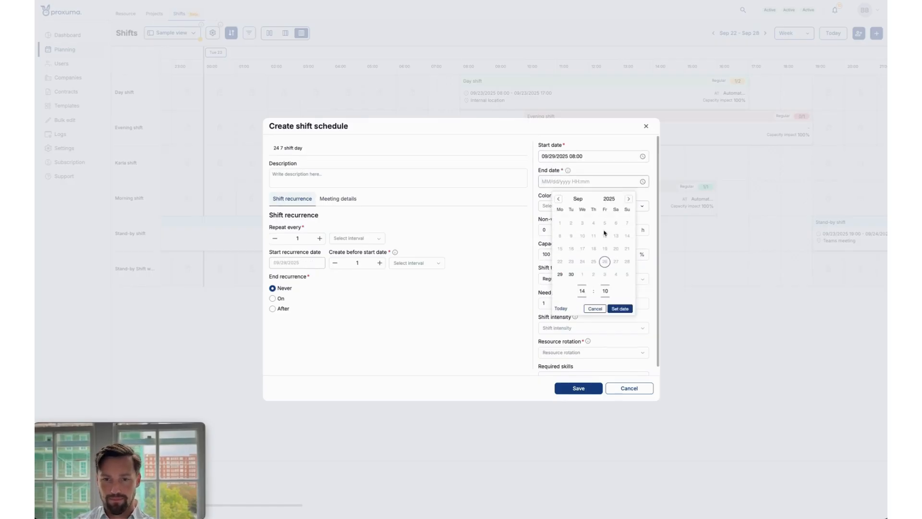
{"action": "left_click", "coordinate": [561, 275]}
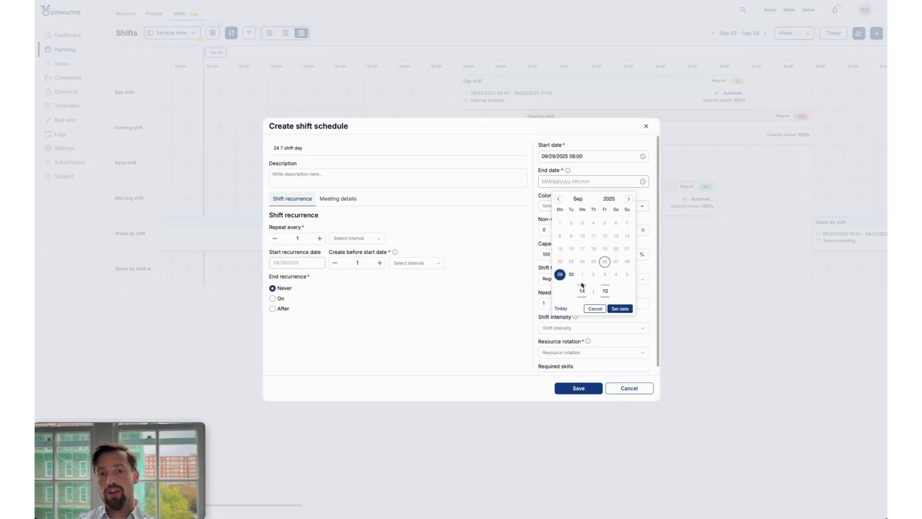
{"action": "left_click", "coordinate": [583, 291]}
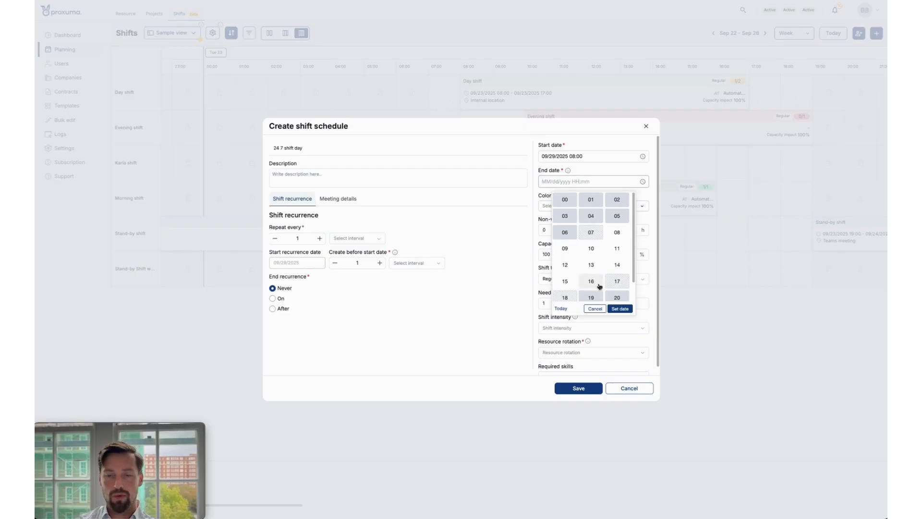
{"action": "left_click", "coordinate": [617, 281]}
{"action": "left_click", "coordinate": [520, 284]}
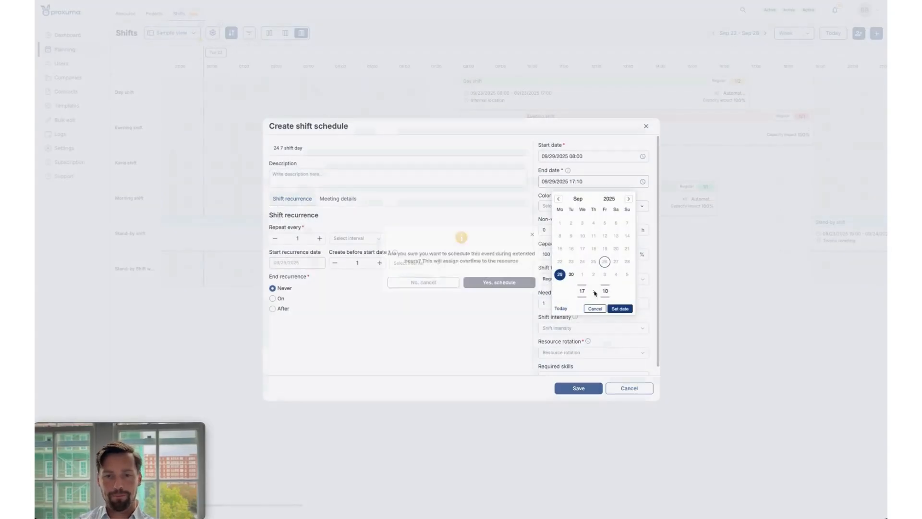
{"action": "left_click", "coordinate": [605, 291]}
{"action": "left_click", "coordinate": [565, 207]}
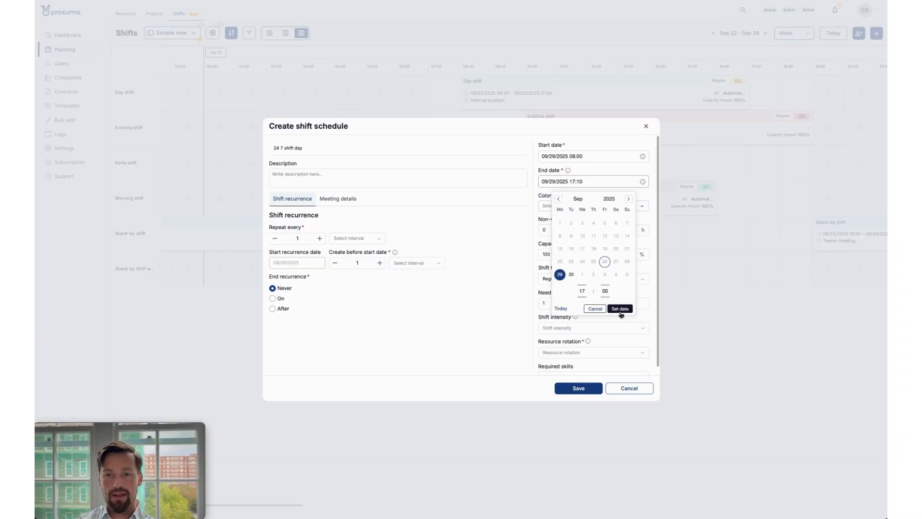
{"action": "left_click", "coordinate": [620, 309]}
{"action": "left_click", "coordinate": [520, 283]}
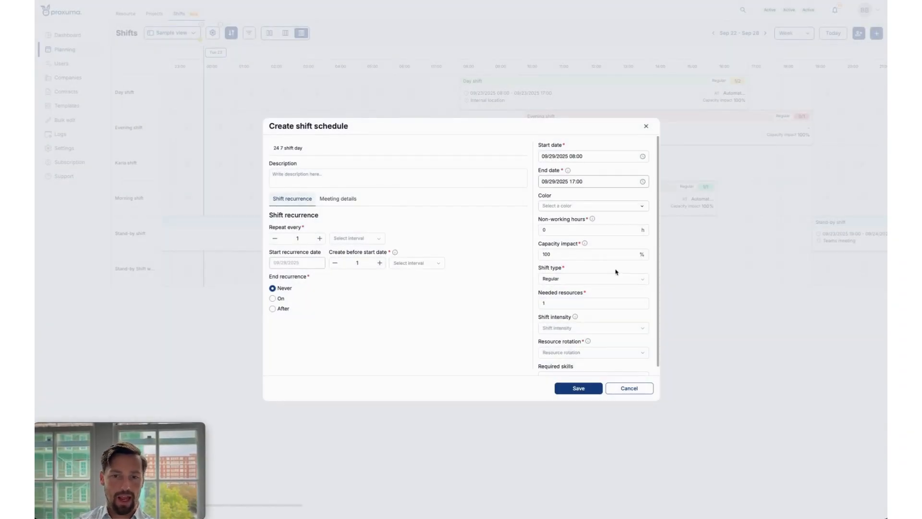
{"action": "left_click", "coordinate": [608, 144]}
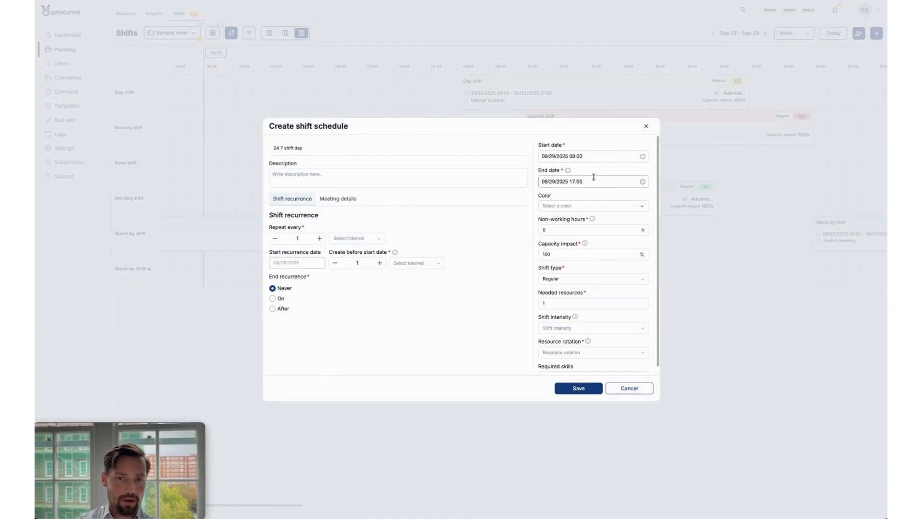
Give the shift schedule the bright pink color from the extended palette.
{"action": "left_click", "coordinate": [595, 206]}
{"action": "left_click", "coordinate": [569, 241]}
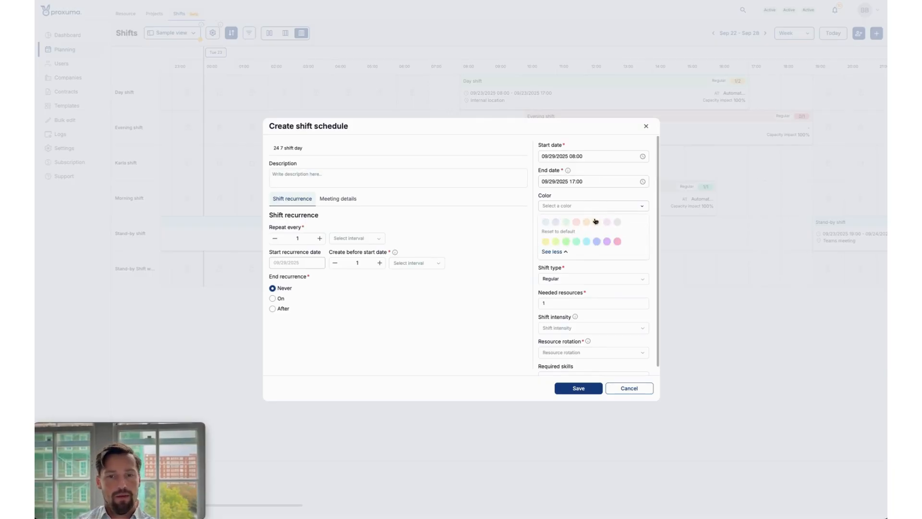
{"action": "left_click", "coordinate": [618, 242]}
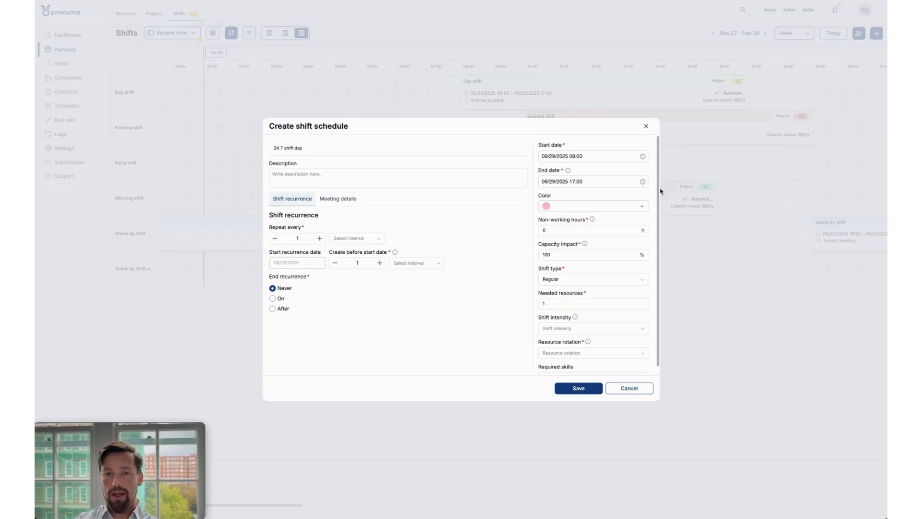
{"action": "left_click", "coordinate": [570, 207]}
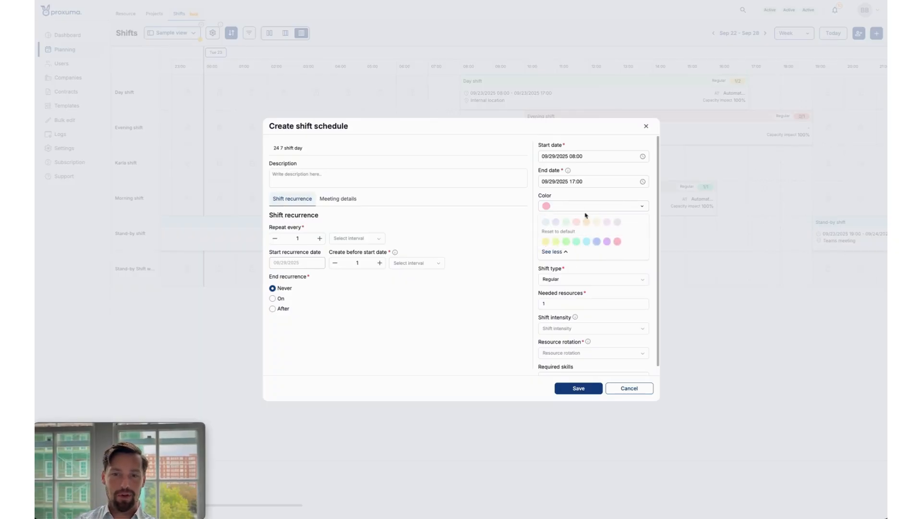
{"action": "left_click", "coordinate": [589, 198]}
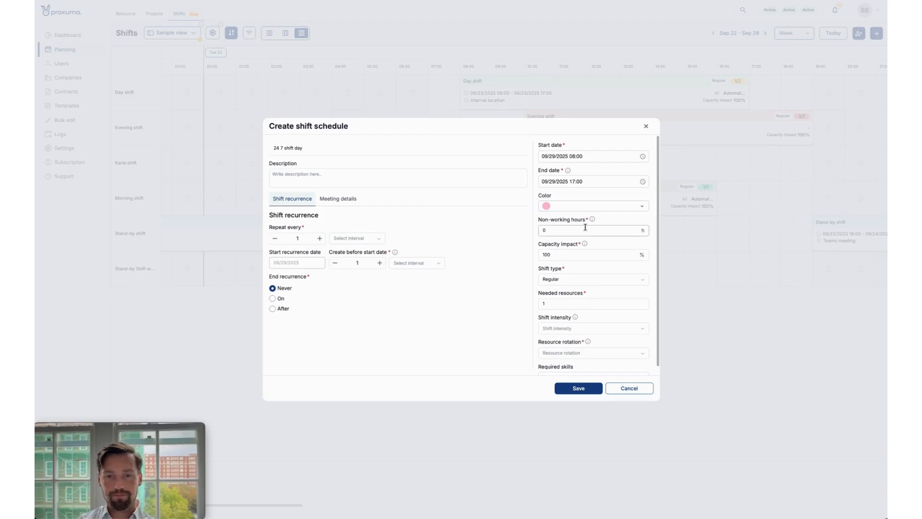
Set the shift schedule's non-working hours to 1 h and its capacity impact to 80%.
{"action": "mouse_move", "coordinate": [592, 220]}
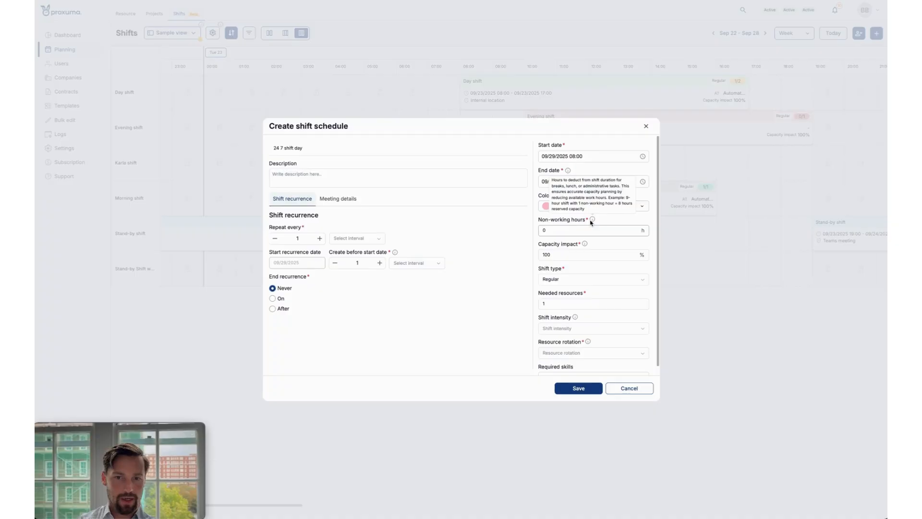
{"action": "left_click", "coordinate": [570, 231]}
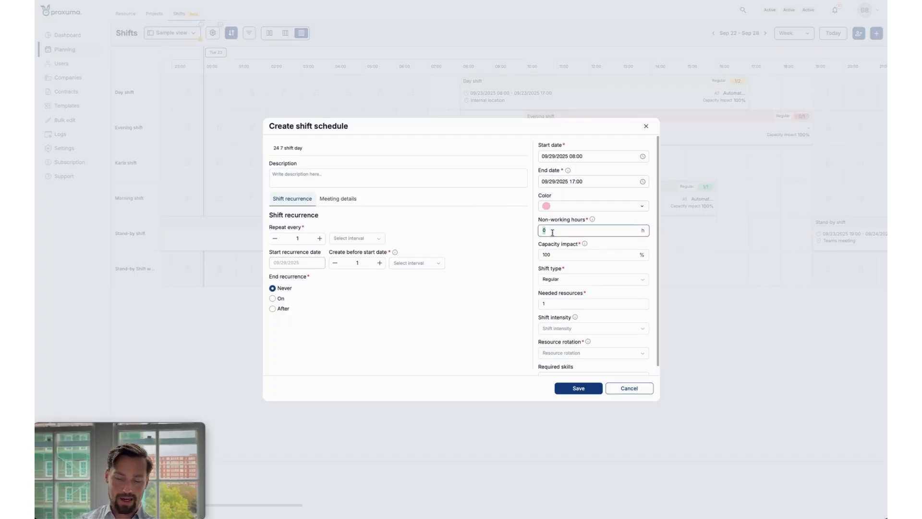
{"action": "mouse_move", "coordinate": [593, 221]}
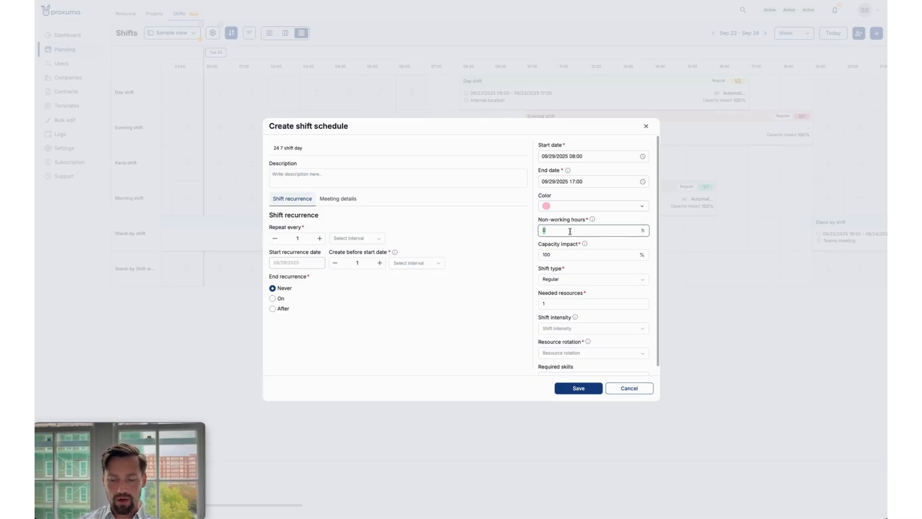
{"action": "type", "text": "1"}
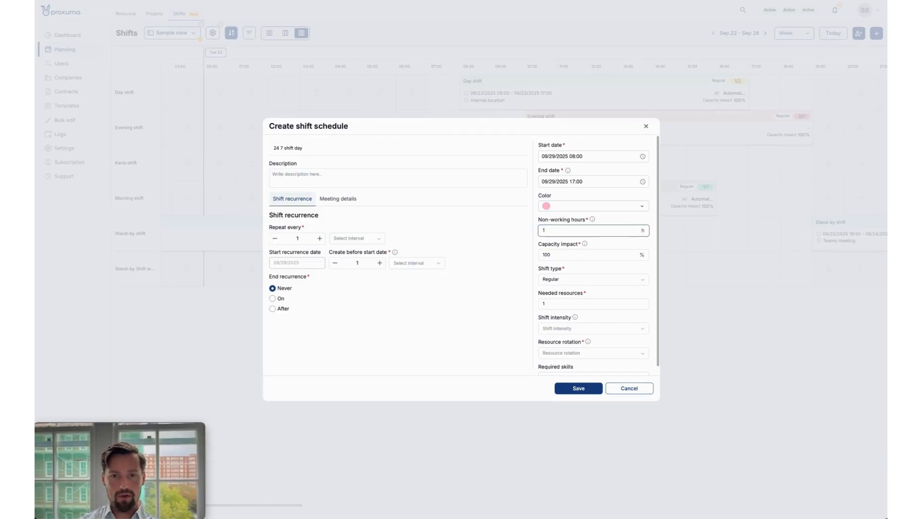
{"action": "key", "text": "Tab"}
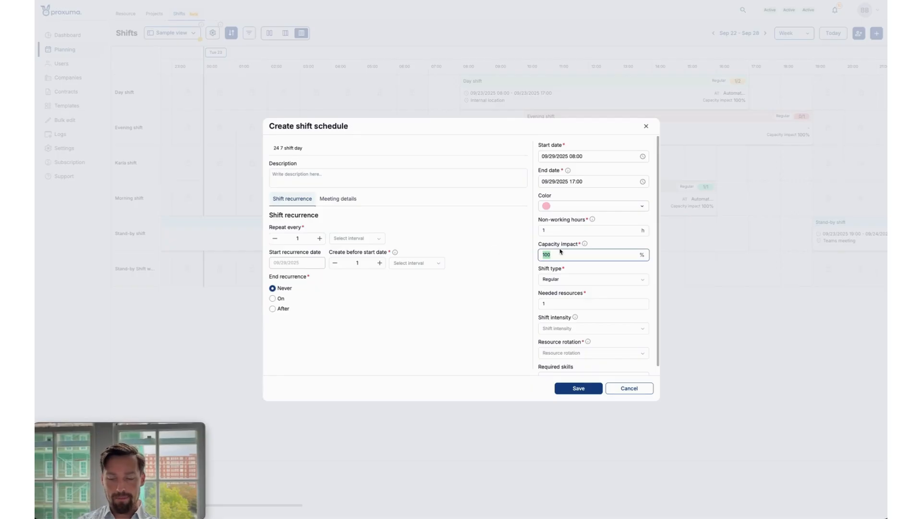
{"action": "mouse_move", "coordinate": [584, 245]}
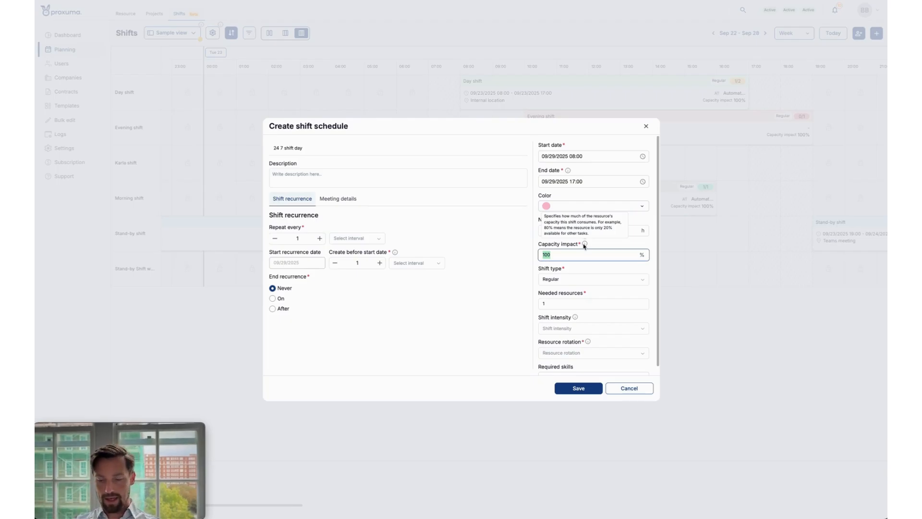
{"action": "type", "text": "80"}
{"action": "left_click", "coordinate": [509, 259]}
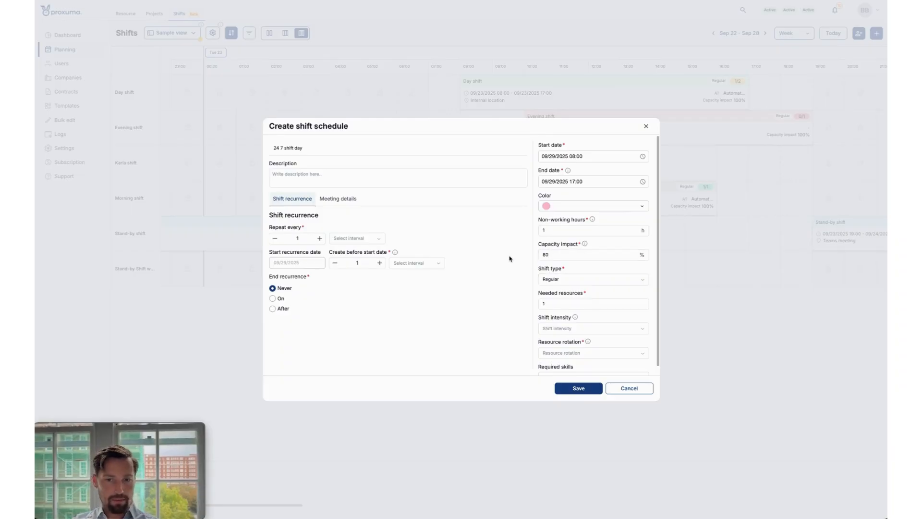
Change the shift type to Stand-by and set the needed resources to 2.
{"action": "scroll", "coordinate": [590, 270], "scroll_direction": "down", "scroll_amount": 1}
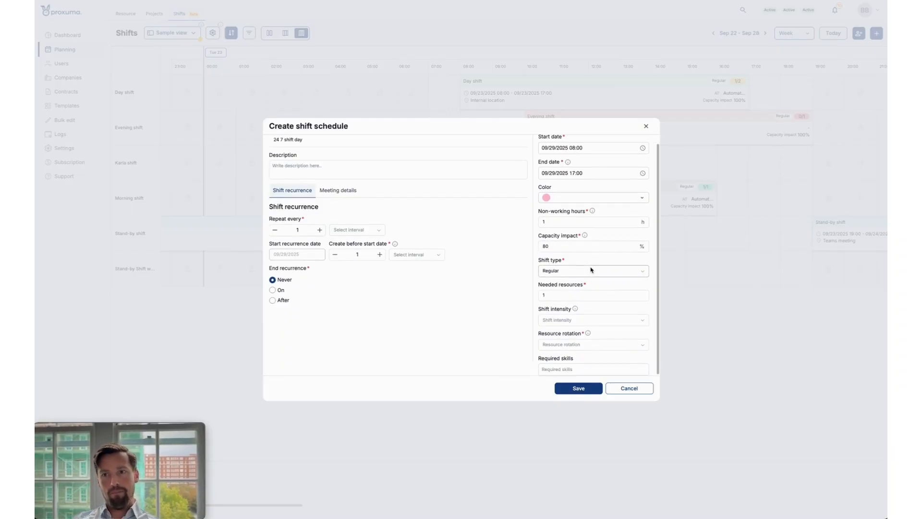
{"action": "left_click", "coordinate": [589, 272]}
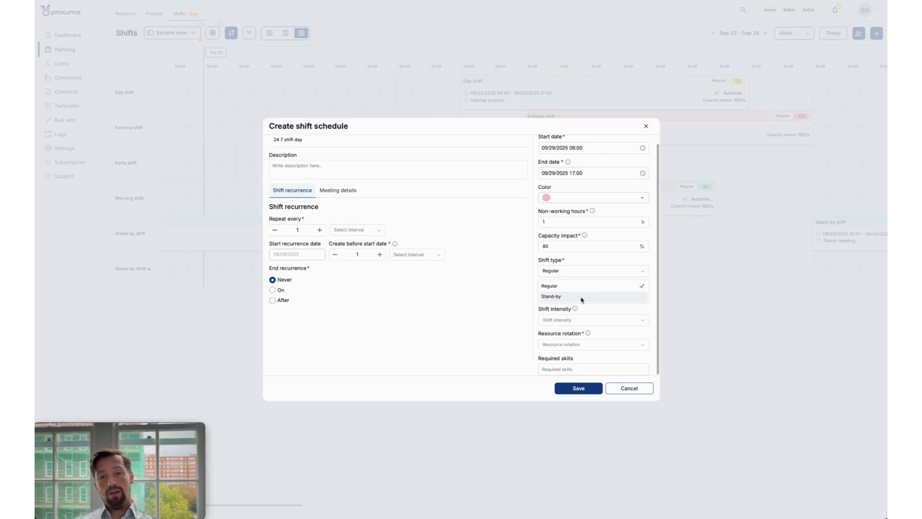
{"action": "left_click", "coordinate": [581, 298]}
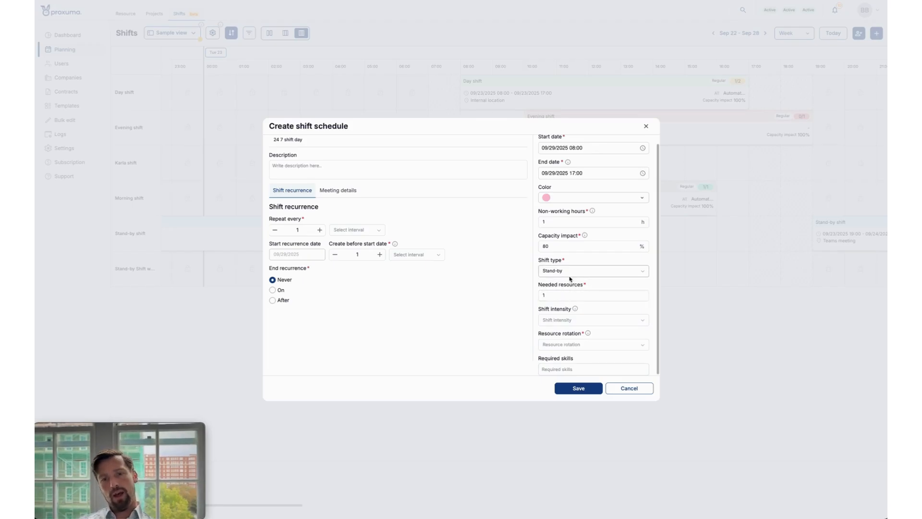
{"action": "left_click", "coordinate": [566, 295]}
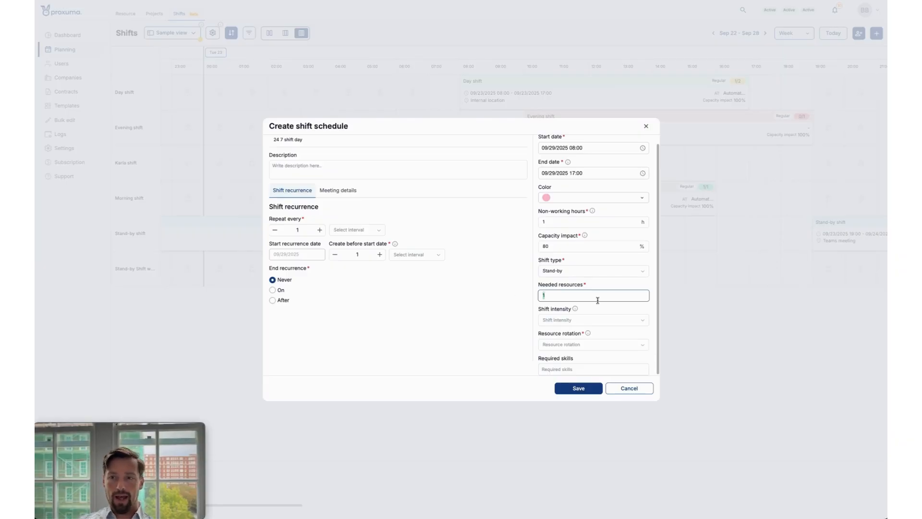
{"action": "type", "text": "2"}
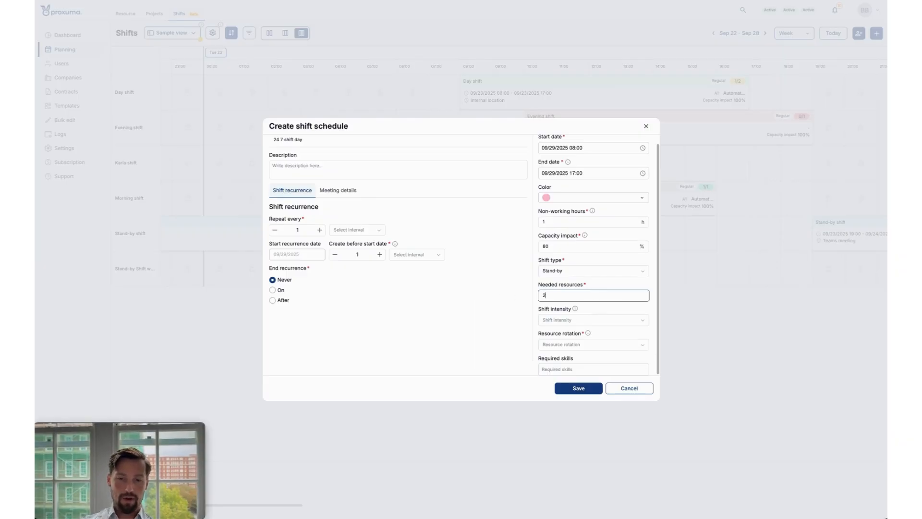
{"action": "left_click", "coordinate": [527, 322]}
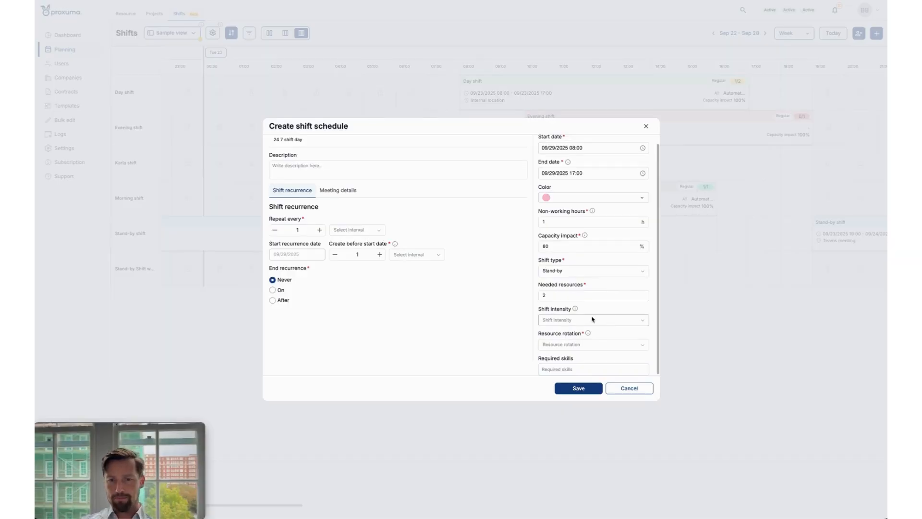
Set the shift intensity to Heavy and choose Weekly resource rotation for the schedule.
{"action": "mouse_move", "coordinate": [576, 312]}
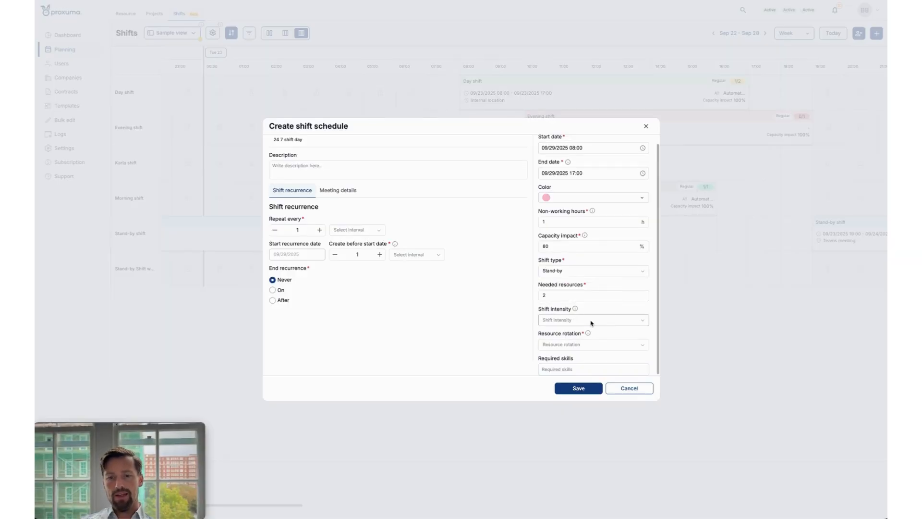
{"action": "mouse_move", "coordinate": [590, 334]}
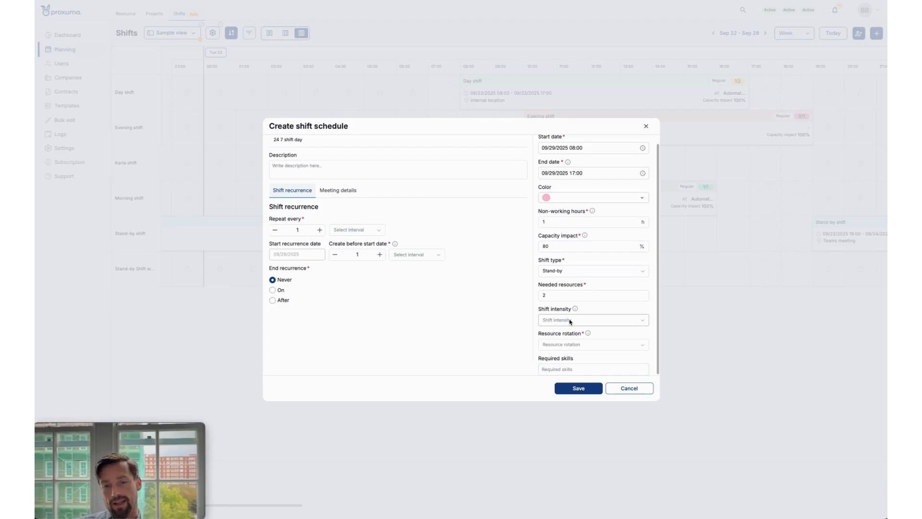
{"action": "left_click", "coordinate": [570, 321]}
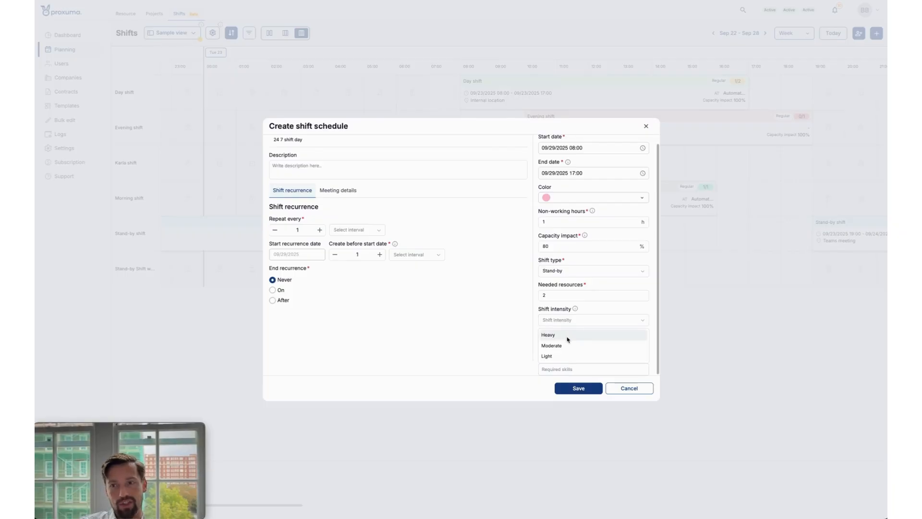
{"action": "left_click", "coordinate": [567, 335]}
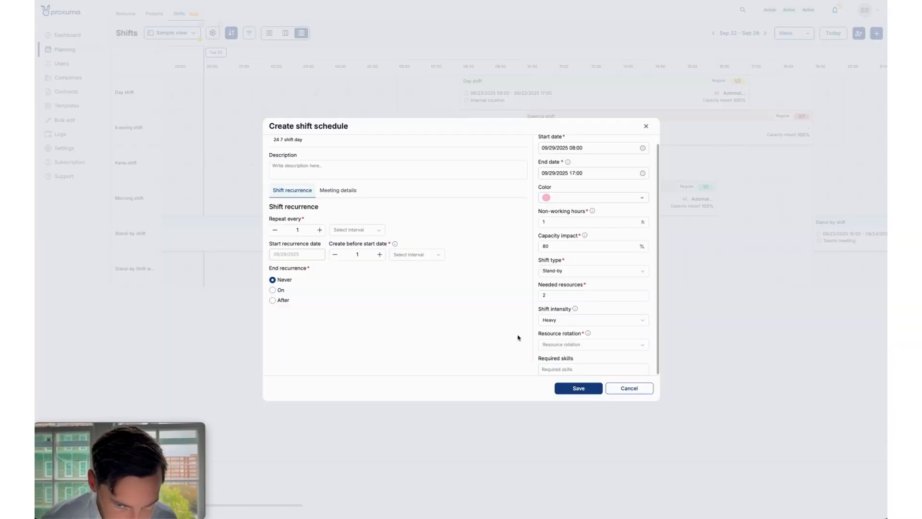
{"action": "left_click", "coordinate": [547, 343]}
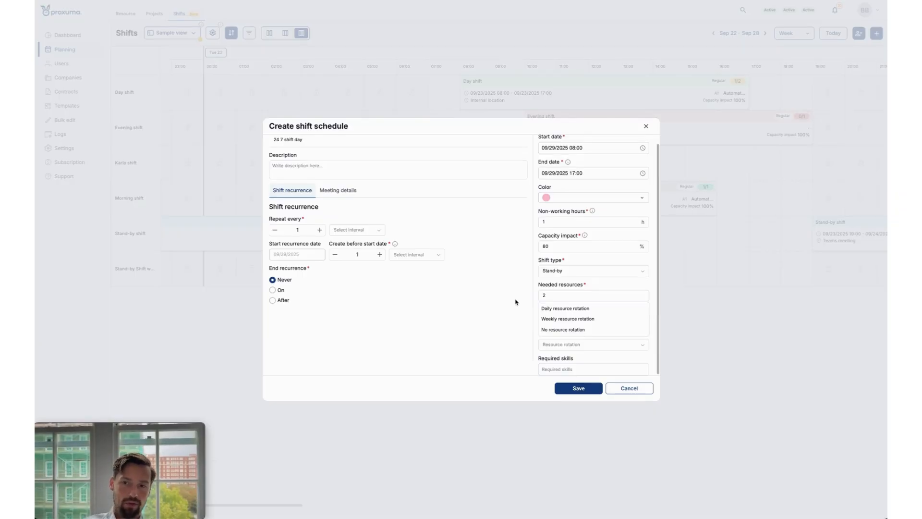
{"action": "left_click", "coordinate": [562, 320]}
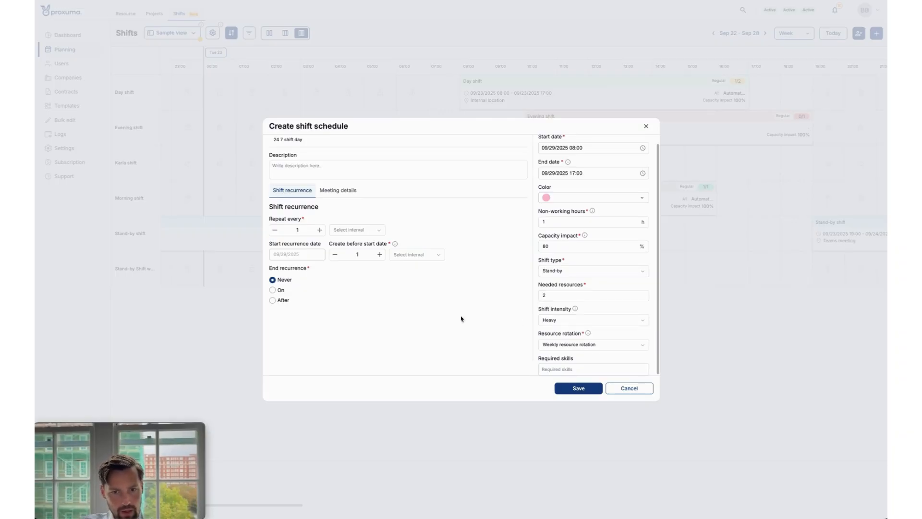
Examine the skills available under Required skills without selecting any, and close the list.
{"action": "left_click", "coordinate": [583, 369]}
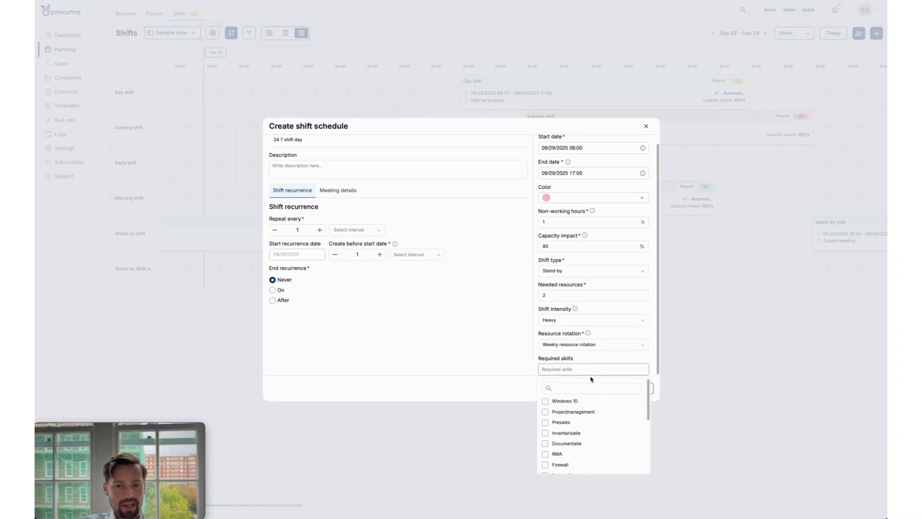
{"action": "scroll", "coordinate": [579, 447], "scroll_direction": "down", "scroll_amount": 5}
{"action": "scroll", "coordinate": [579, 447], "scroll_direction": "up", "scroll_amount": 5}
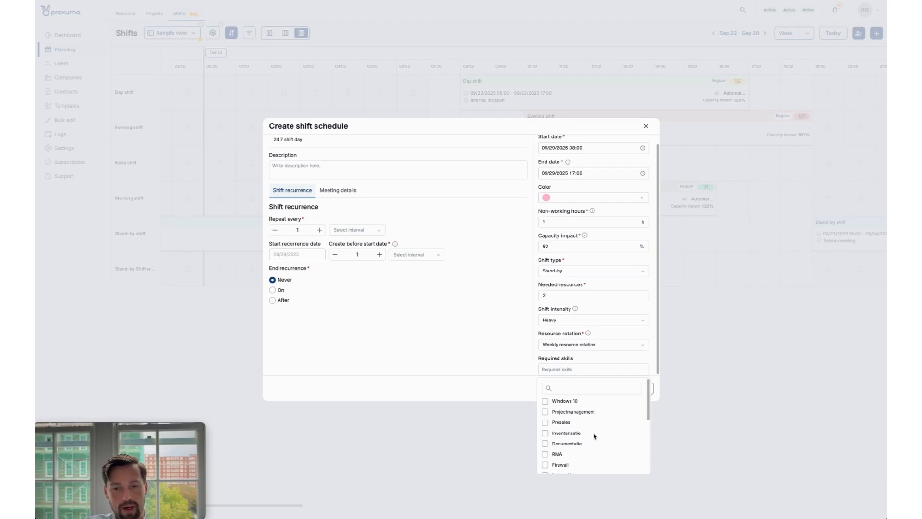
{"action": "scroll", "coordinate": [594, 439], "scroll_direction": "down", "scroll_amount": 1}
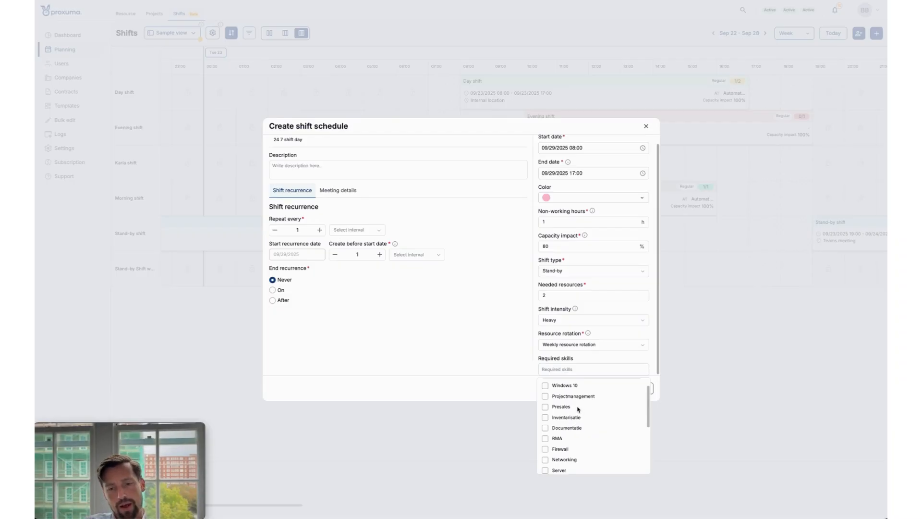
{"action": "scroll", "coordinate": [579, 409], "scroll_direction": "down", "scroll_amount": 5}
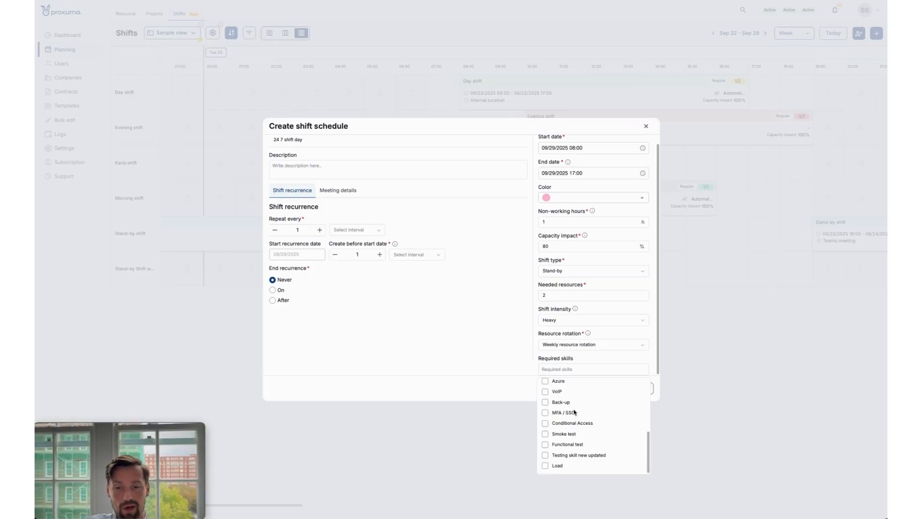
{"action": "scroll", "coordinate": [587, 421], "scroll_direction": "up", "scroll_amount": 2}
{"action": "scroll", "coordinate": [589, 422], "scroll_direction": "down", "scroll_amount": 2}
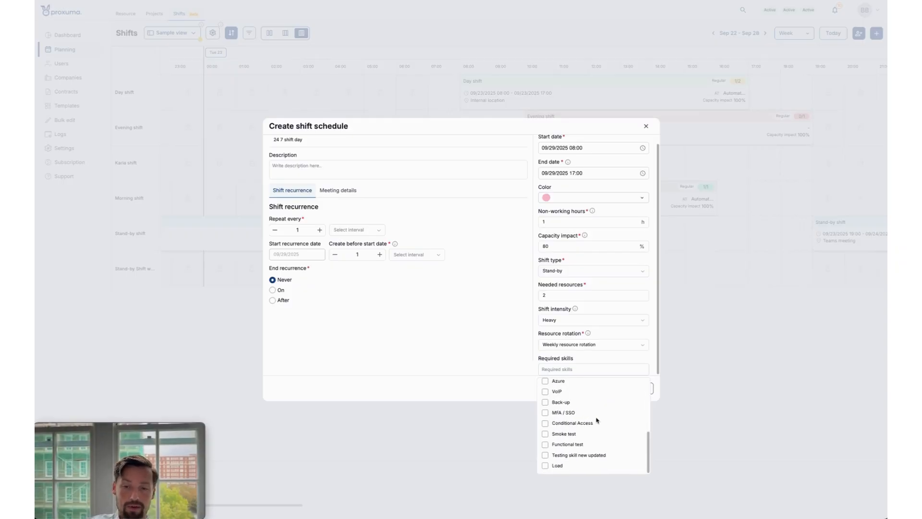
{"action": "scroll", "coordinate": [598, 420], "scroll_direction": "up", "scroll_amount": 4}
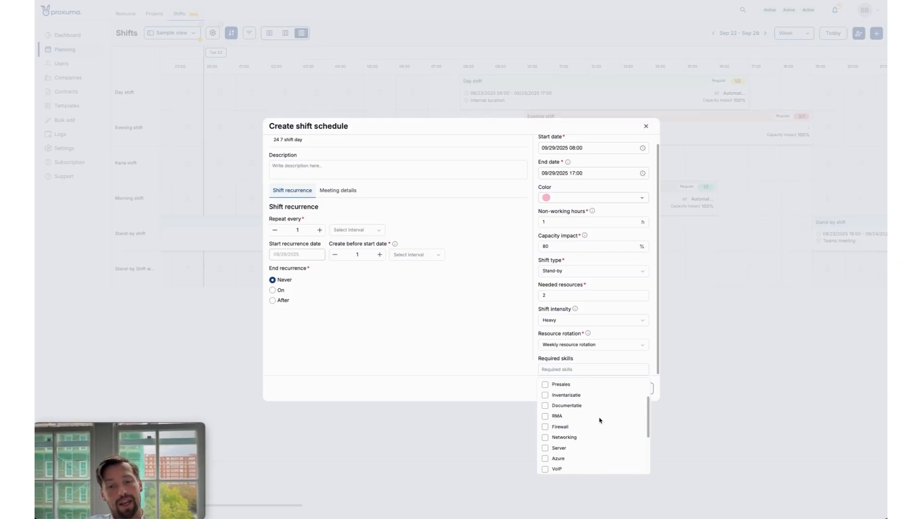
{"action": "scroll", "coordinate": [599, 420], "scroll_direction": "up", "scroll_amount": 3}
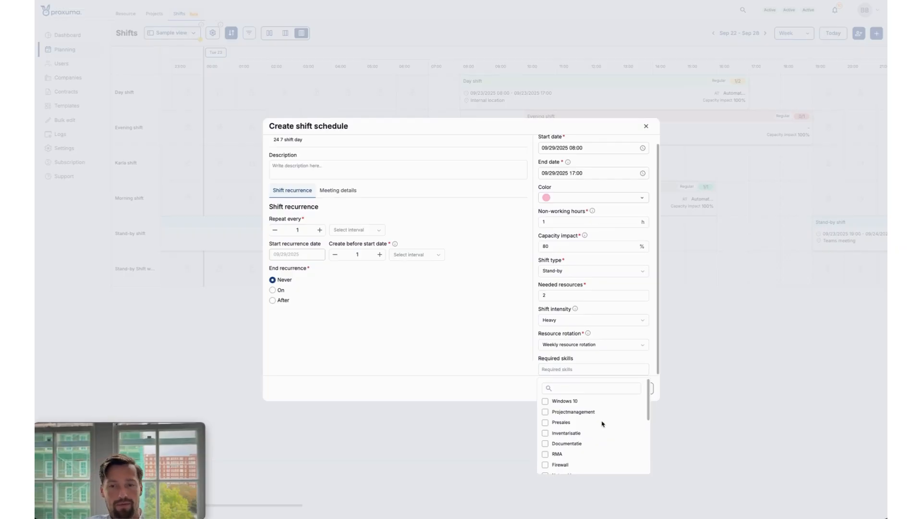
{"action": "left_click", "coordinate": [525, 333]}
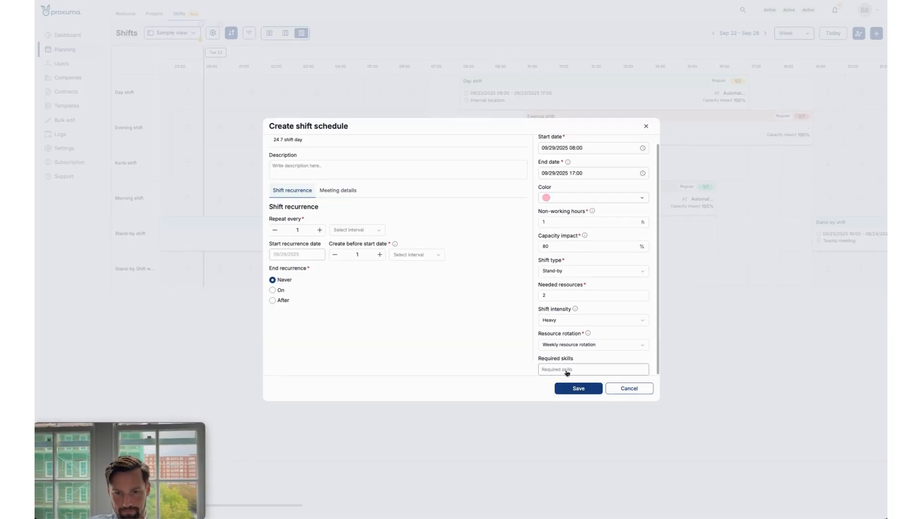
{"action": "left_click", "coordinate": [574, 371]}
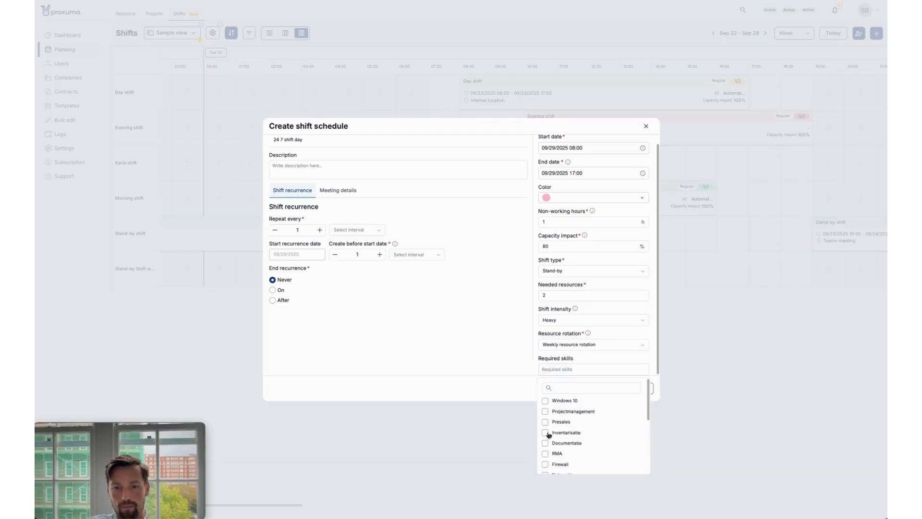
{"action": "scroll", "coordinate": [548, 433], "scroll_direction": "up", "scroll_amount": 10}
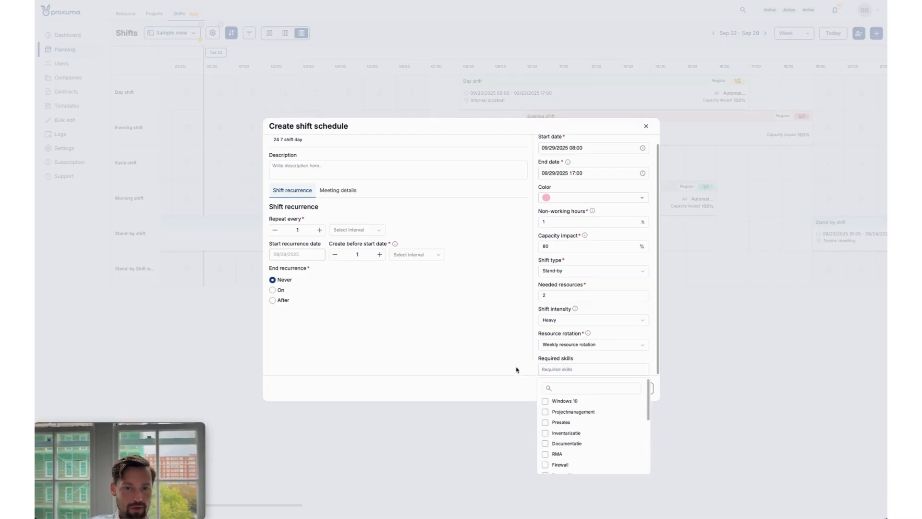
{"action": "left_click", "coordinate": [462, 367]}
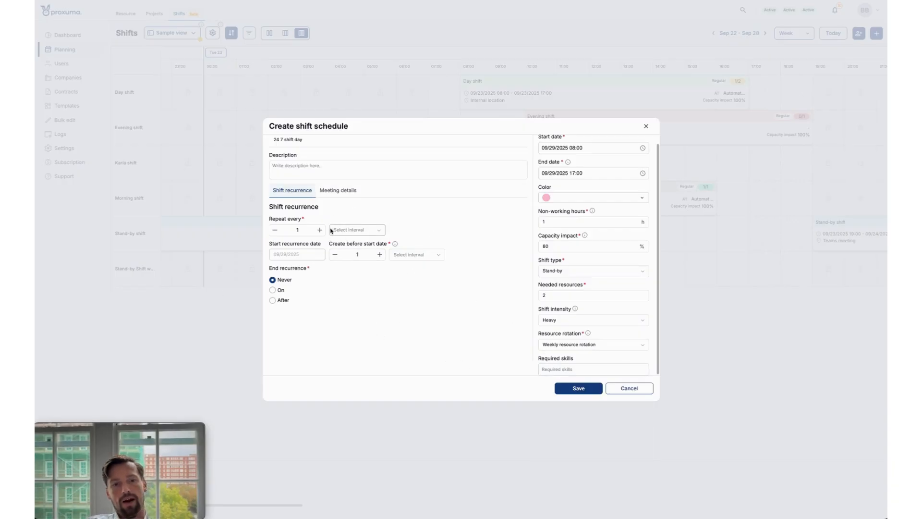
Make the shift repeat every 1 week on Monday through Friday.
{"action": "left_click", "coordinate": [355, 230]}
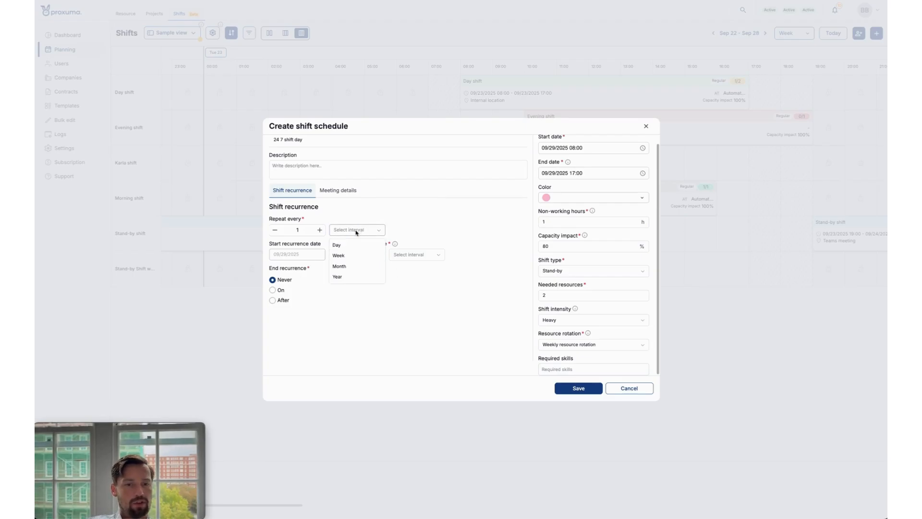
{"action": "left_click", "coordinate": [347, 256]}
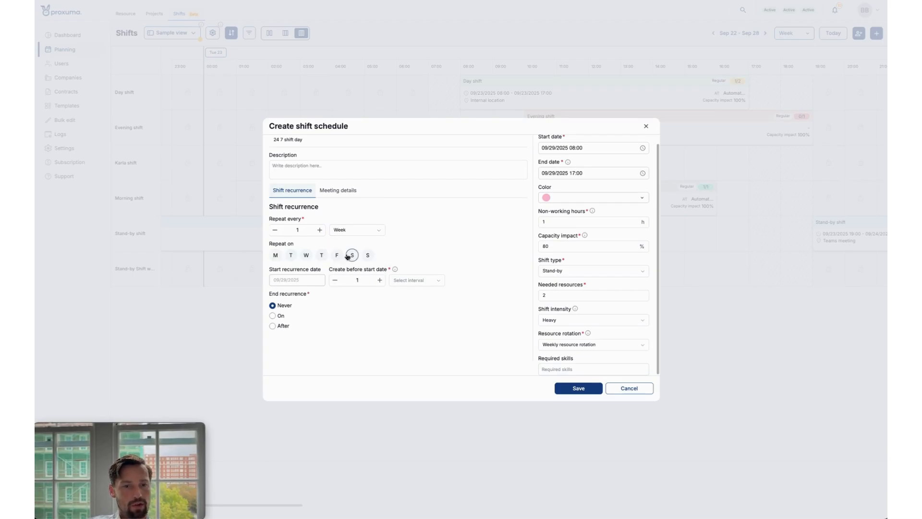
{"action": "left_click", "coordinate": [321, 257]}
{"action": "left_click", "coordinate": [306, 255]}
{"action": "left_click", "coordinate": [337, 255]}
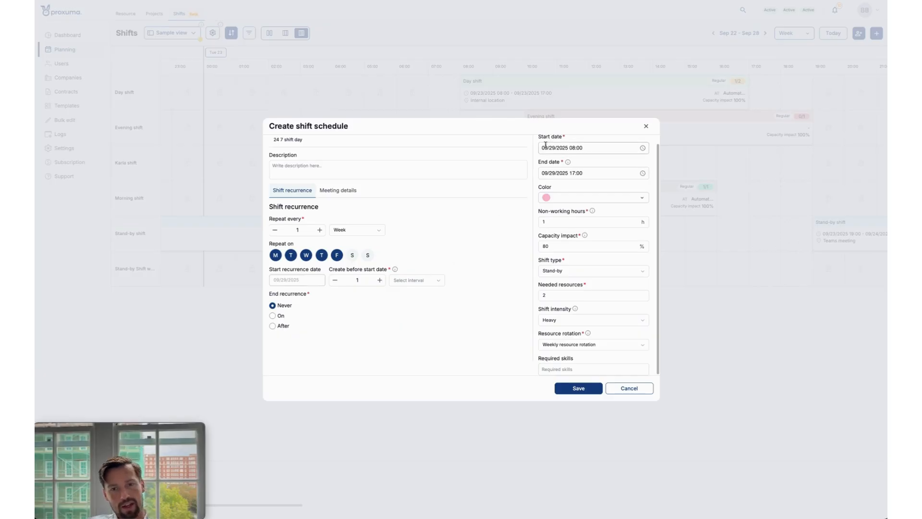
{"action": "scroll", "coordinate": [573, 167], "scroll_direction": "up", "scroll_amount": 1}
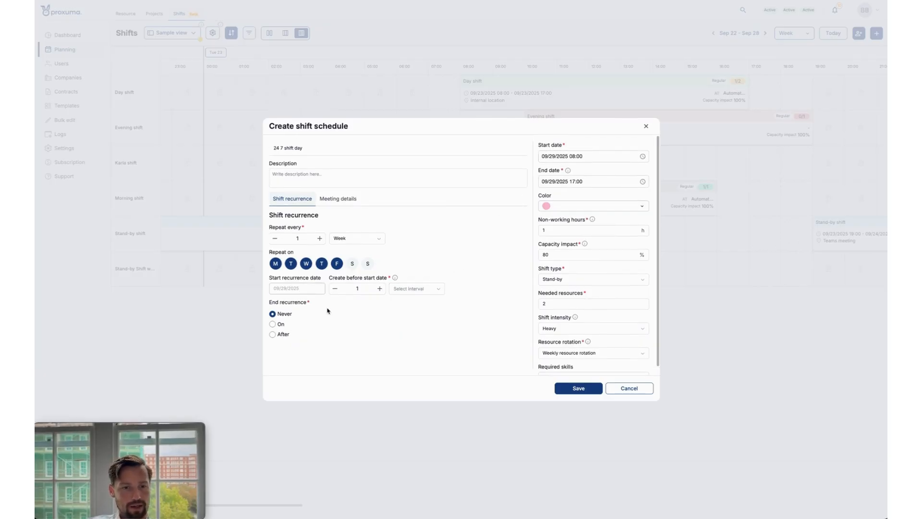
{"action": "left_click_drag", "start_coordinate": [270, 303], "coordinate": [324, 302]}
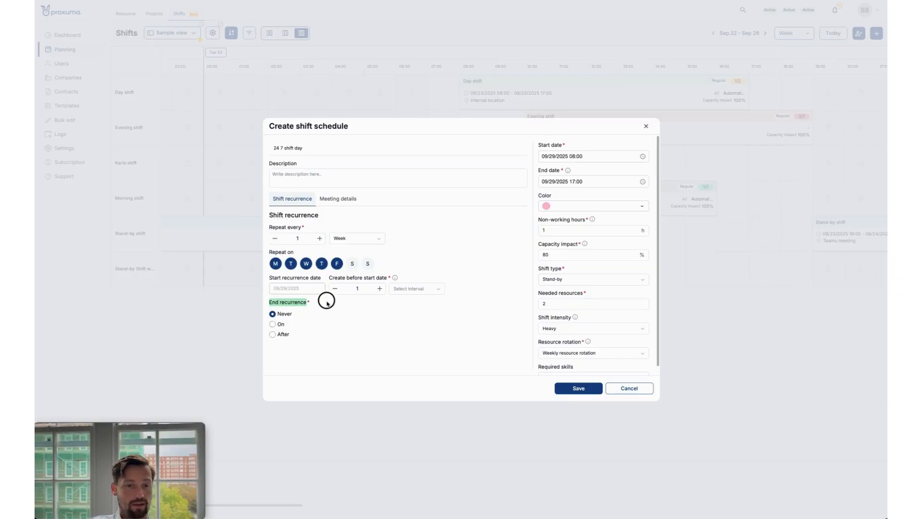
End the shift recurrence on a fixed date, 10/31/2025.
{"action": "left_click", "coordinate": [343, 308]}
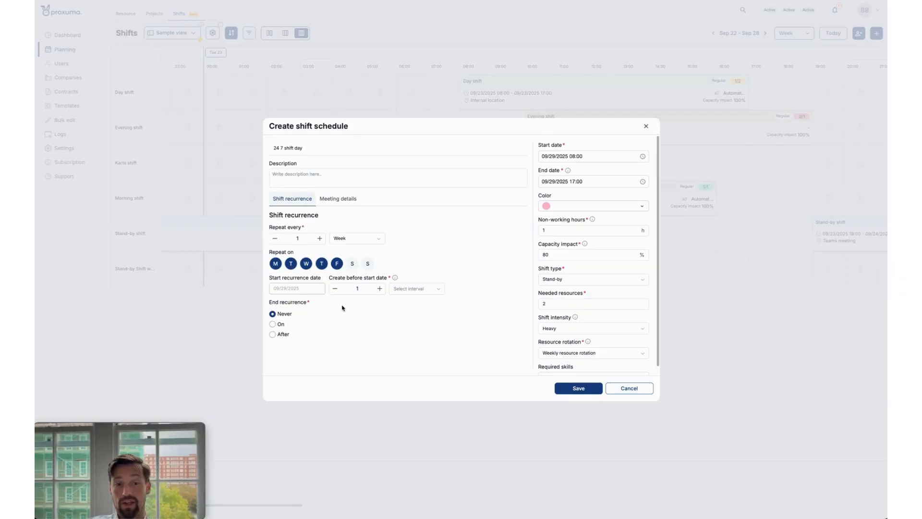
{"action": "left_click", "coordinate": [279, 324]}
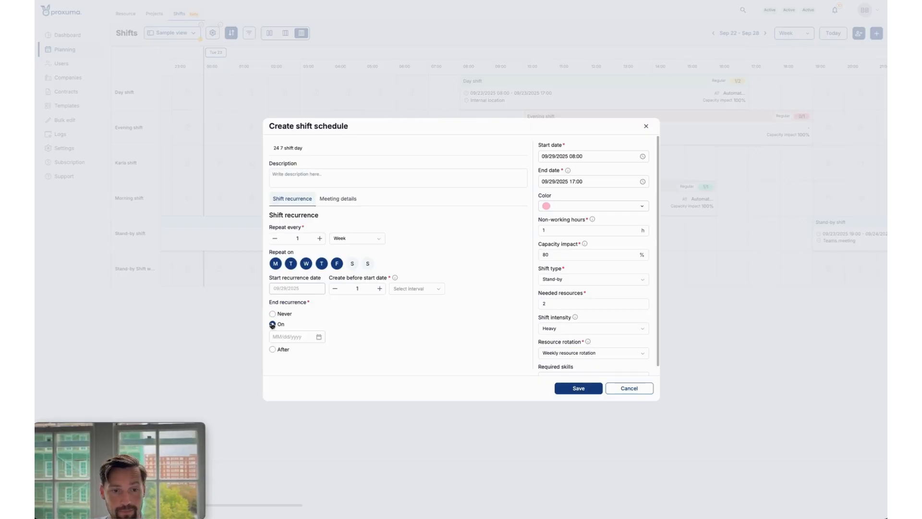
{"action": "left_click", "coordinate": [292, 338]}
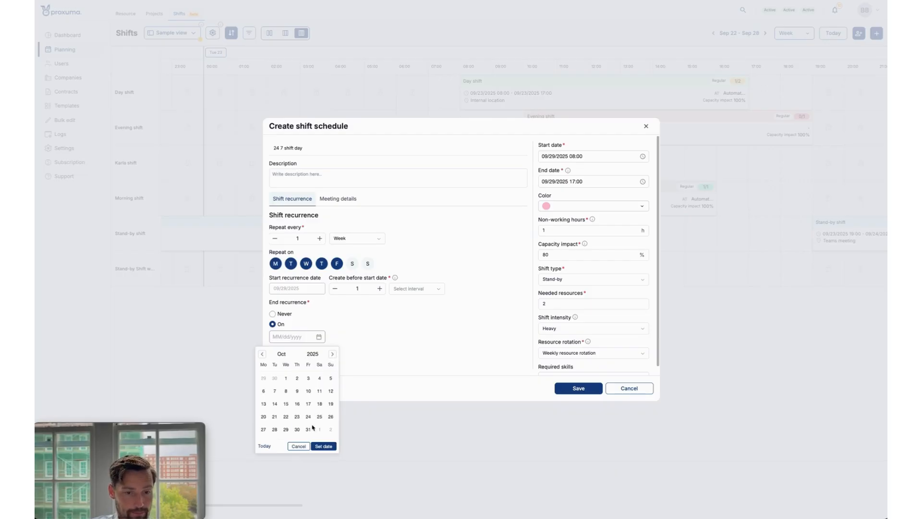
{"action": "left_click", "coordinate": [309, 429]}
{"action": "left_click", "coordinate": [324, 446]}
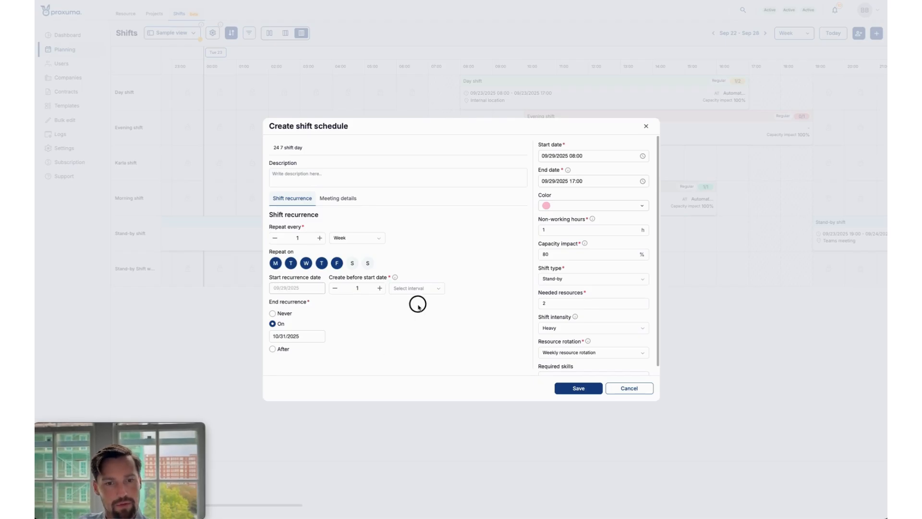
Set the shifts to be created 1 week before the start date and rename the schedule as test shift day.
{"action": "left_click", "coordinate": [416, 289]}
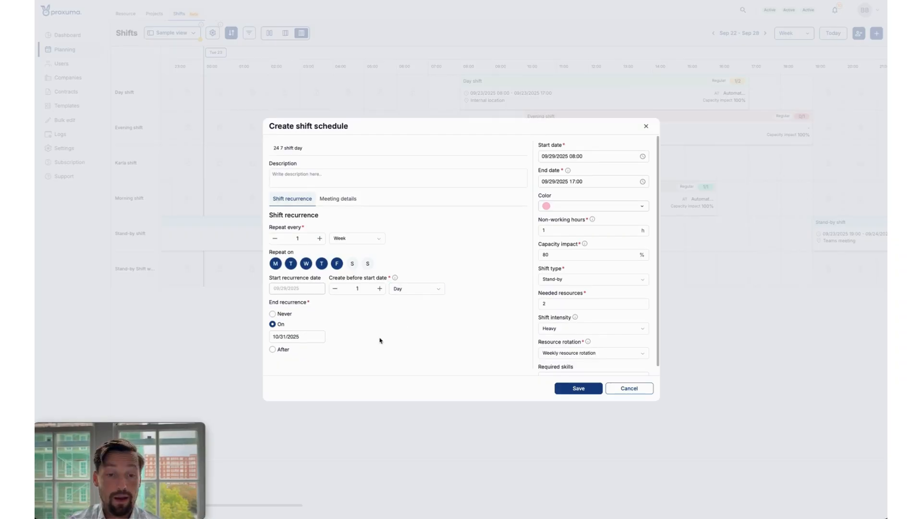
{"action": "left_click", "coordinate": [408, 313]}
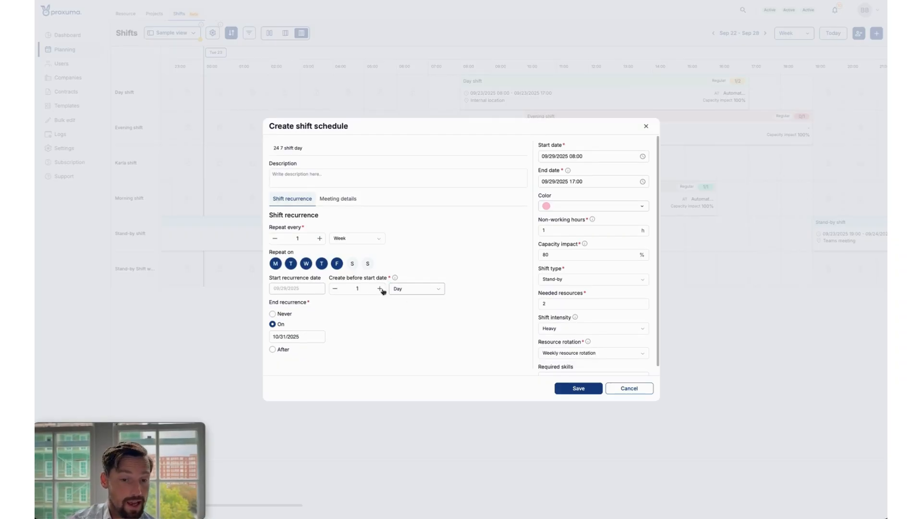
{"action": "left_click", "coordinate": [410, 289]}
{"action": "left_click", "coordinate": [406, 316]}
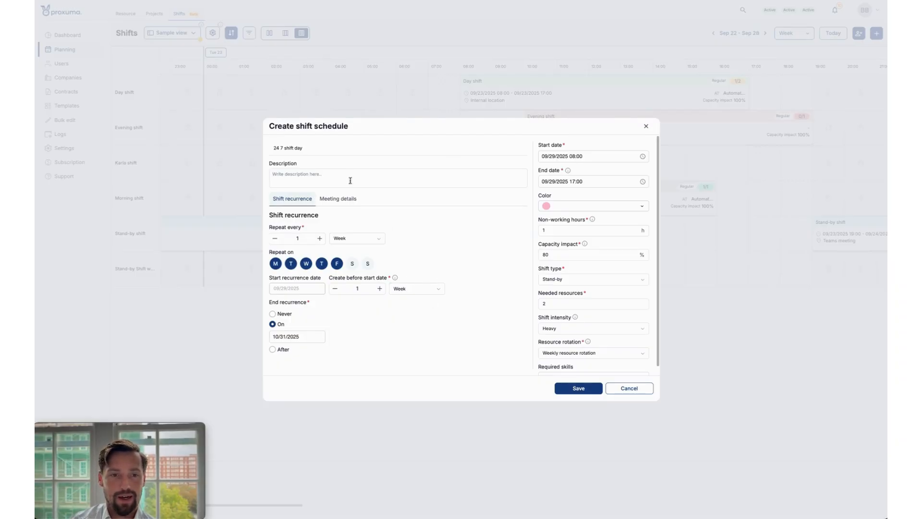
{"action": "left_click_drag", "start_coordinate": [320, 151], "coordinate": [152, 140]}
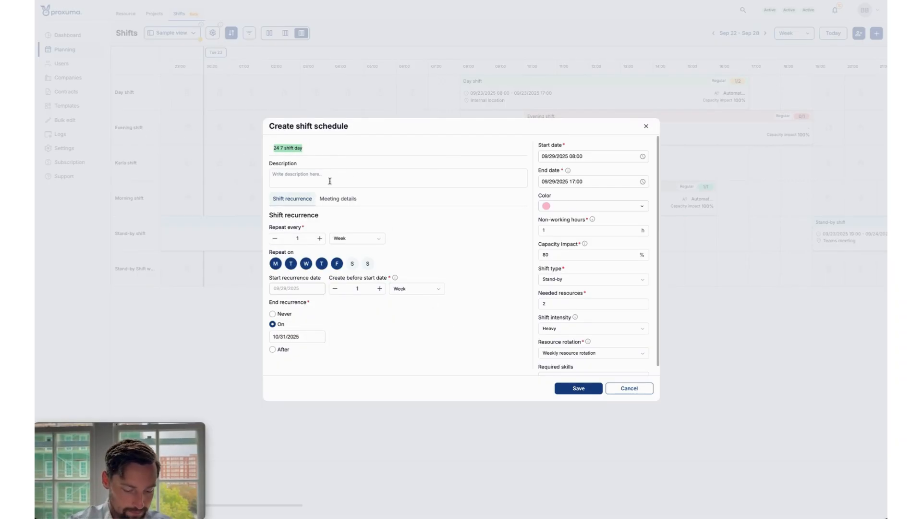
{"action": "type", "text": "test shift"}
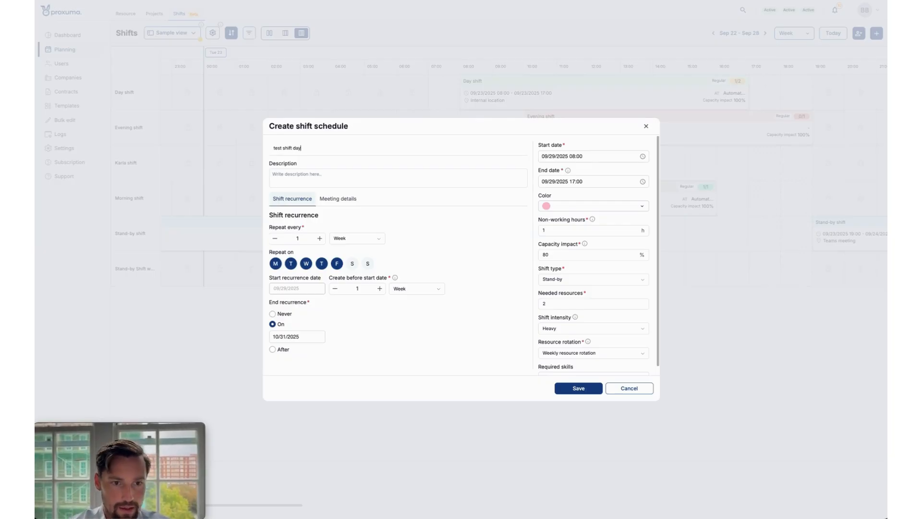
Review the notification options in the schedule's meeting details, keeping the global rule.
{"action": "left_click", "coordinate": [346, 199]}
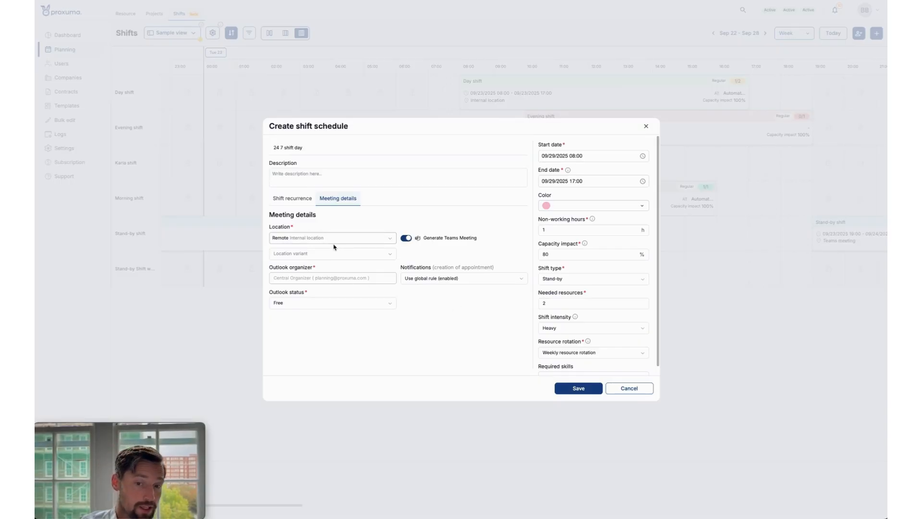
{"action": "scroll", "coordinate": [488, 260], "scroll_direction": "down", "scroll_amount": 1}
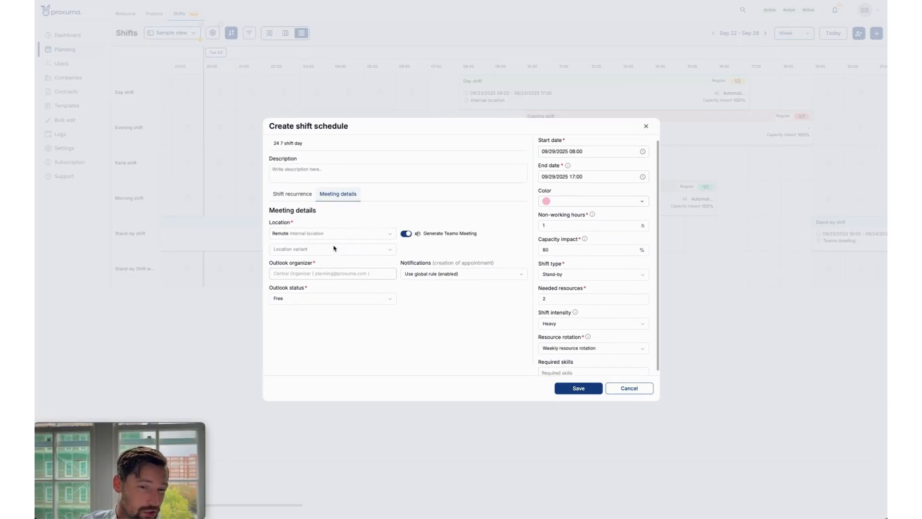
{"action": "left_click", "coordinate": [422, 270]}
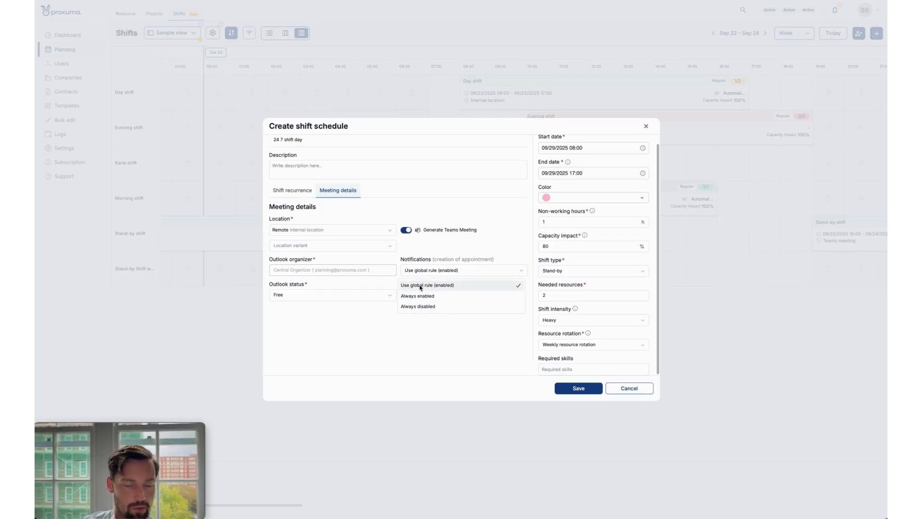
{"action": "left_click", "coordinate": [346, 357]}
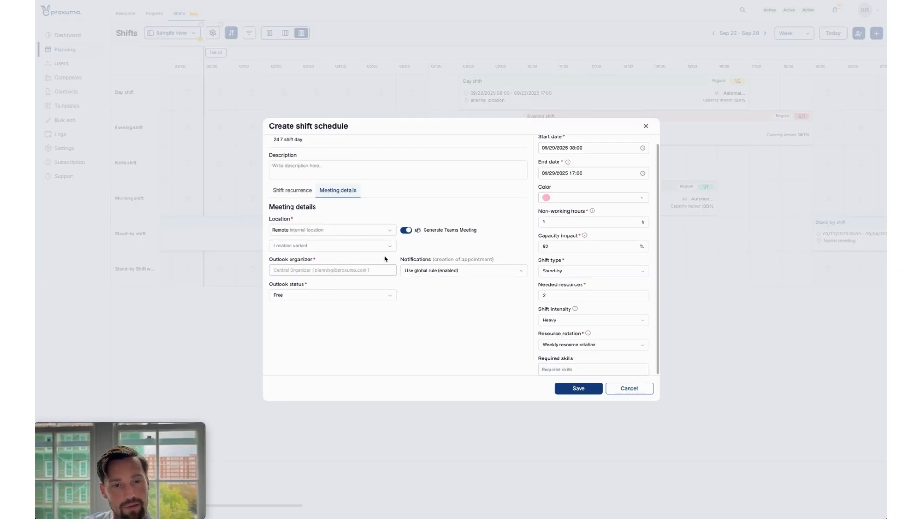
Keep Internal location as the location, set its variant to Headquarters and turn off Teams meeting generation.
{"action": "left_click", "coordinate": [361, 231]}
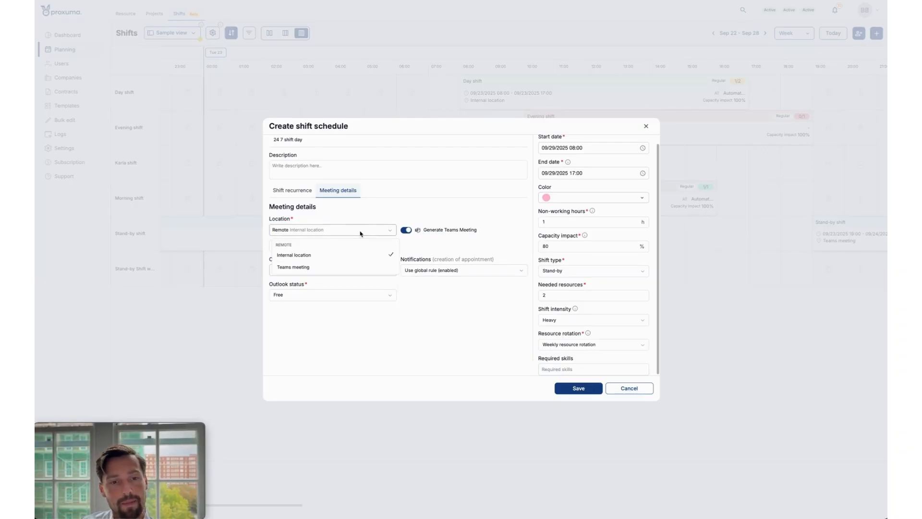
{"action": "left_click", "coordinate": [360, 258]}
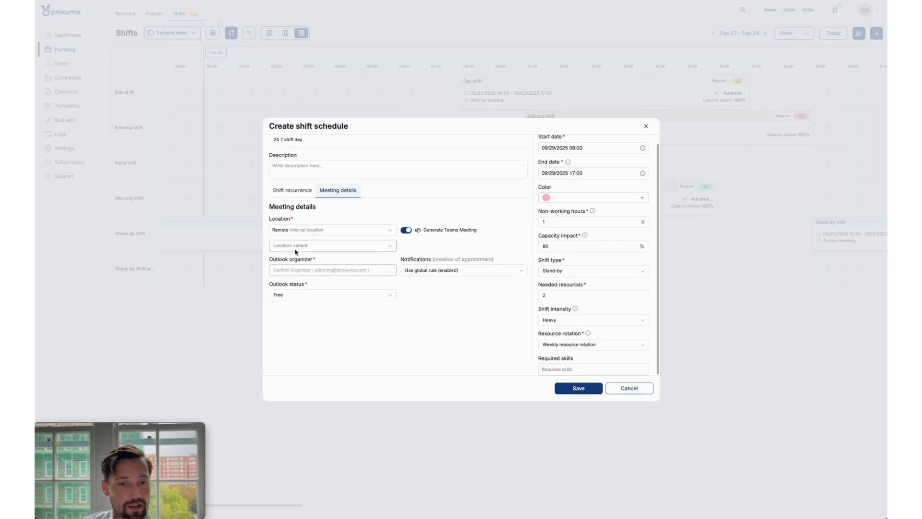
{"action": "left_click", "coordinate": [296, 246]}
{"action": "scroll", "coordinate": [307, 288], "scroll_direction": "down", "scroll_amount": 2}
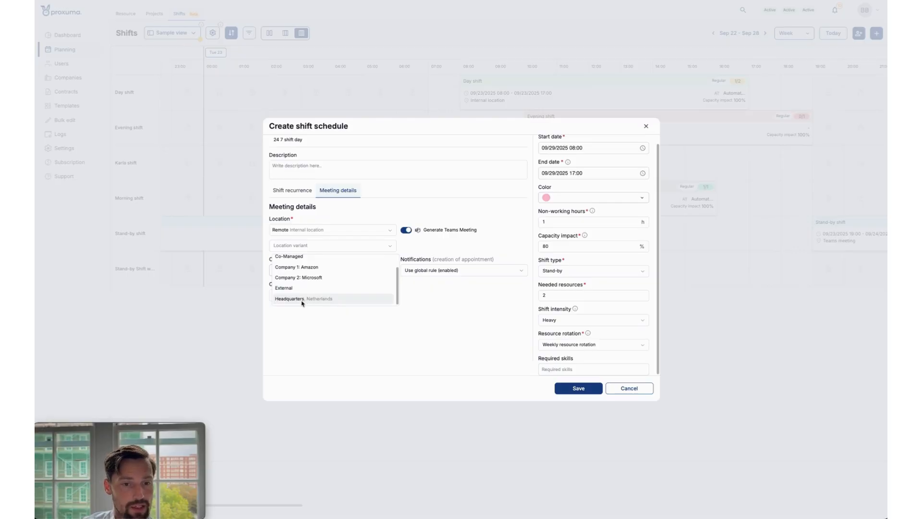
{"action": "left_click", "coordinate": [341, 300]}
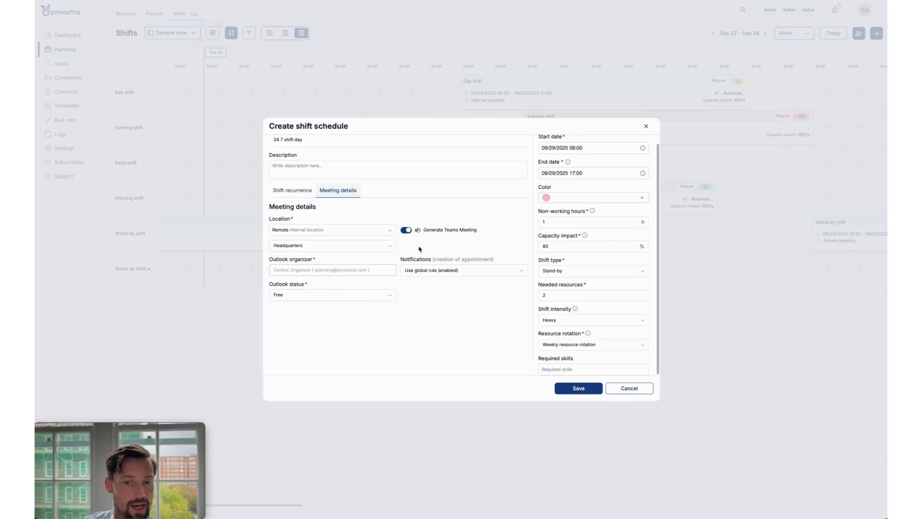
{"action": "left_click", "coordinate": [406, 230]}
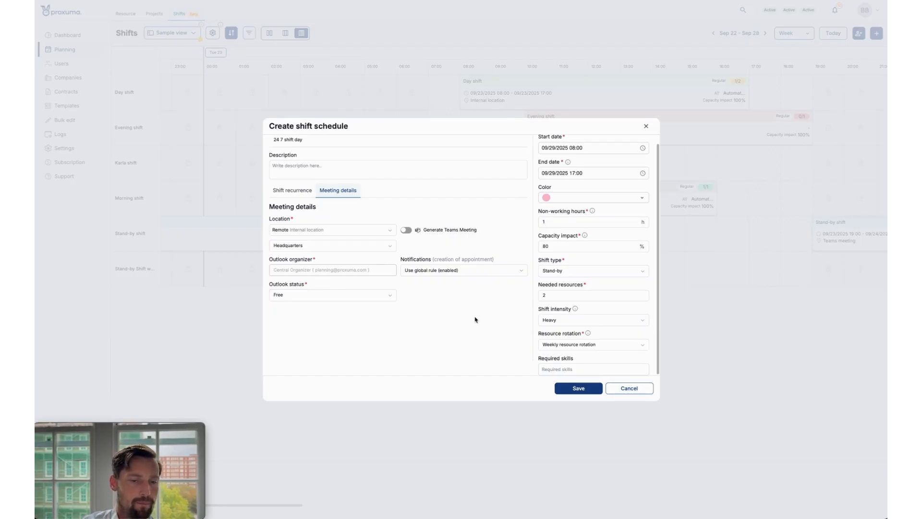
Review the available Outlook status options, keeping Free, and examine the Outlook organizer setting.
{"action": "left_click", "coordinate": [370, 298]}
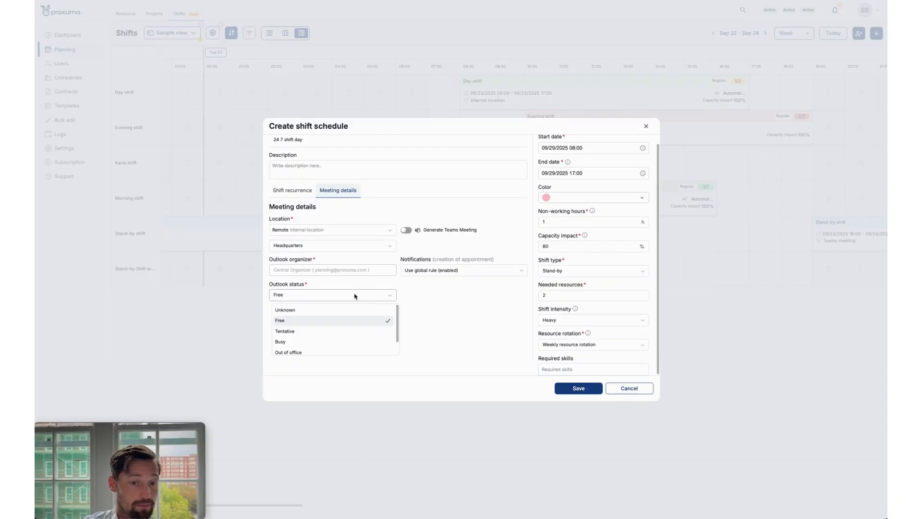
{"action": "scroll", "coordinate": [342, 337], "scroll_direction": "down", "scroll_amount": 1}
{"action": "scroll", "coordinate": [342, 338], "scroll_direction": "up", "scroll_amount": 1}
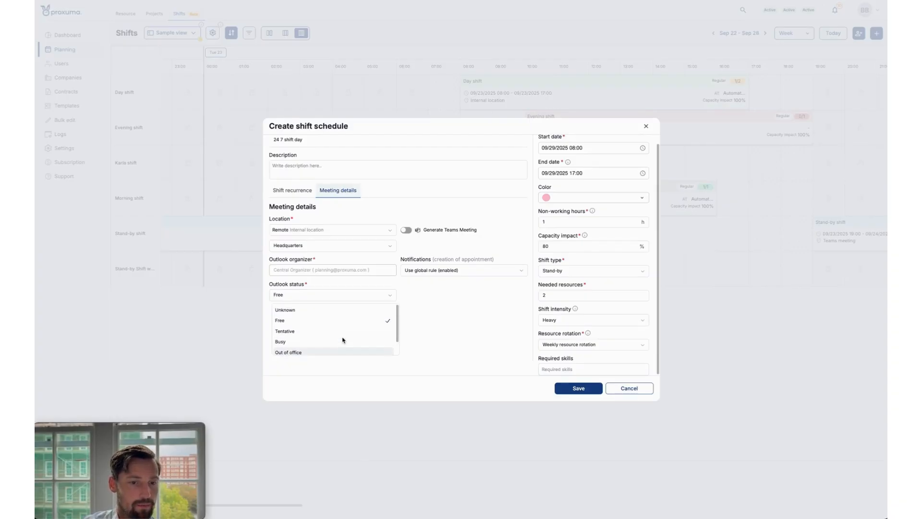
{"action": "left_click", "coordinate": [450, 292]}
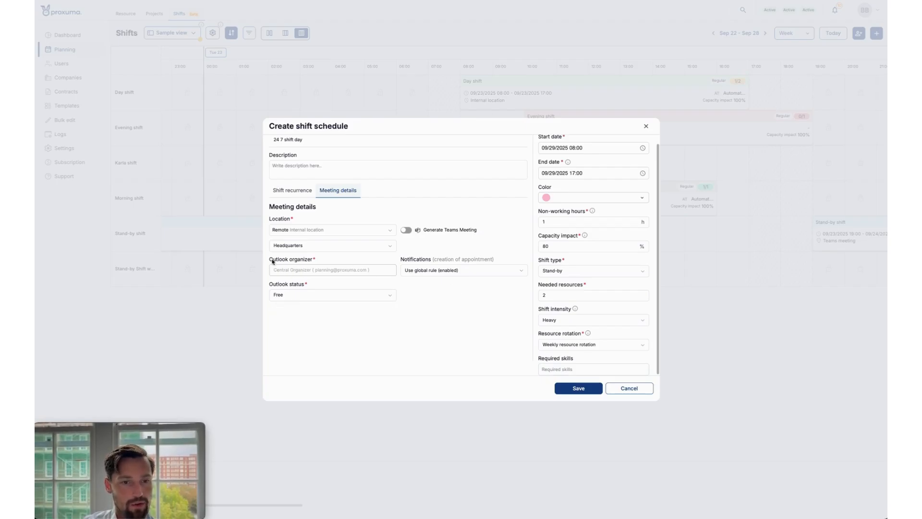
{"action": "left_click_drag", "start_coordinate": [270, 259], "coordinate": [319, 261]}
{"action": "left_click", "coordinate": [321, 262]}
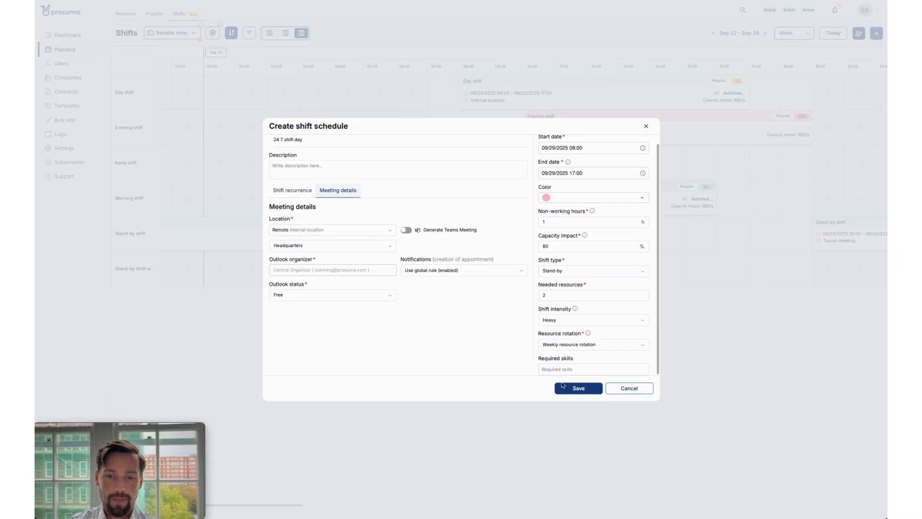
Save the new shift schedule and close its details window.
{"action": "left_click", "coordinate": [579, 390]}
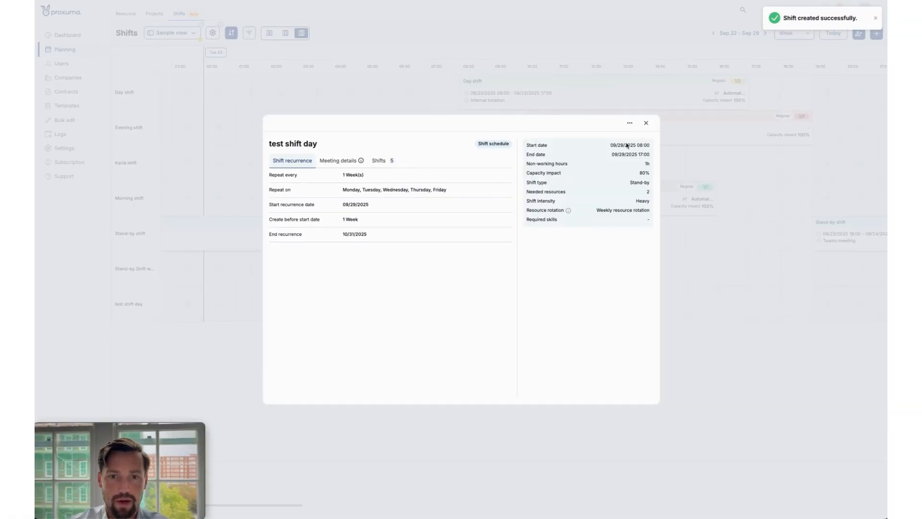
{"action": "left_click", "coordinate": [645, 124]}
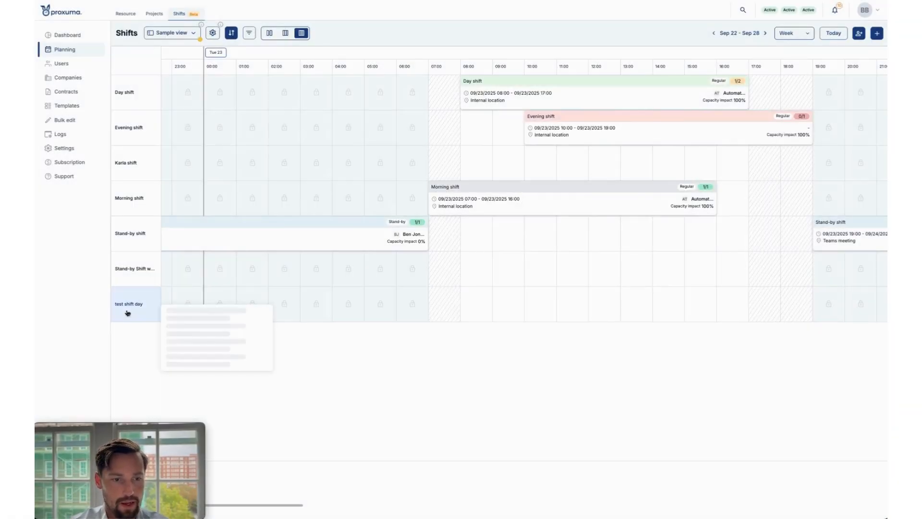
Show the week Sep 29 - Oct 5 in the shift planner and go back to its Monday shifts.
{"action": "scroll", "coordinate": [525, 306], "scroll_direction": "right", "scroll_amount": 20}
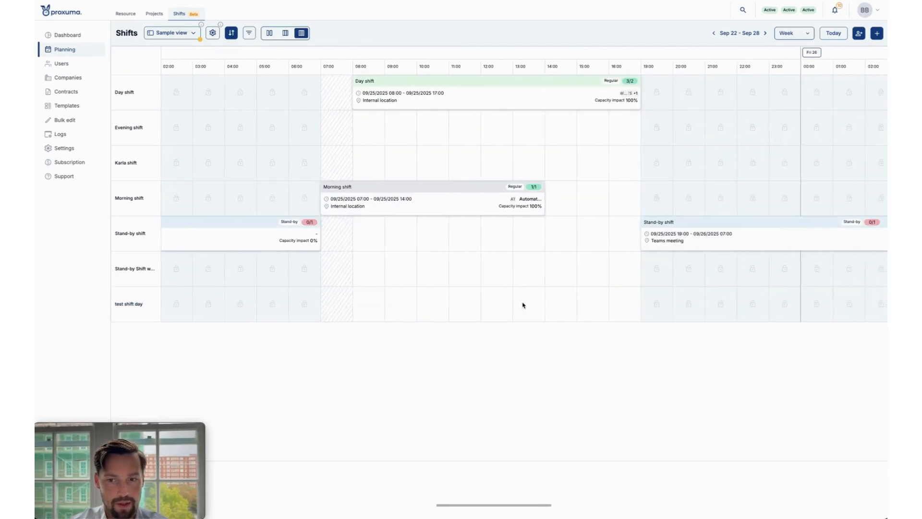
{"action": "scroll", "coordinate": [523, 305], "scroll_direction": "right", "scroll_amount": 5}
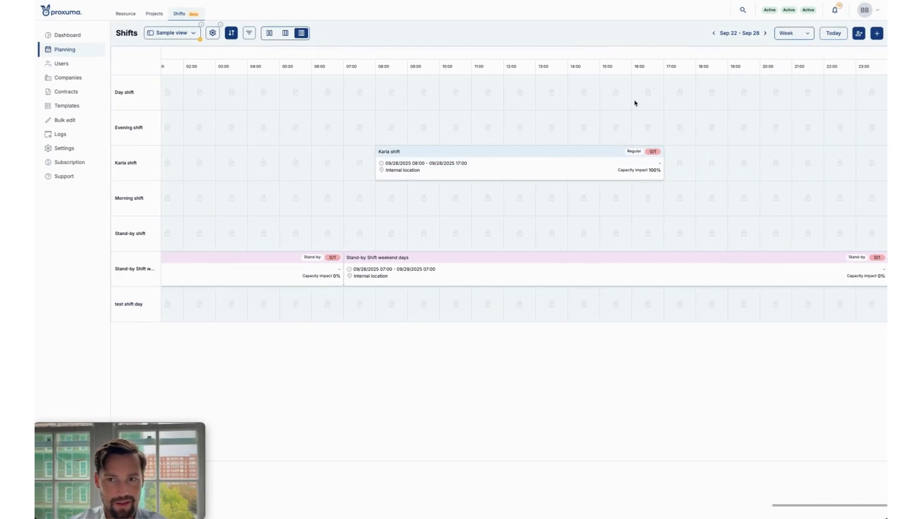
{"action": "left_click", "coordinate": [765, 33]}
{"action": "scroll", "coordinate": [479, 269], "scroll_direction": "left", "scroll_amount": 10}
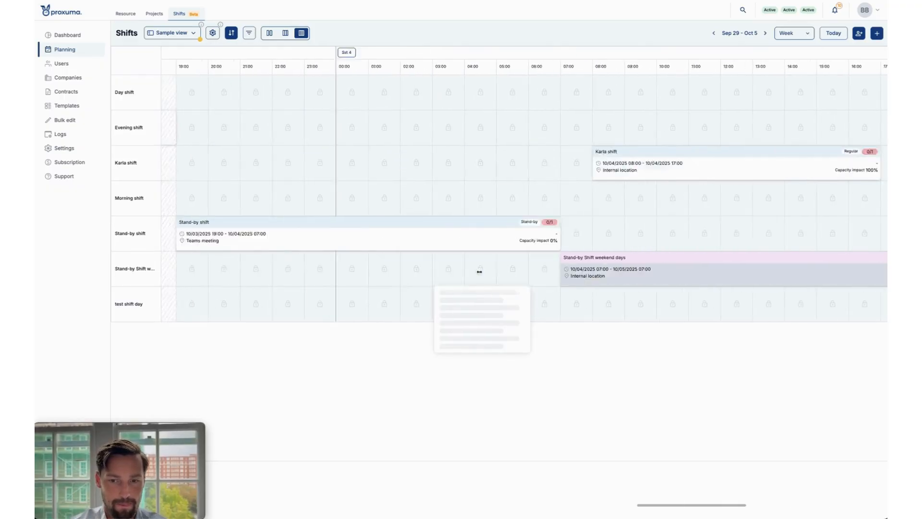
{"action": "scroll", "coordinate": [480, 275], "scroll_direction": "left", "scroll_amount": 10}
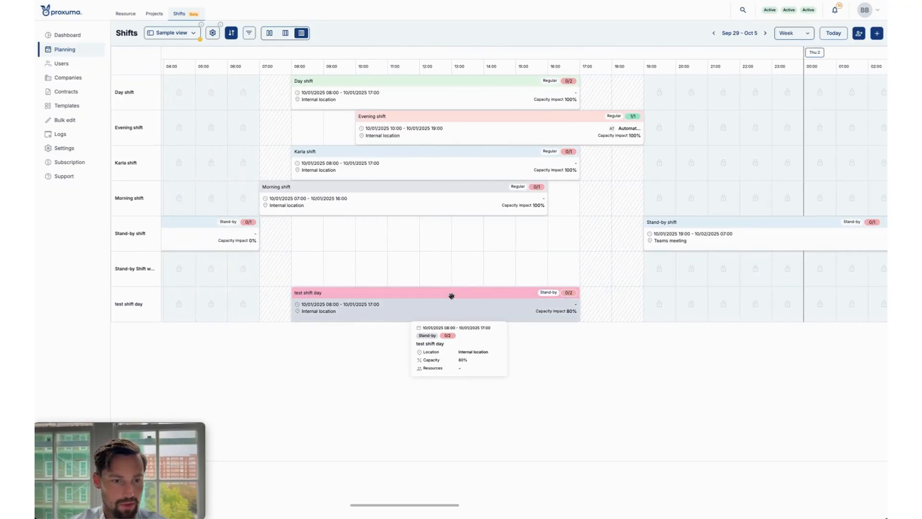
{"action": "scroll", "coordinate": [476, 317], "scroll_direction": "left", "scroll_amount": 15}
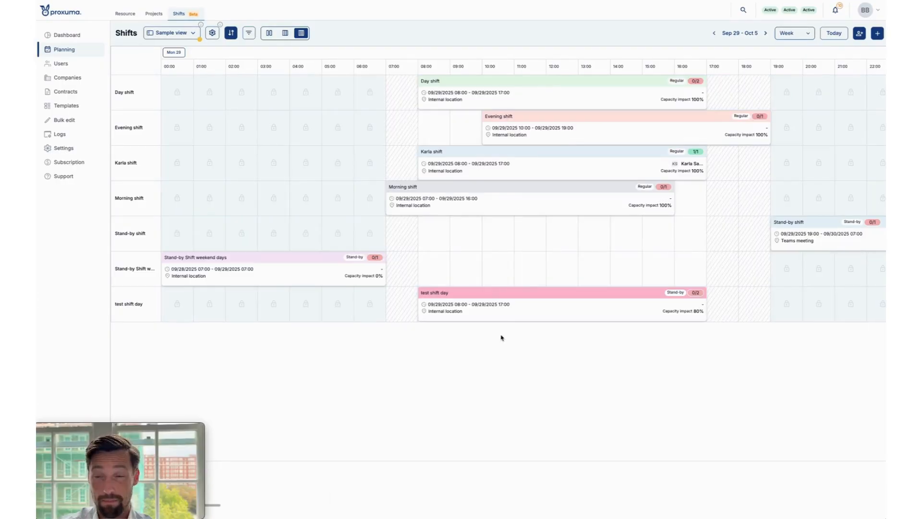
Open the resource bucket and assign the resource with initials BB to the test shift day shift on 09/29/2025.
{"action": "left_click", "coordinate": [860, 33]}
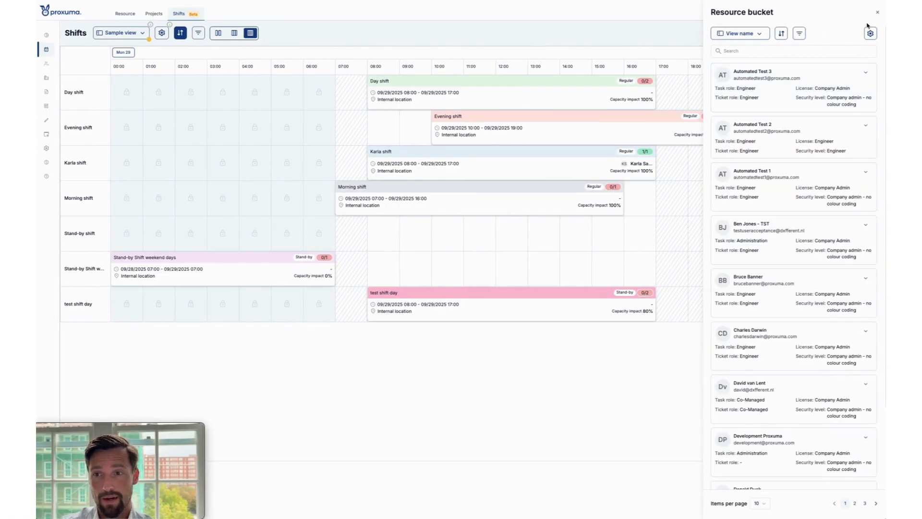
{"action": "scroll", "coordinate": [812, 161], "scroll_direction": "down", "scroll_amount": 2}
{"action": "left_click_drag", "start_coordinate": [782, 192], "coordinate": [466, 313]}
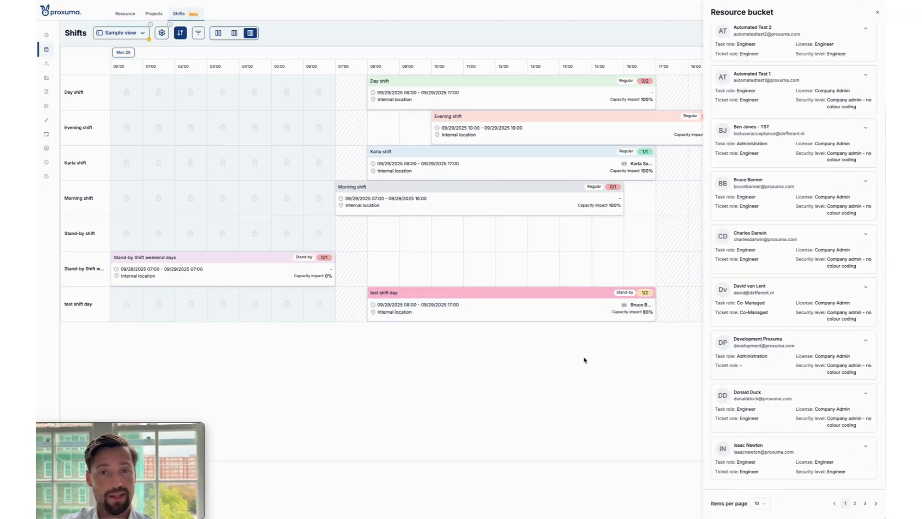
Check the resource bucket's saved views and try adding Name and Skills filters without applying them.
{"action": "scroll", "coordinate": [823, 88], "scroll_direction": "up", "scroll_amount": 2}
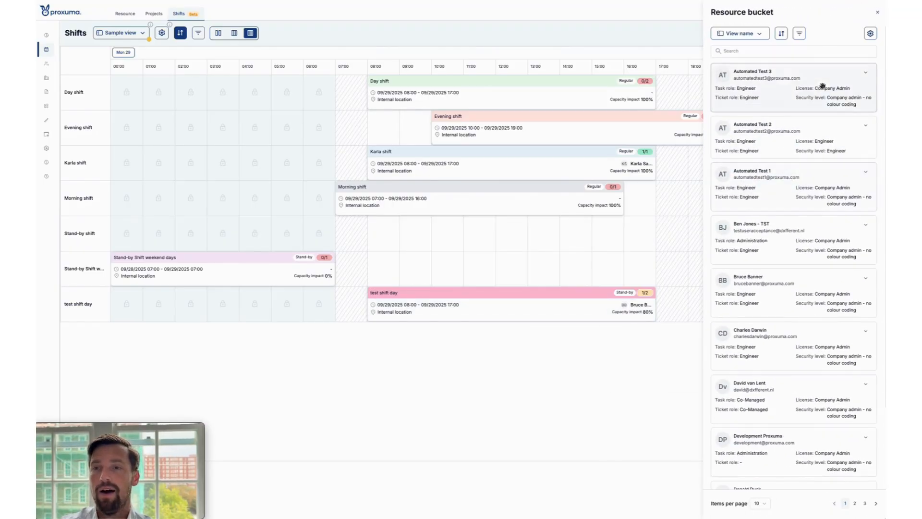
{"action": "left_click", "coordinate": [740, 33]}
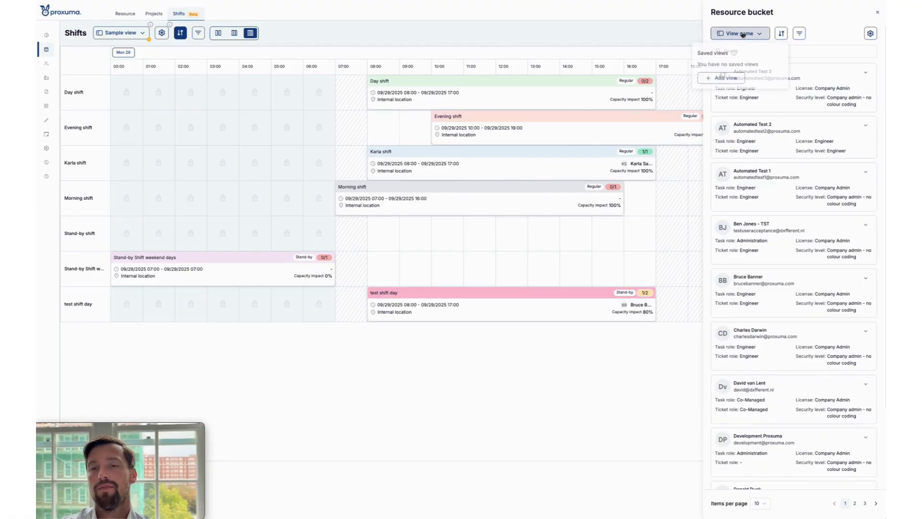
{"action": "left_click", "coordinate": [799, 33]}
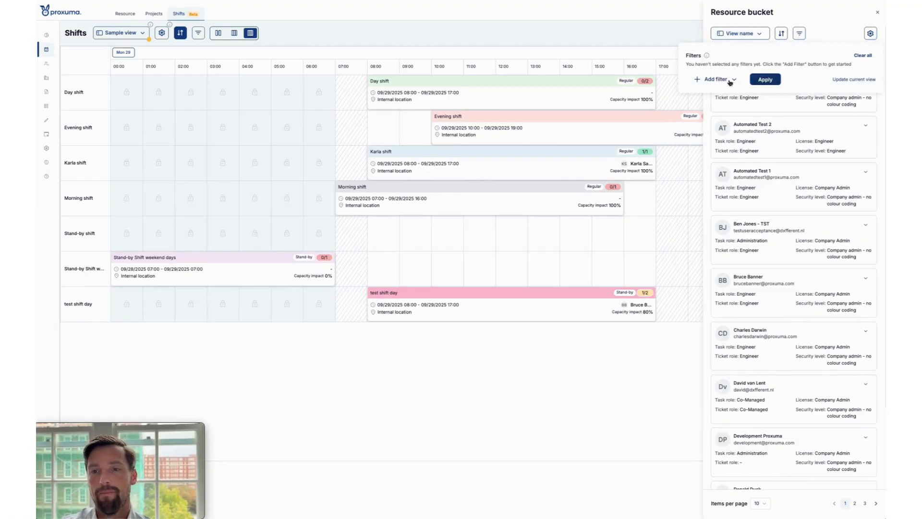
{"action": "left_click", "coordinate": [715, 80]}
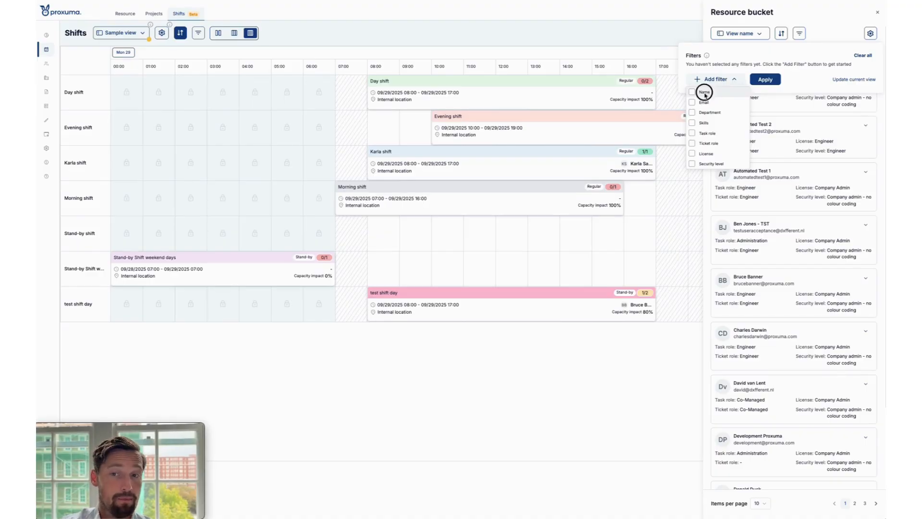
{"action": "left_click", "coordinate": [702, 92]}
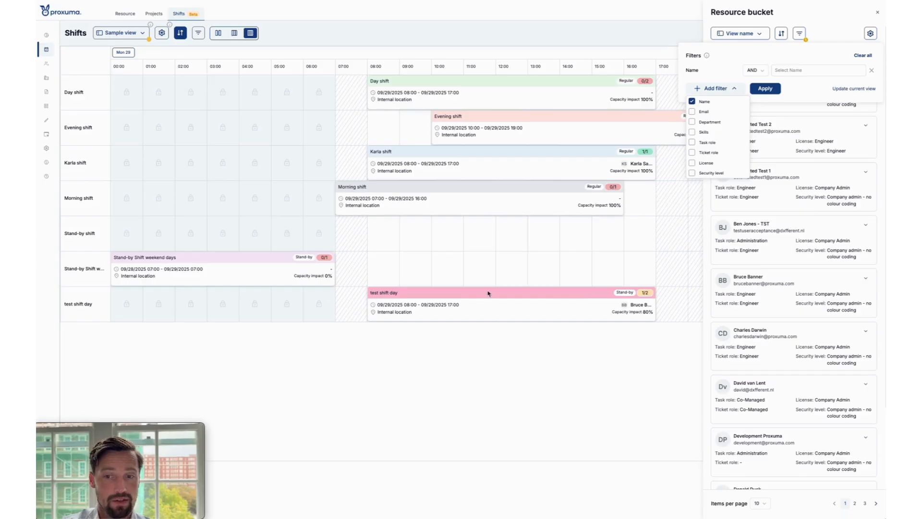
{"action": "left_click", "coordinate": [710, 132]}
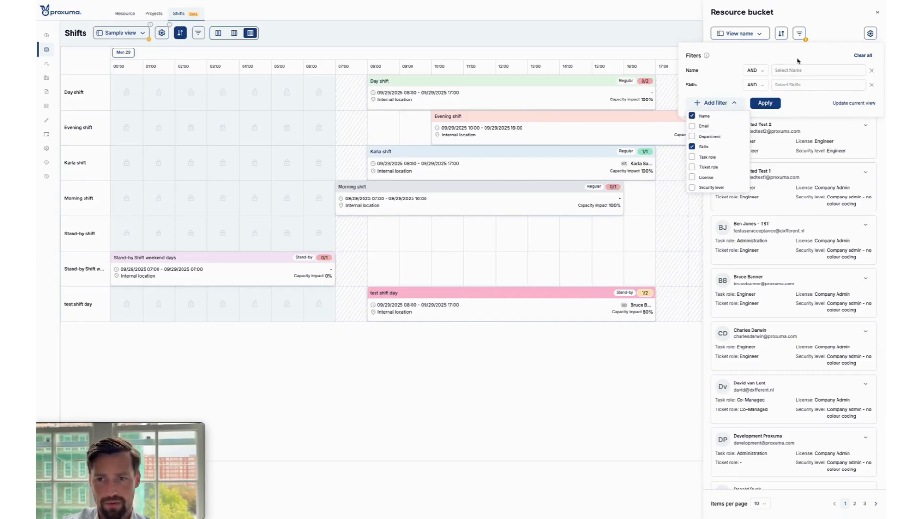
{"action": "left_click", "coordinate": [797, 85]}
{"action": "left_click", "coordinate": [820, 59]}
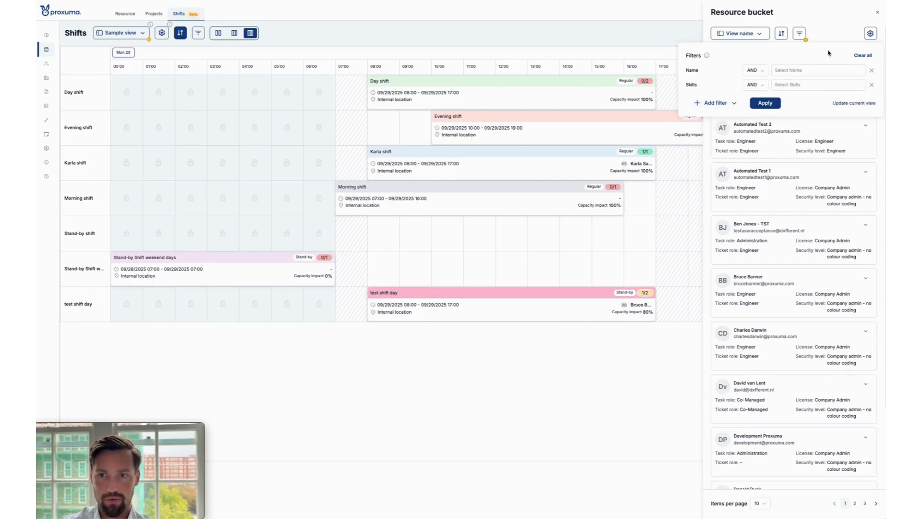
{"action": "left_click", "coordinate": [799, 33]}
{"action": "left_click", "coordinate": [481, 289]}
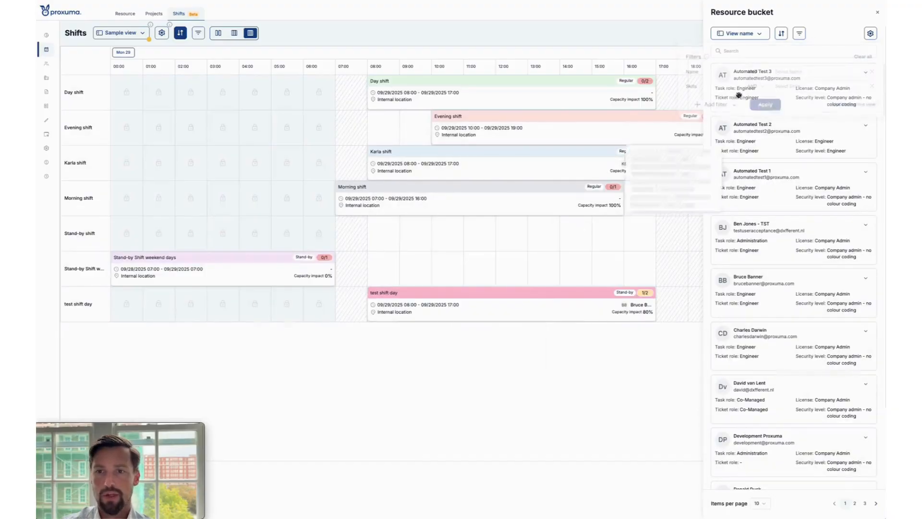
Examine the resource bucket's view options and field selection settings, and expand then collapse the Automated Test 3 resource details.
{"action": "left_click", "coordinate": [736, 33]}
{"action": "left_click", "coordinate": [727, 40]}
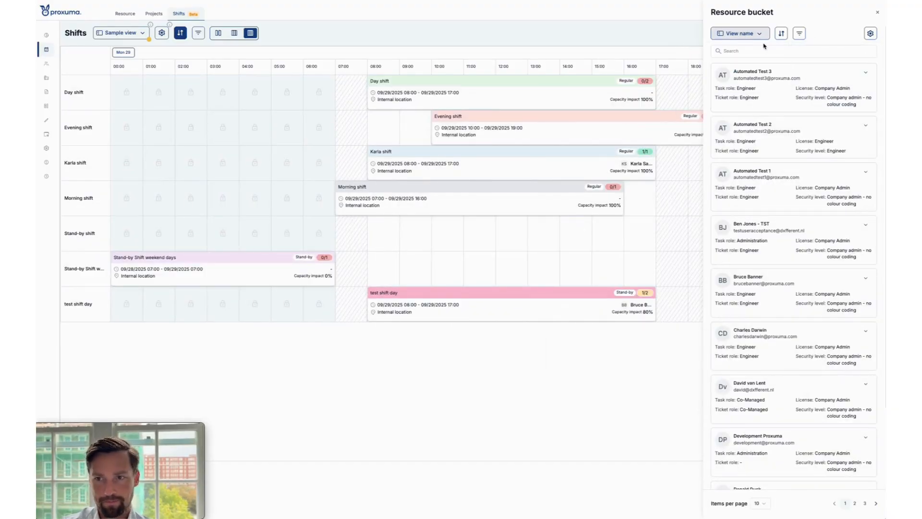
{"action": "left_click", "coordinate": [870, 33]}
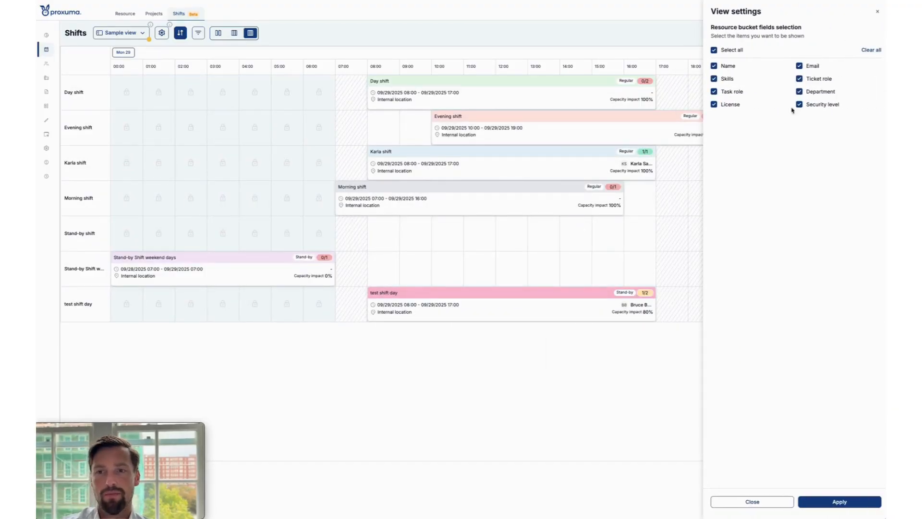
{"action": "left_click", "coordinate": [879, 10]}
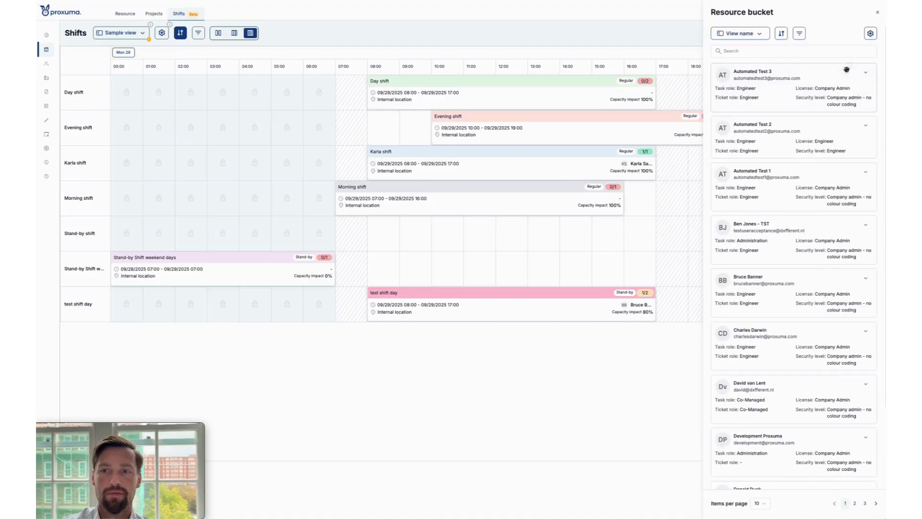
{"action": "left_click", "coordinate": [866, 72]}
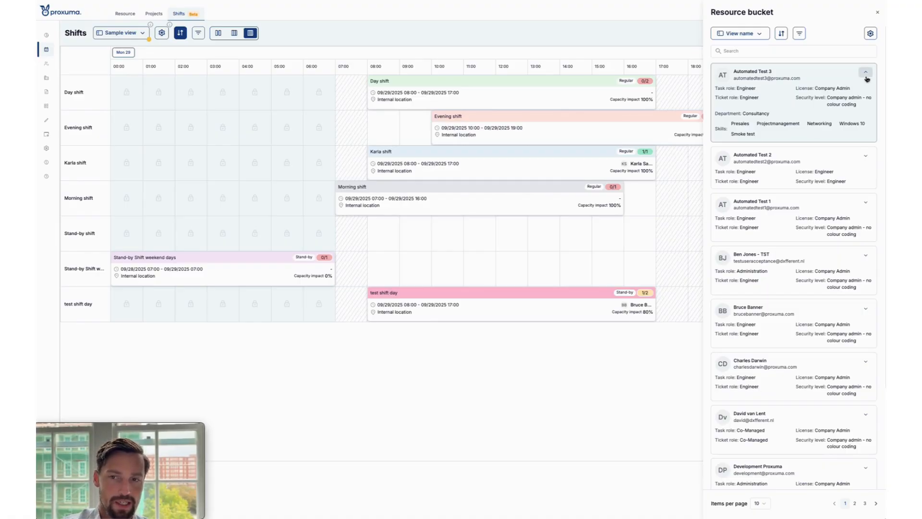
{"action": "left_click", "coordinate": [867, 76]}
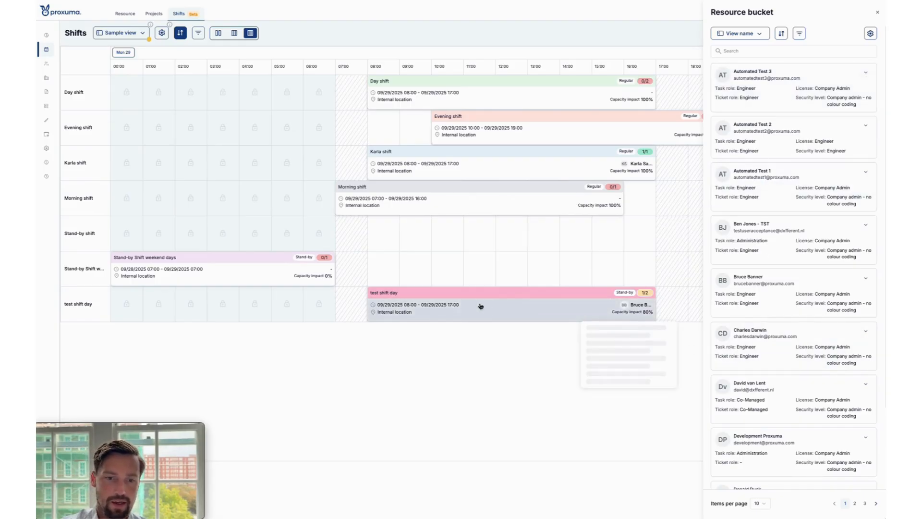
Assign the resource with initials CD from the resource bucket to the test shift day shift on 09/29/2025.
{"action": "mouse_move", "coordinate": [622, 305]}
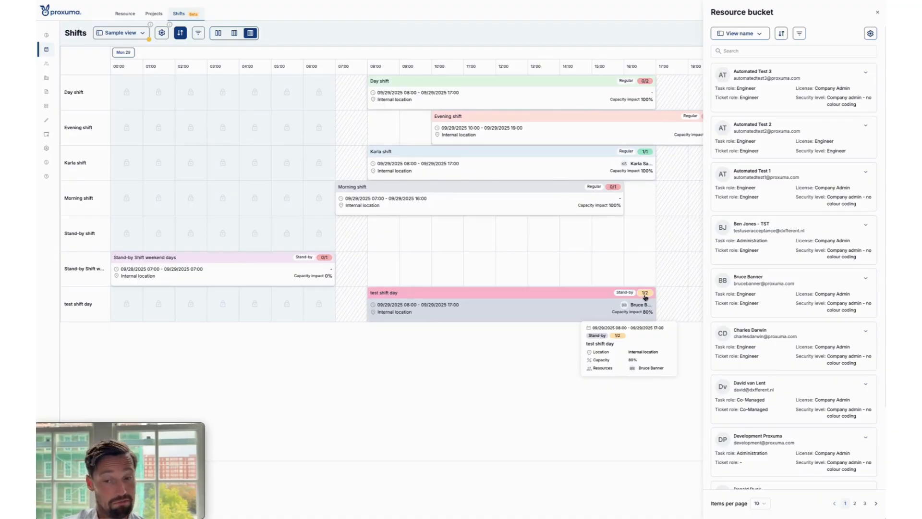
{"action": "left_click_drag", "start_coordinate": [800, 340], "coordinate": [581, 322]}
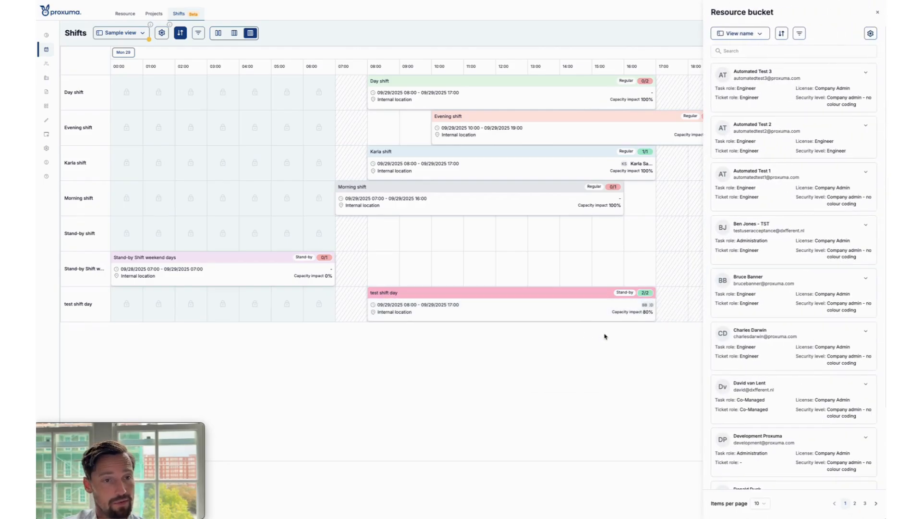
Open the 09/29/2025 test shift day shift, check its Resources field in edit mode, and leave without saving.
{"action": "left_click", "coordinate": [589, 314]}
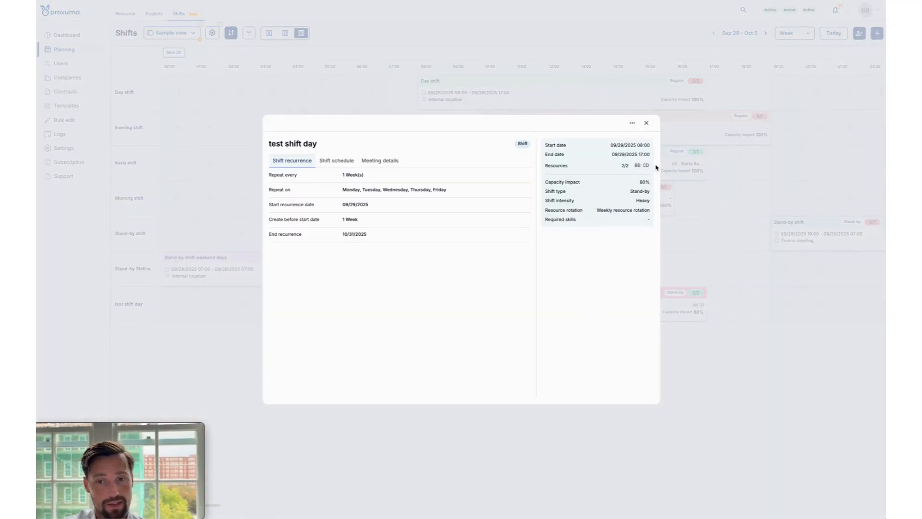
{"action": "left_click", "coordinate": [633, 123]}
{"action": "left_click", "coordinate": [638, 139]}
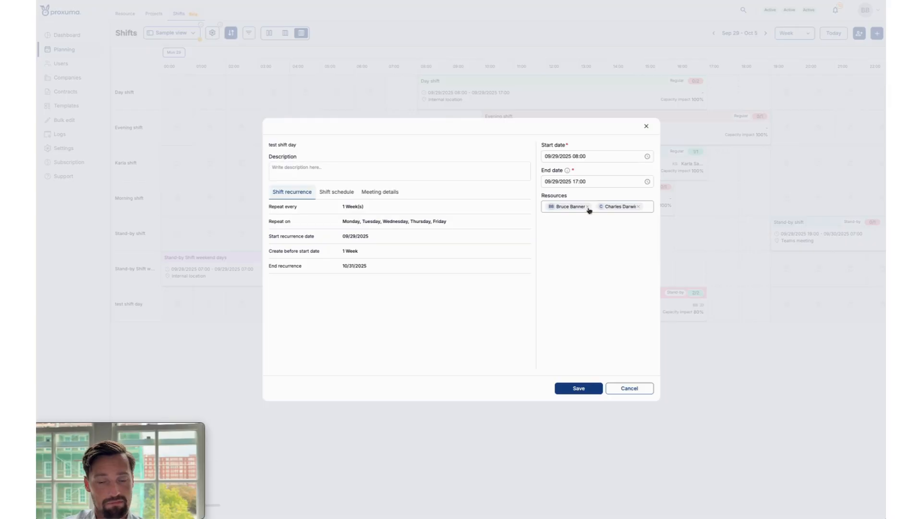
{"action": "left_click", "coordinate": [651, 208]}
{"action": "left_click", "coordinate": [478, 318]}
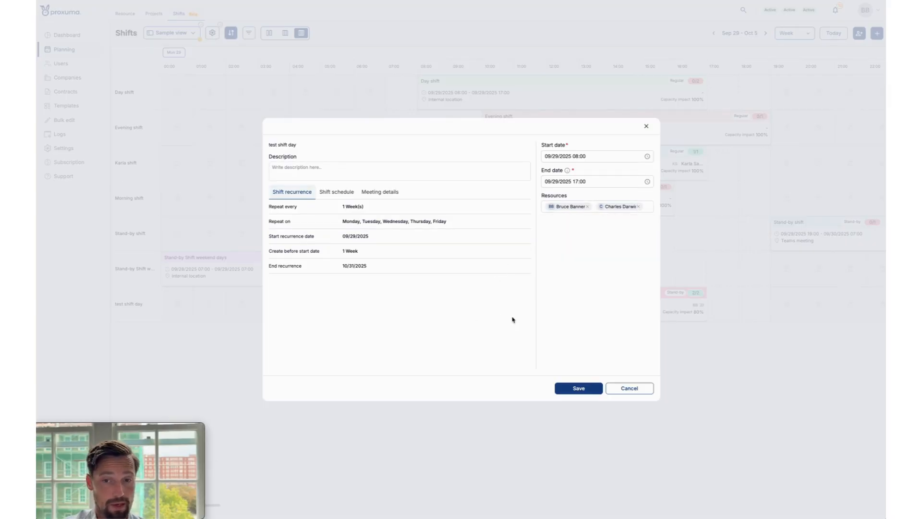
{"action": "left_click", "coordinate": [617, 389]}
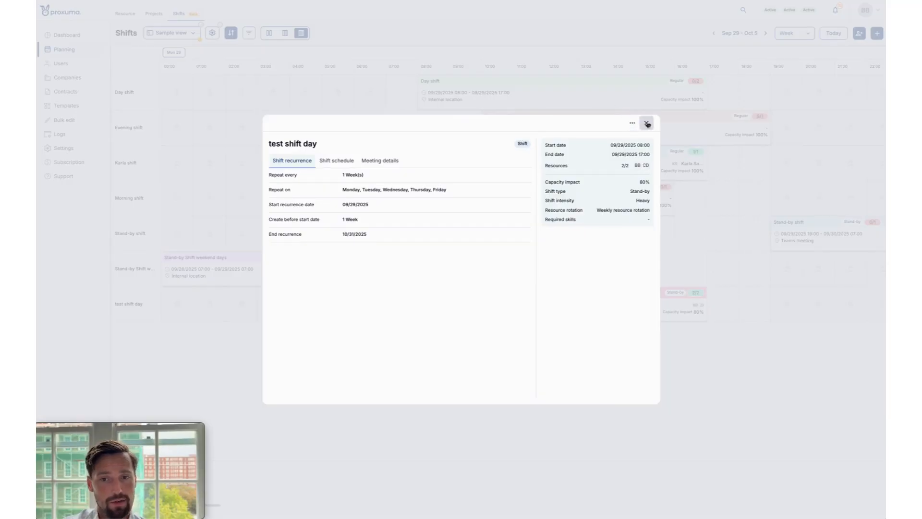
{"action": "left_click", "coordinate": [647, 123]}
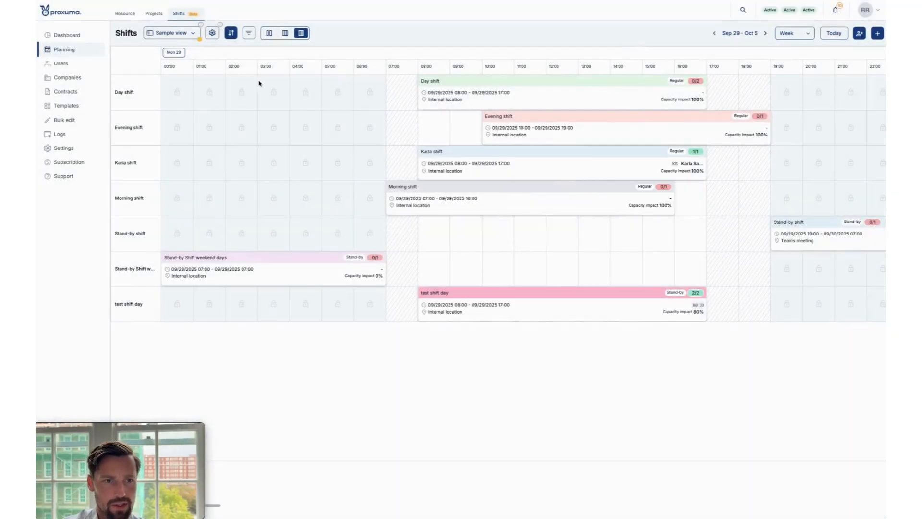
Show the week Sep 29 - Oct 5 in the Resource planner and examine the test shift day bars on Monday.
{"action": "left_click", "coordinate": [124, 14]}
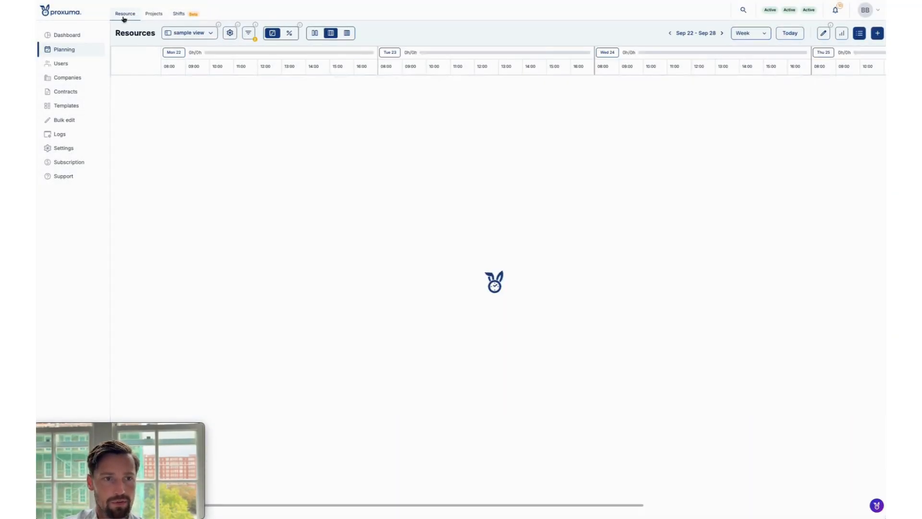
{"action": "left_click", "coordinate": [722, 35]}
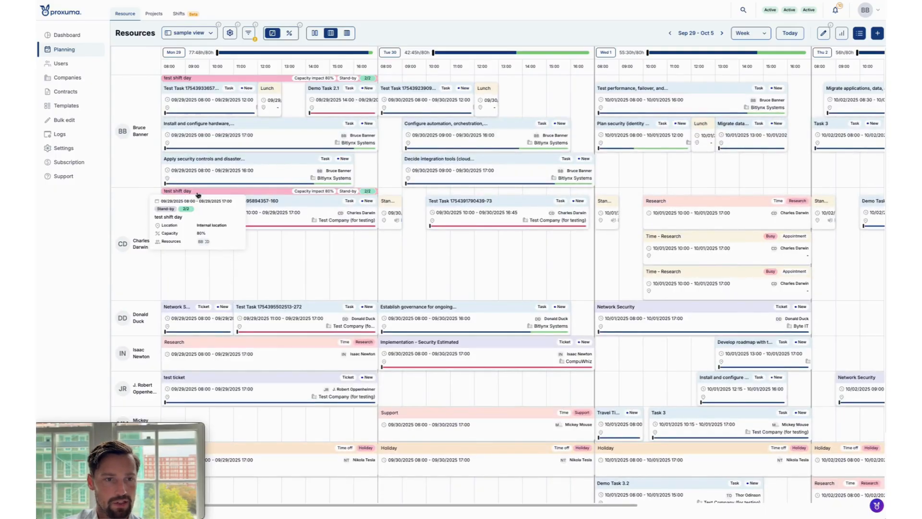
{"action": "mouse_move", "coordinate": [222, 81]}
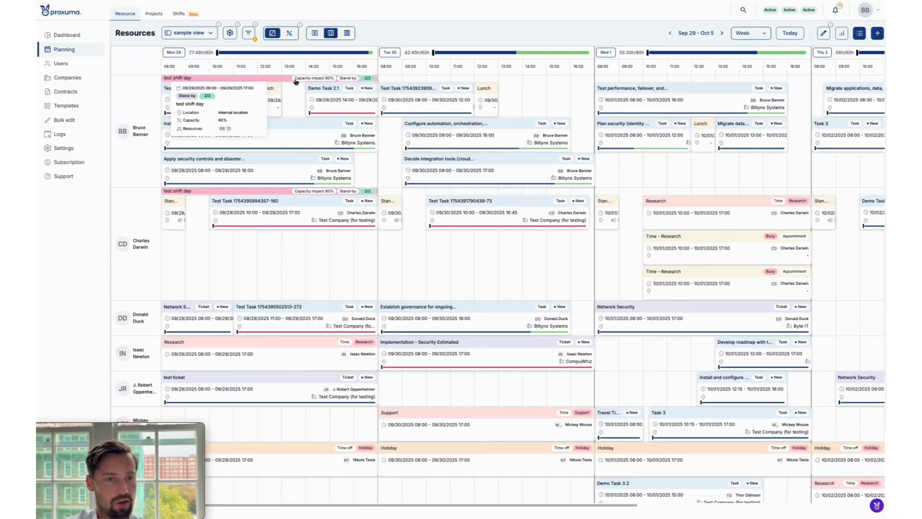
Return to the shift planner, open and close the resource bucket, and show the Tuesday 09/30/2025 shifts.
{"action": "left_click", "coordinate": [179, 14]}
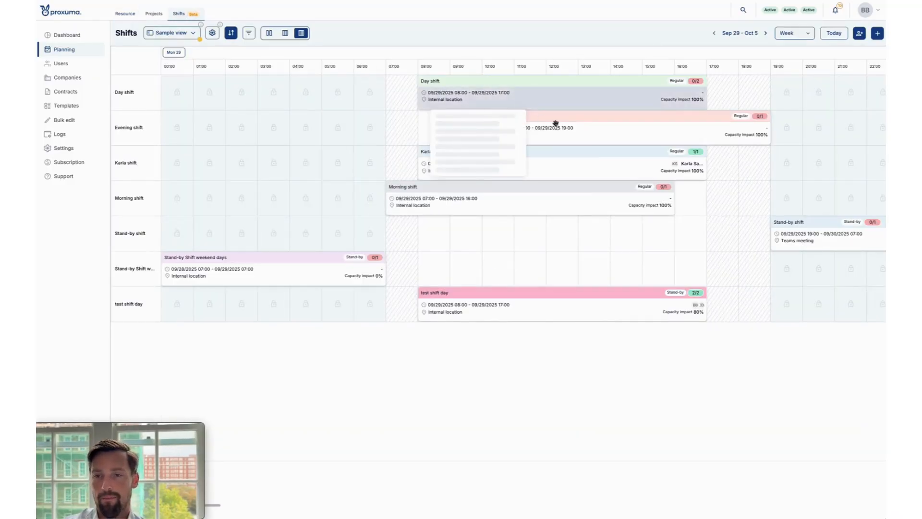
{"action": "left_click", "coordinate": [859, 33]}
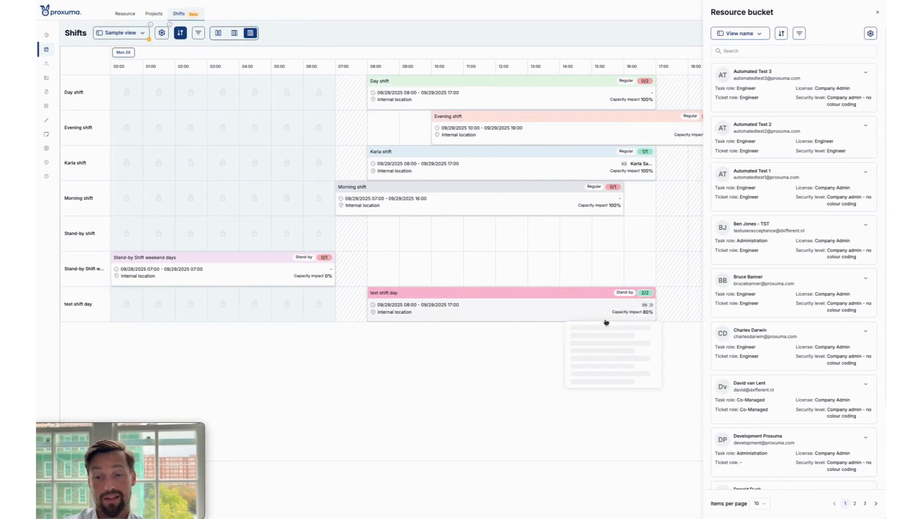
{"action": "left_click", "coordinate": [542, 488]}
{"action": "scroll", "coordinate": [567, 257], "scroll_direction": "right", "scroll_amount": 12}
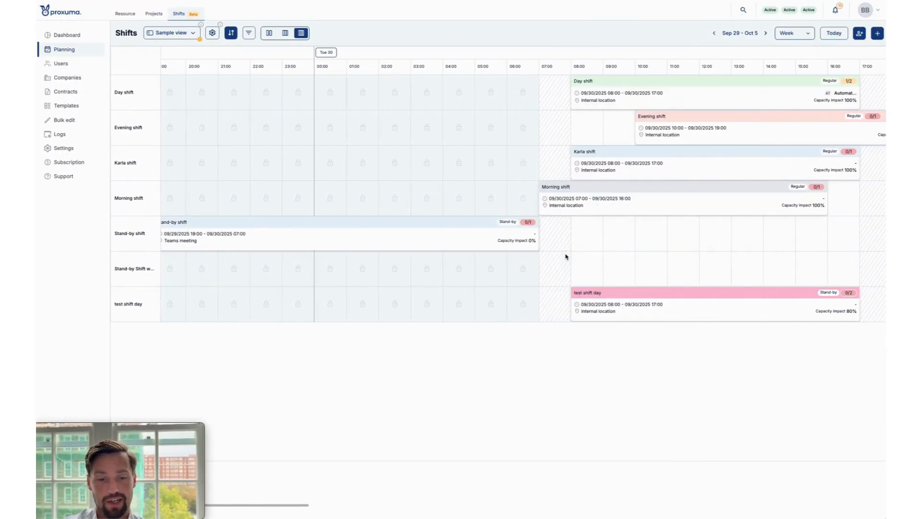
{"action": "scroll", "coordinate": [557, 230], "scroll_direction": "left", "scroll_amount": 12}
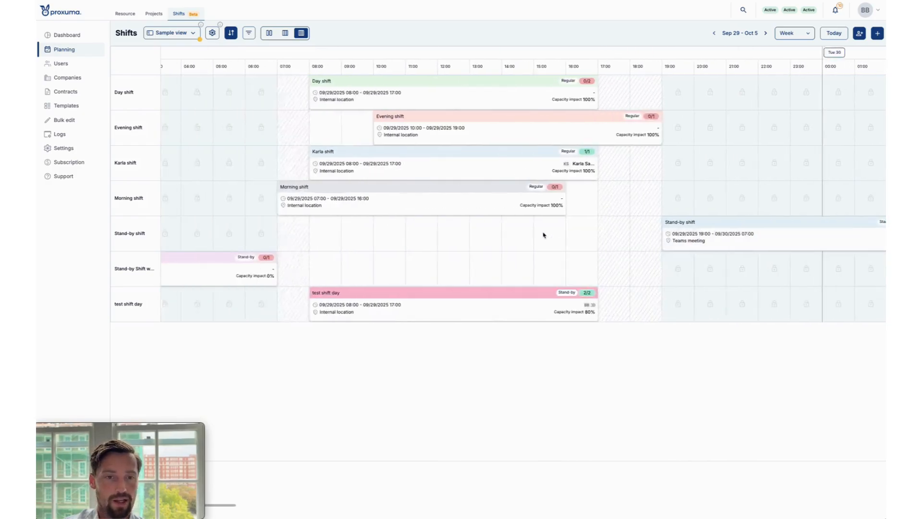
{"action": "left_click_drag", "start_coordinate": [216, 506], "coordinate": [337, 504]}
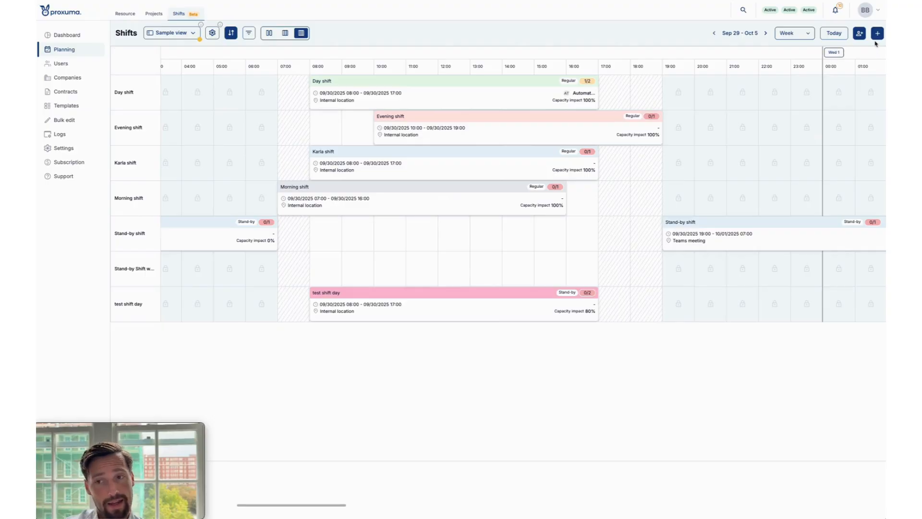
Look through the resources in the resource bucket, close it, and go back to the Monday 09/29/2025 shifts.
{"action": "left_click", "coordinate": [859, 33]}
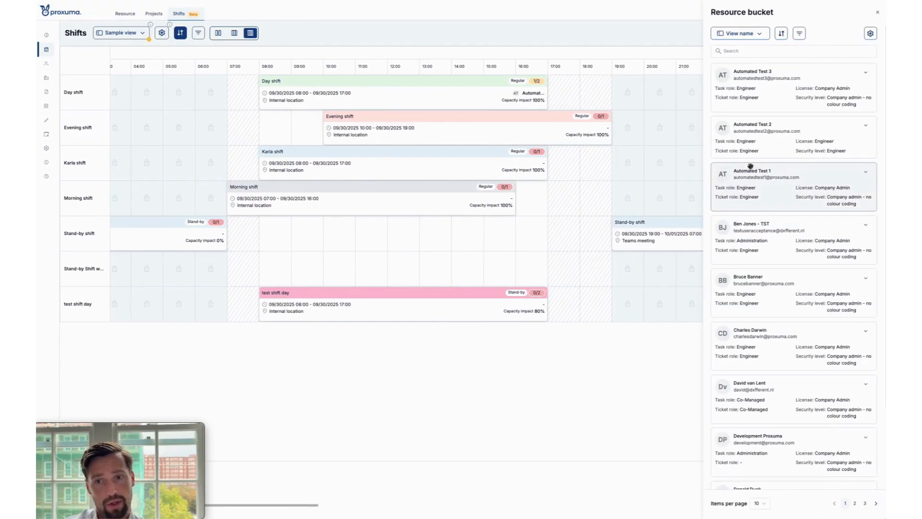
{"action": "scroll", "coordinate": [802, 91], "scroll_direction": "down", "scroll_amount": 2}
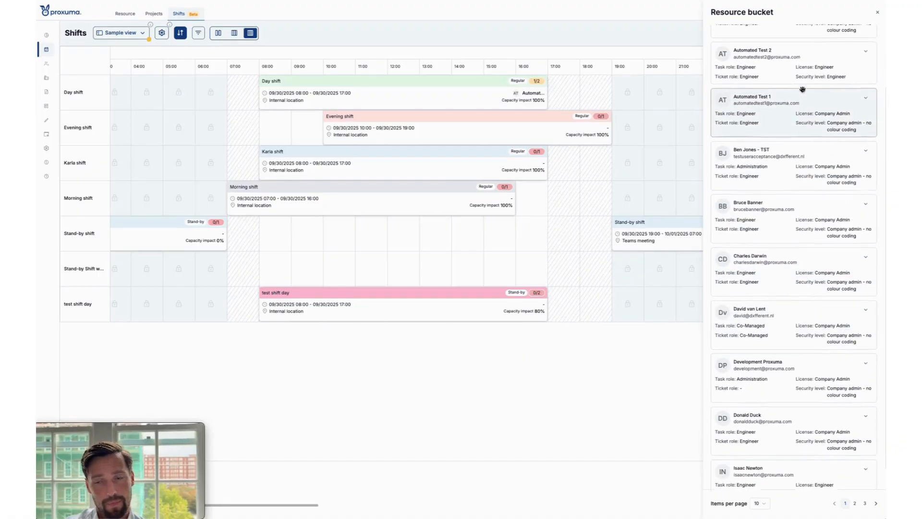
{"action": "scroll", "coordinate": [802, 89], "scroll_direction": "up", "scroll_amount": 2}
{"action": "left_click", "coordinate": [877, 12]}
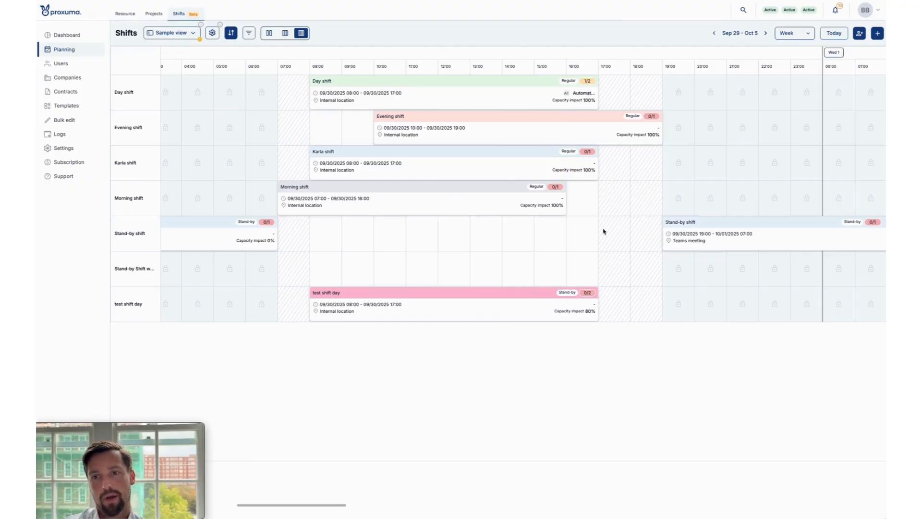
{"action": "left_click_drag", "start_coordinate": [328, 507], "coordinate": [220, 486]}
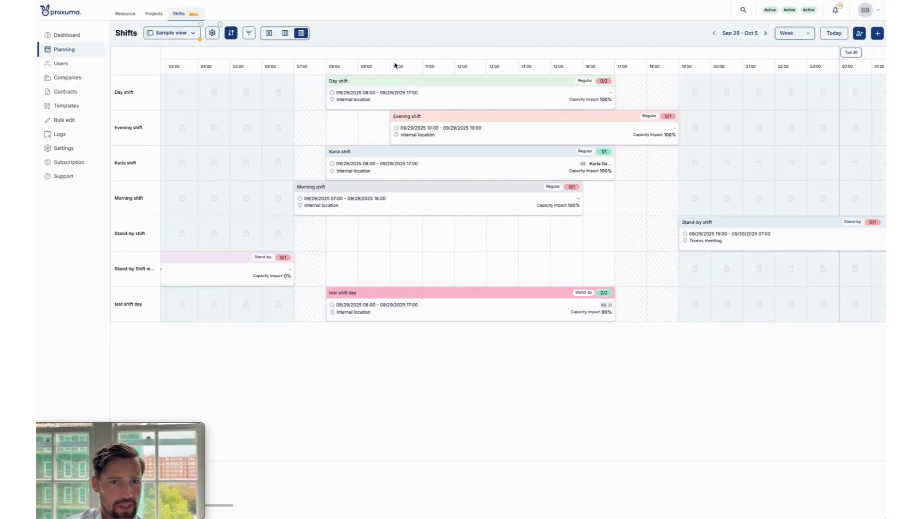
Open the Resource planner for Sep 29 - Oct 5 and switch it to the capacity calendar view.
{"action": "left_click", "coordinate": [126, 14]}
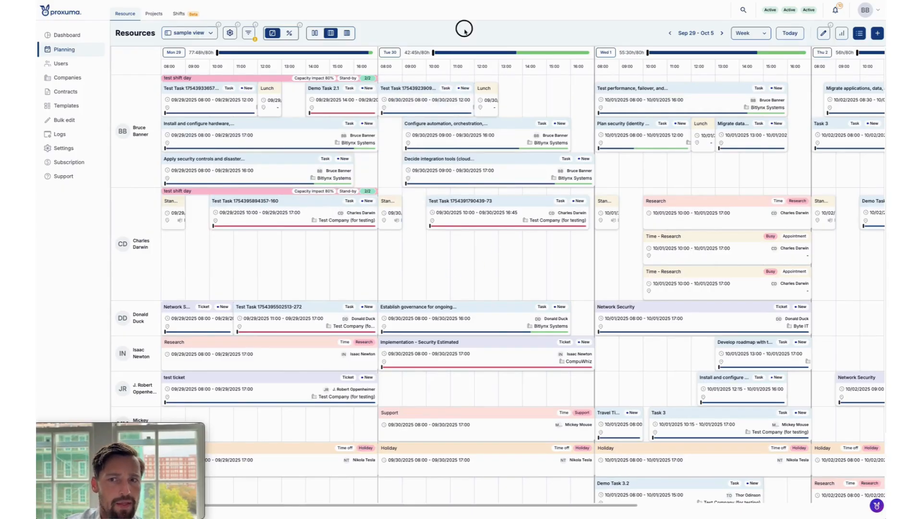
{"action": "left_click", "coordinate": [290, 33]}
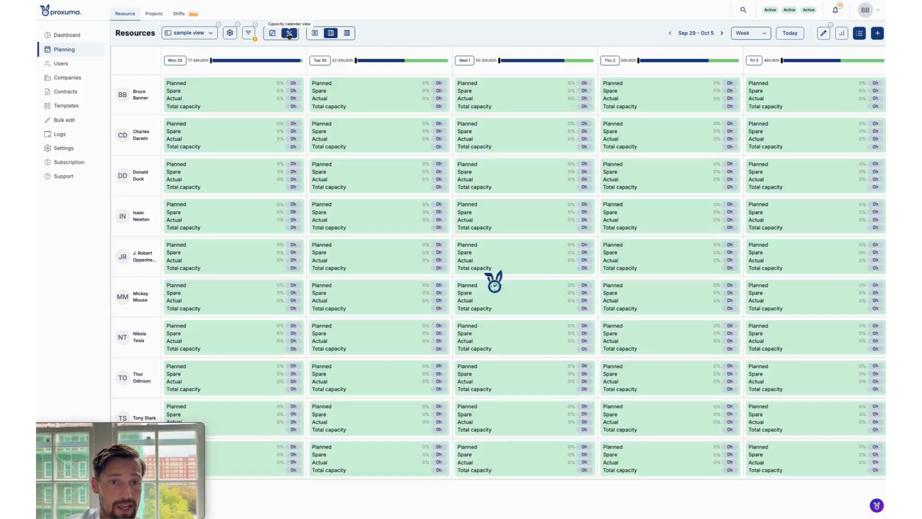